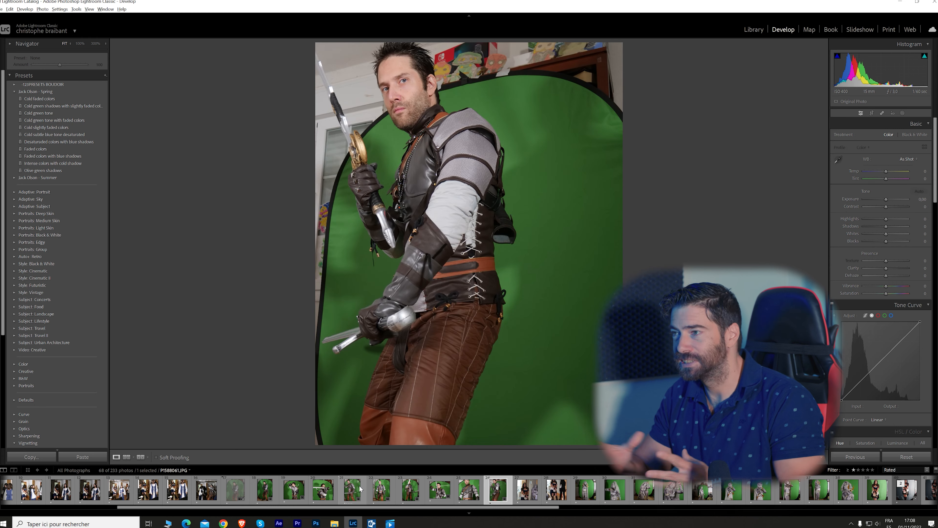
# Browse back through the green-screen photos of the costumed swordsman to photo P1588048.JPG.
pyautogui.press('Left')
pyautogui.press('Left')
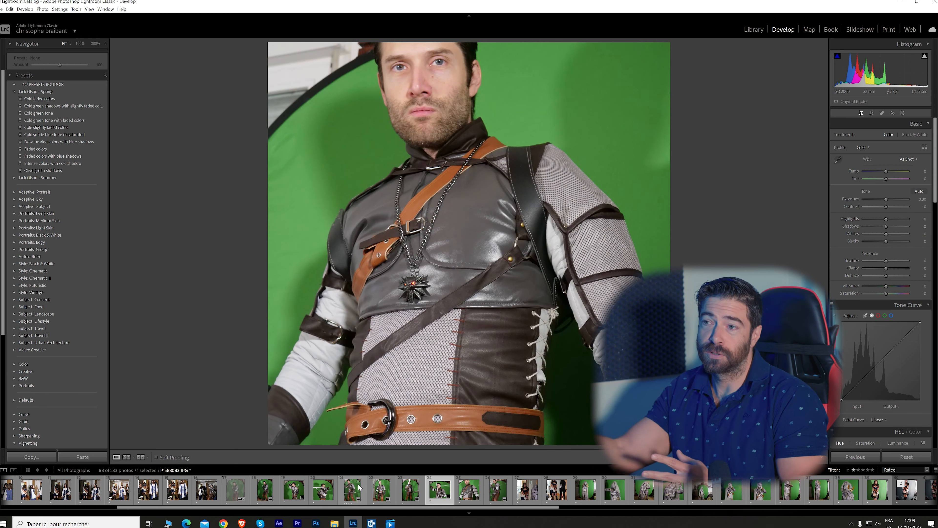
pyautogui.press('Left')
pyautogui.press('Left')
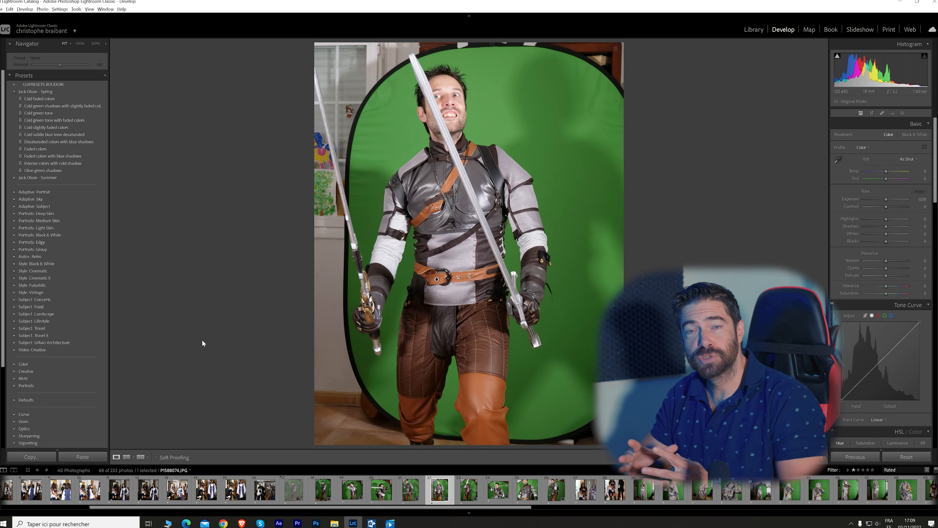
pyautogui.press('Left')
pyautogui.press('Left')
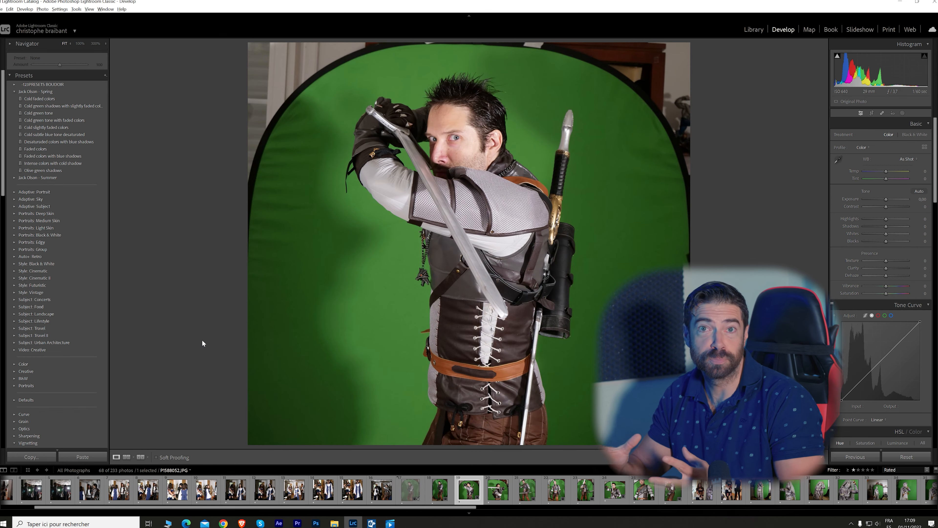
pyautogui.press('Left')
pyautogui.press('Left')
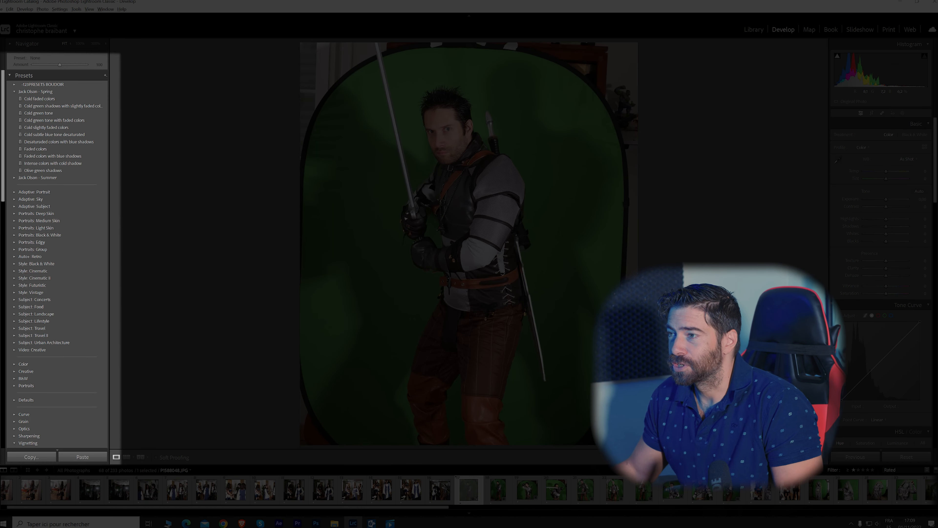
# Examine the swordsman's face and upper body in P1588048.JPG at 100%, and return to the full-photo view.
pyautogui.click(460, 161)
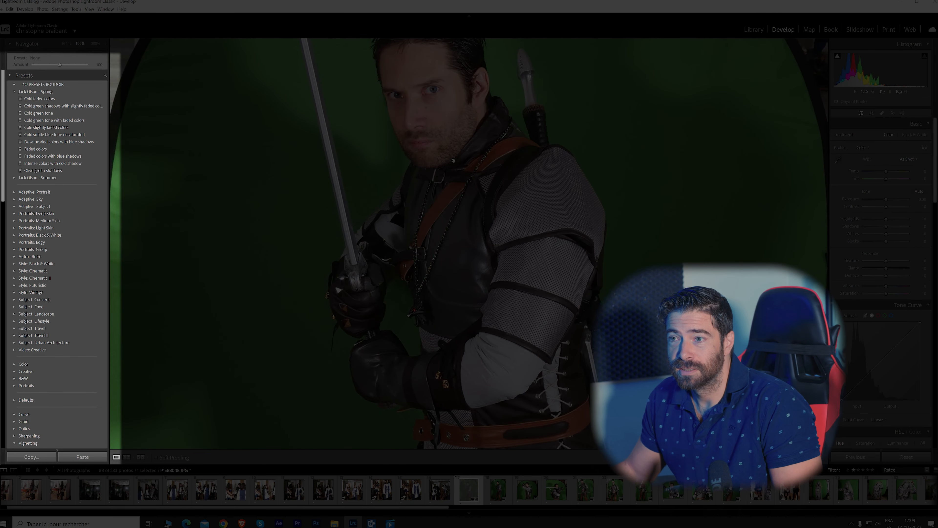
pyautogui.moveTo(453, 161); pyautogui.dragTo(458, 229)
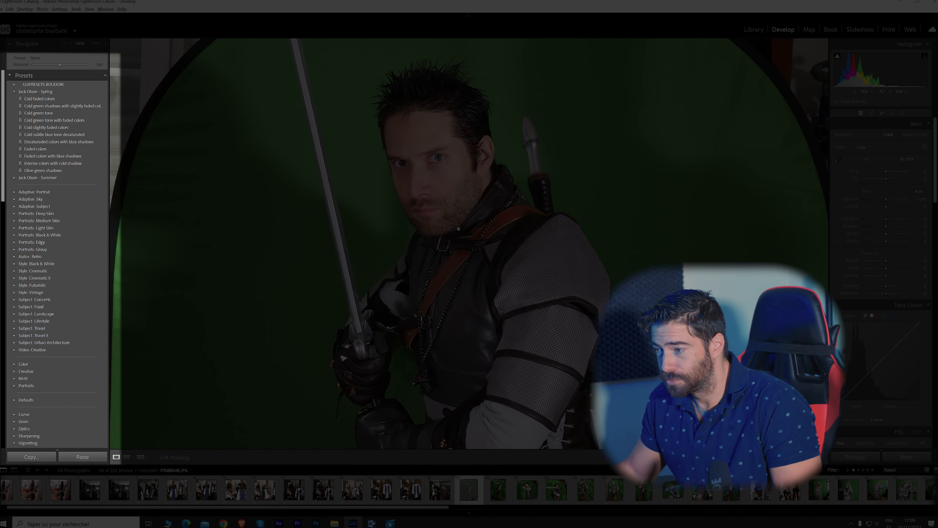
pyautogui.click(459, 228)
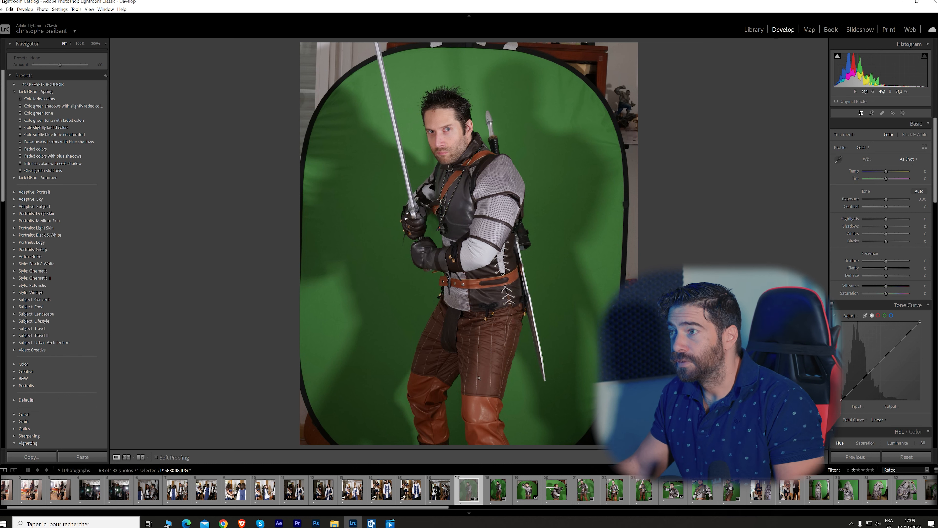
pyautogui.moveTo(440, 507); pyautogui.dragTo(595, 512)
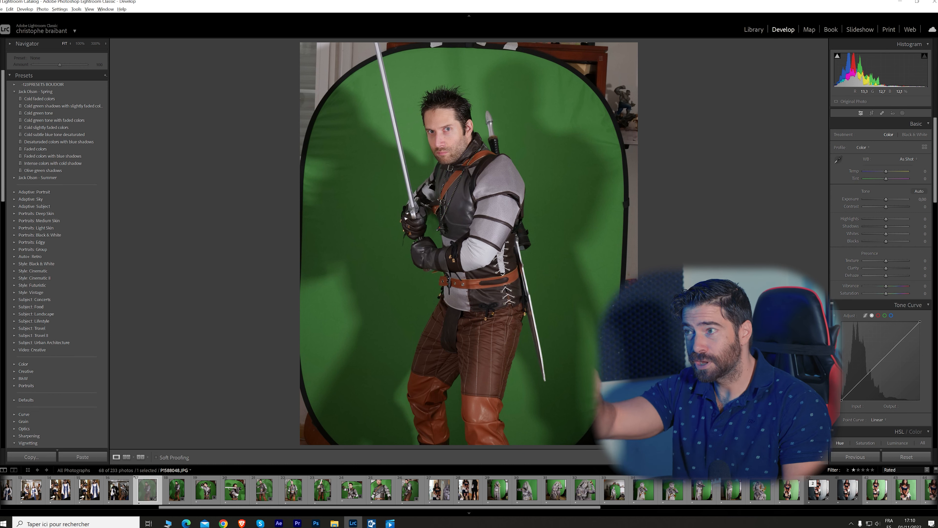
pyautogui.click(447, 150)
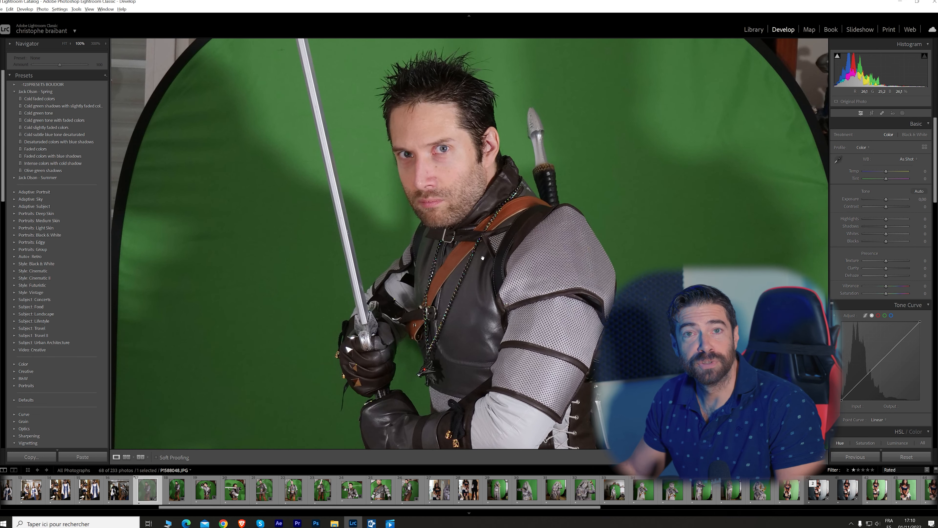
pyautogui.click(466, 226)
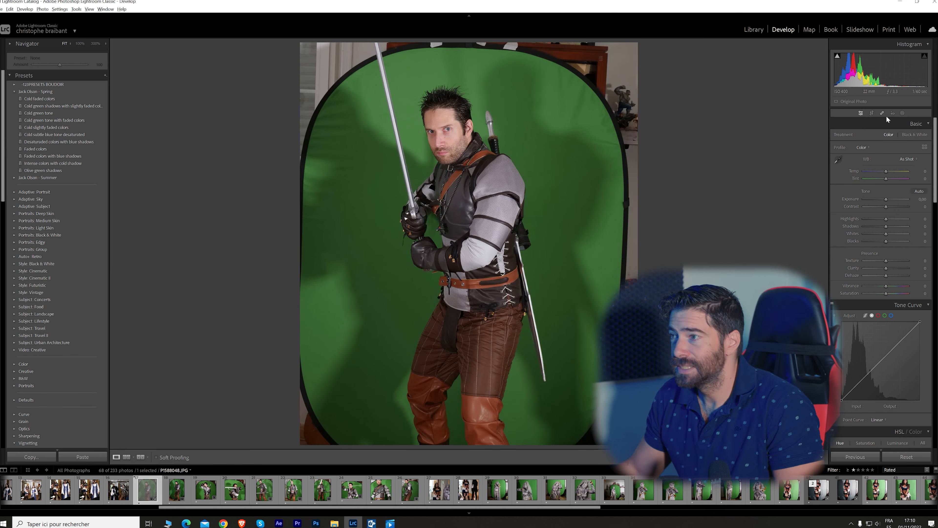
pyautogui.click(903, 113)
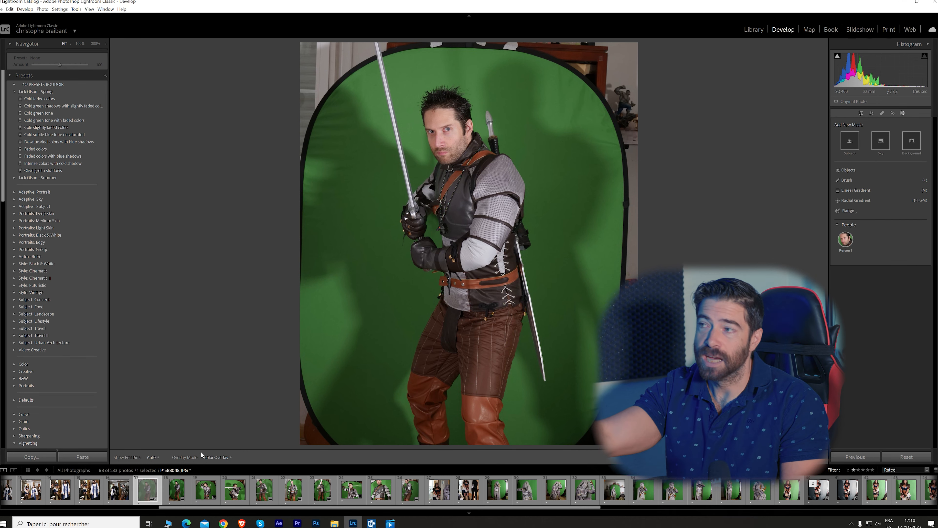
pyautogui.click(191, 494)
pyautogui.click(200, 491)
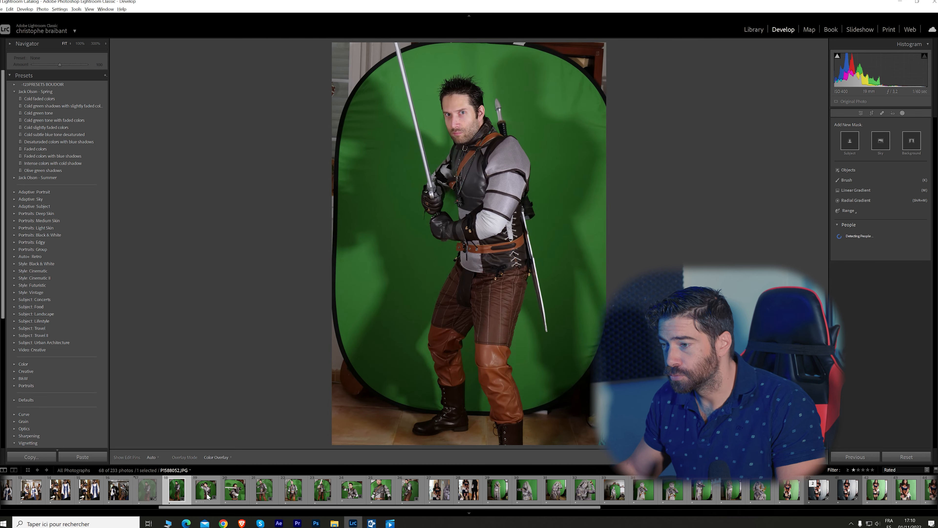
pyautogui.click(872, 113)
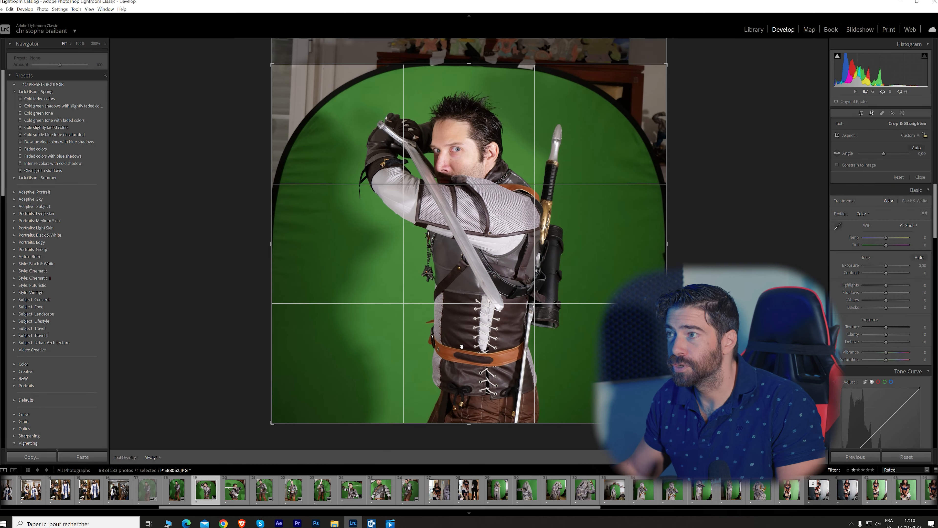
pyautogui.click(147, 489)
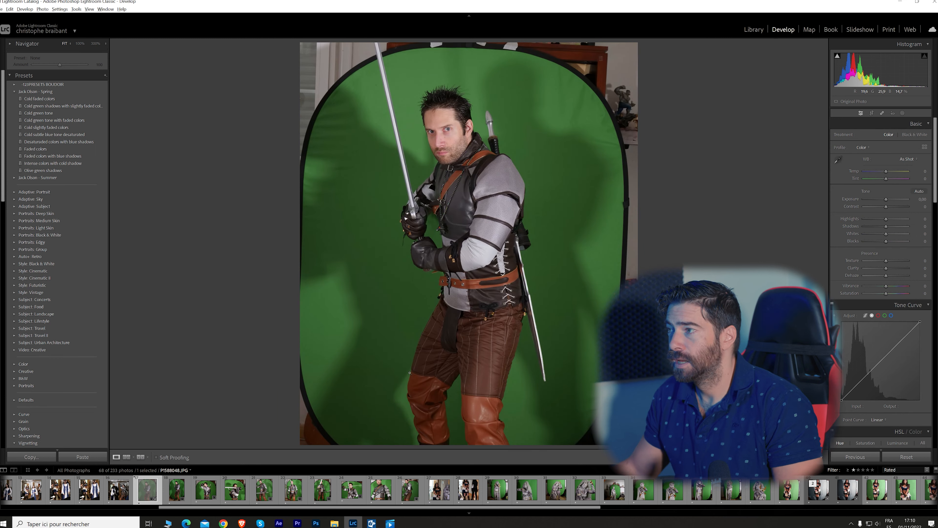
# Review the other green-screen shots of the swordsman, comparing poses and framing, through to P1588088.JPG.
pyautogui.click(204, 492)
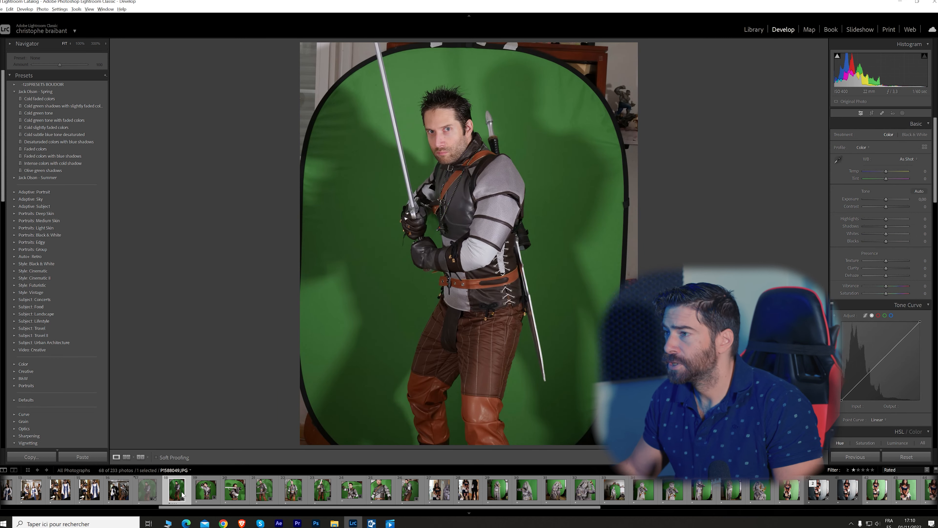
pyautogui.click(237, 491)
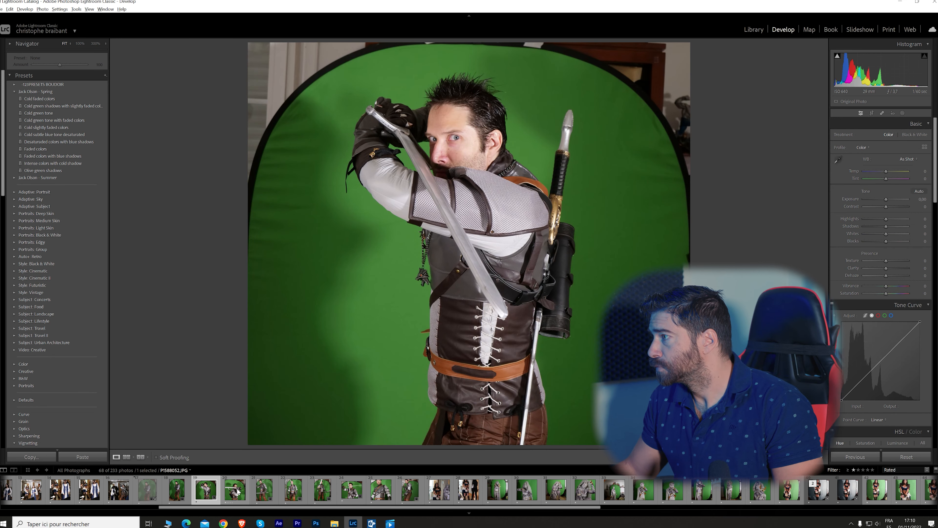
pyautogui.click(238, 492)
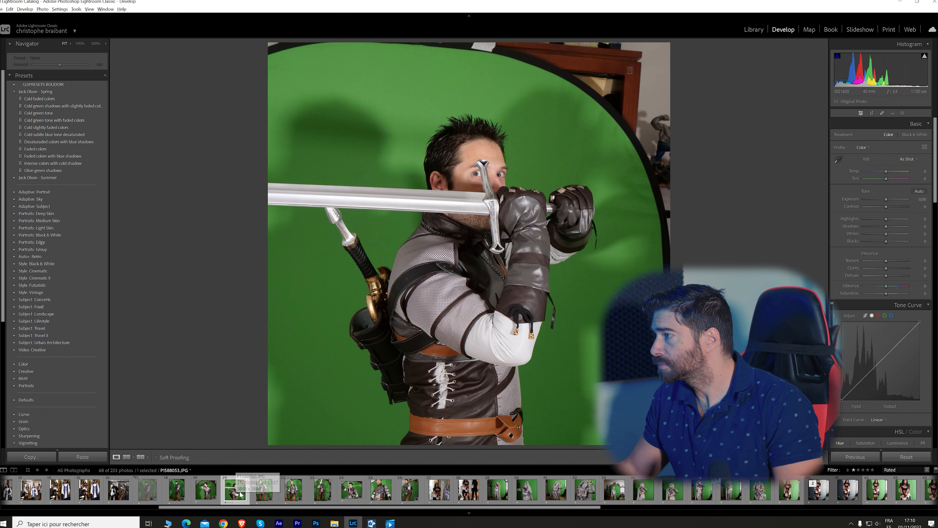
pyautogui.click(289, 495)
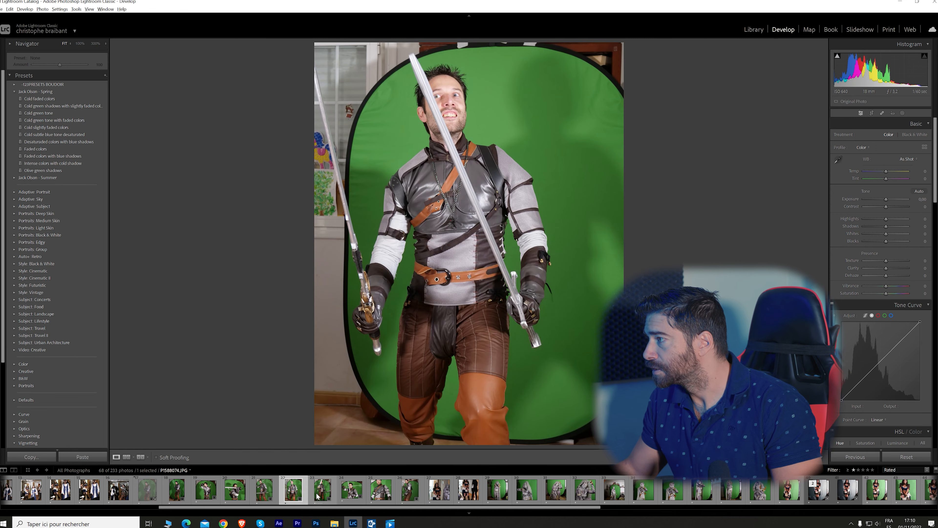
pyautogui.click(318, 496)
pyautogui.click(352, 495)
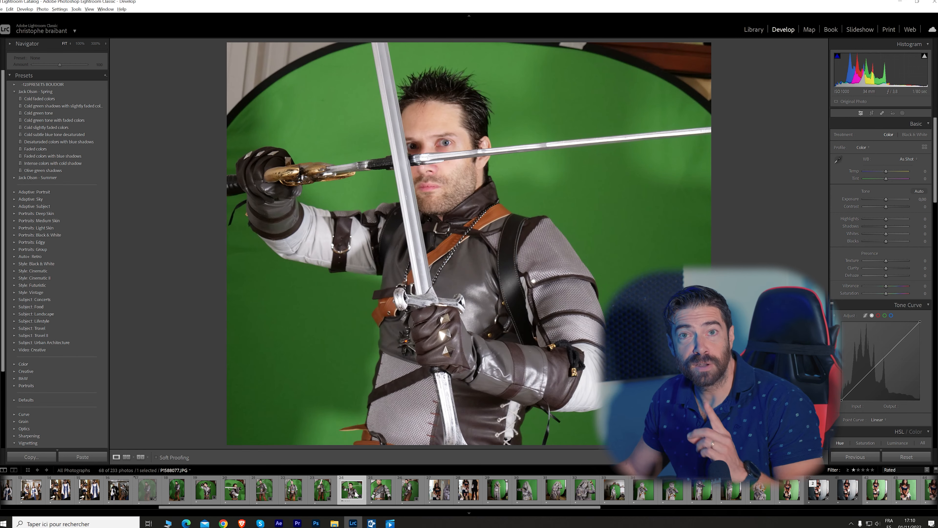
pyautogui.click(376, 496)
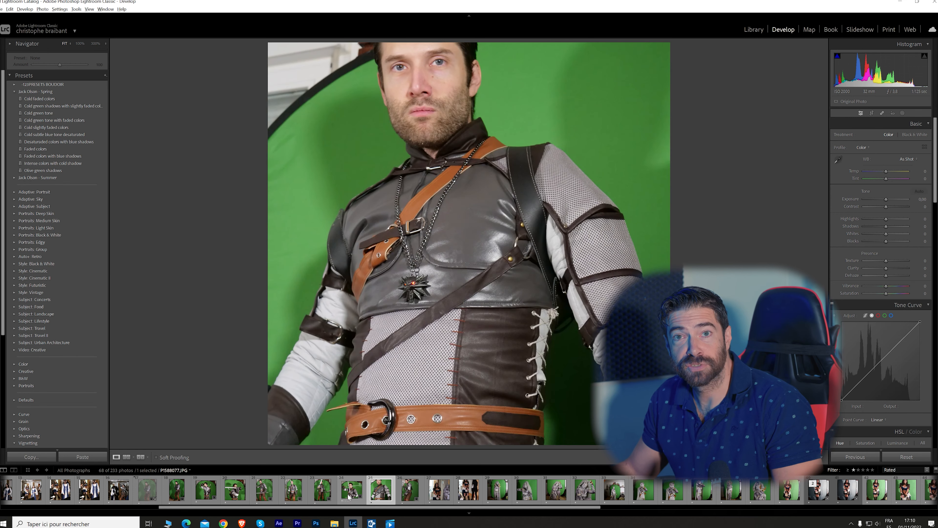
pyautogui.click(260, 495)
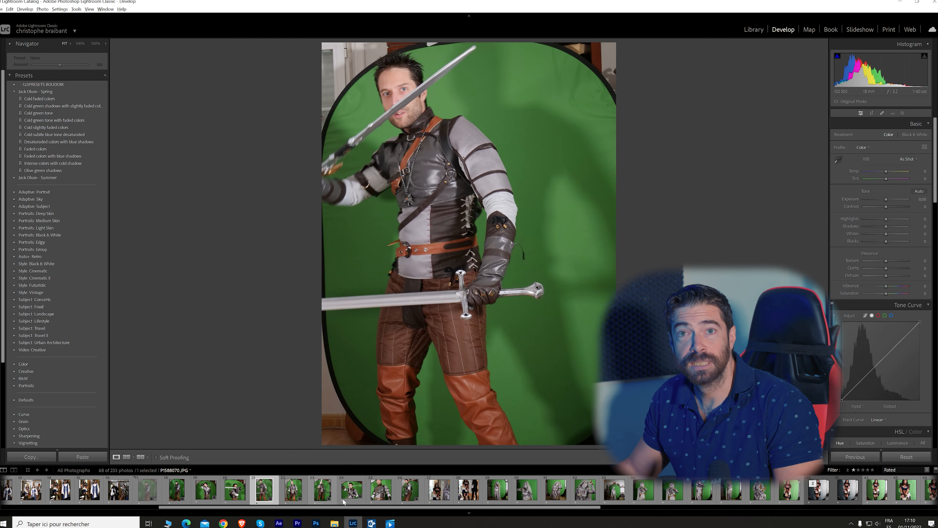
pyautogui.click(410, 493)
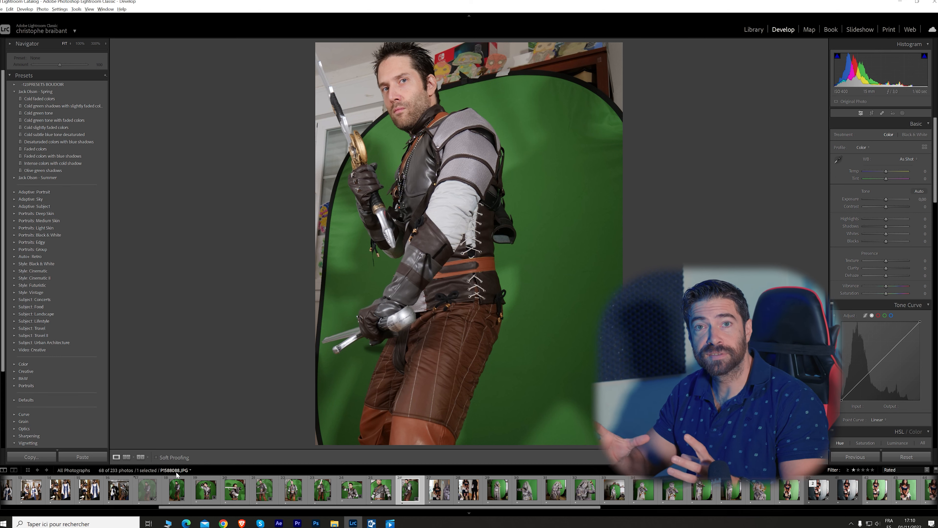
# Open photo P1588049.JPG and create a new mask that selects its background.
pyautogui.click(177, 495)
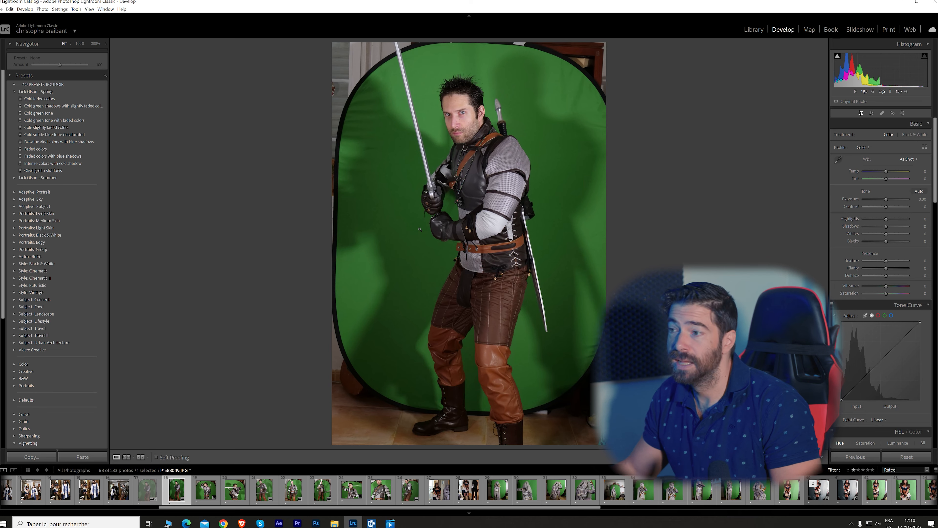
pyautogui.click(903, 113)
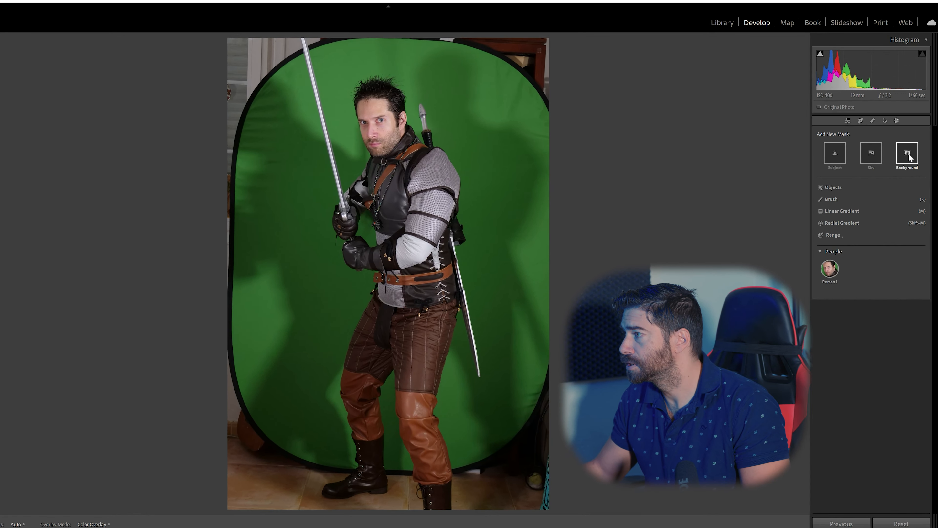
pyautogui.click(907, 159)
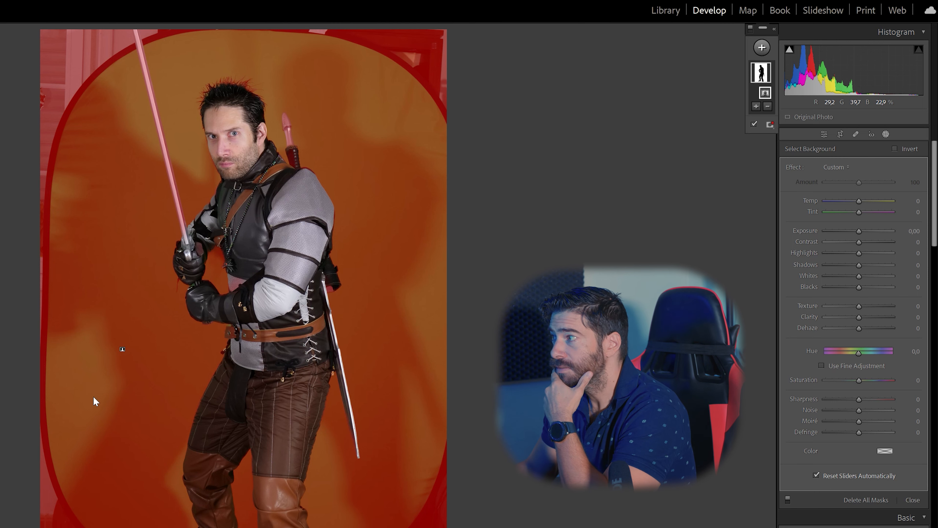
# Darken the masked background with exposure -4.00, contrast 100 and blacks -4.
pyautogui.moveTo(860, 230); pyautogui.dragTo(913, 245)
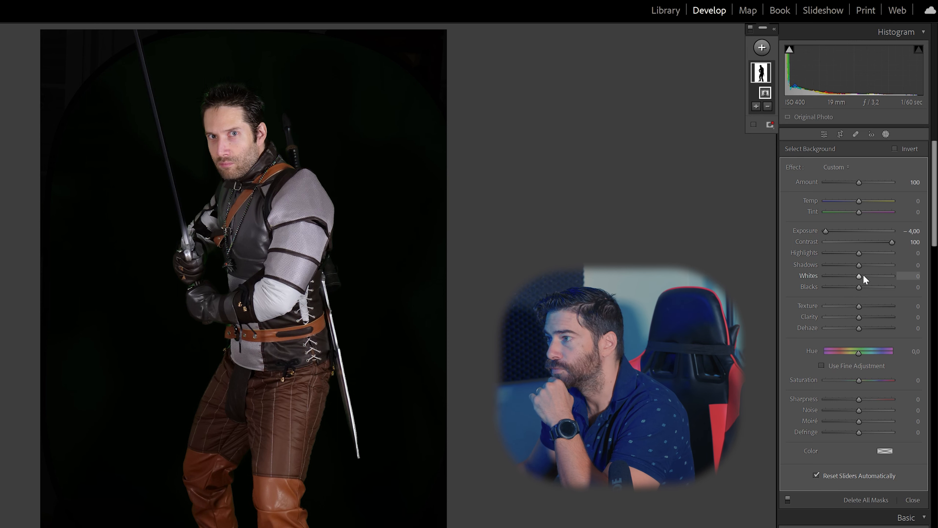
pyautogui.moveTo(860, 286); pyautogui.dragTo(823, 280)
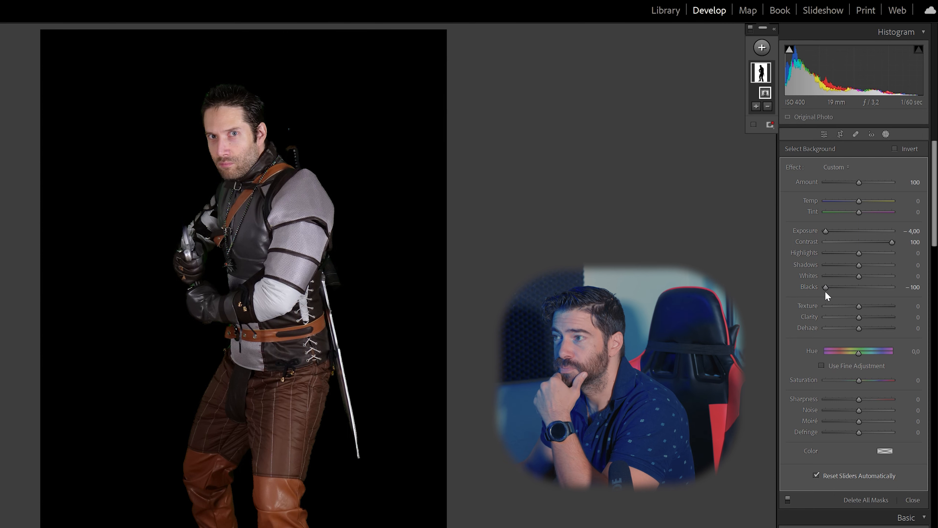
pyautogui.moveTo(825, 287); pyautogui.dragTo(858, 285)
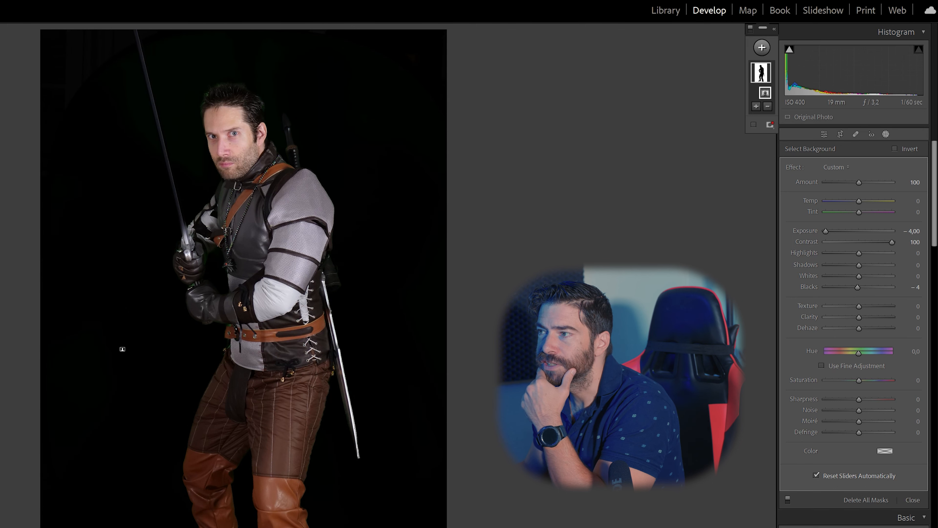
# Add a second mask with Select Subject to cover the swordsman.
pyautogui.click(93, 141)
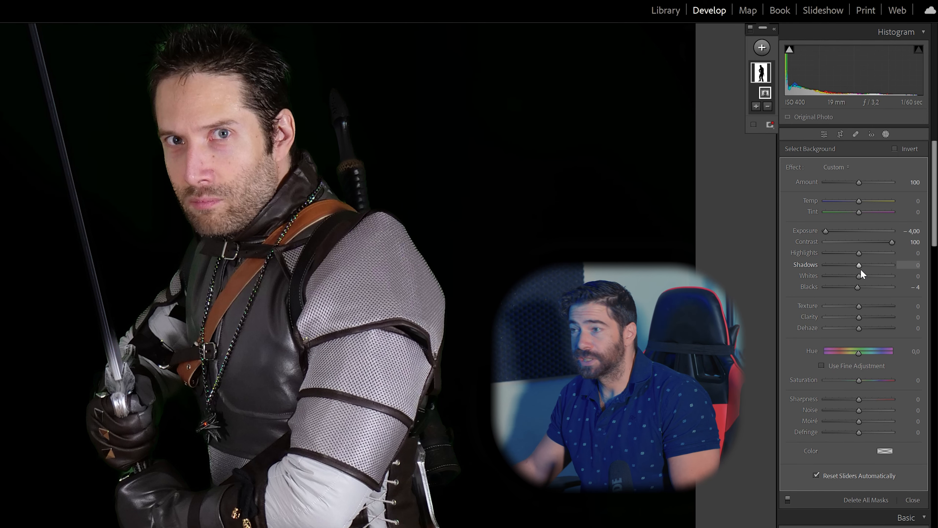
pyautogui.click(763, 49)
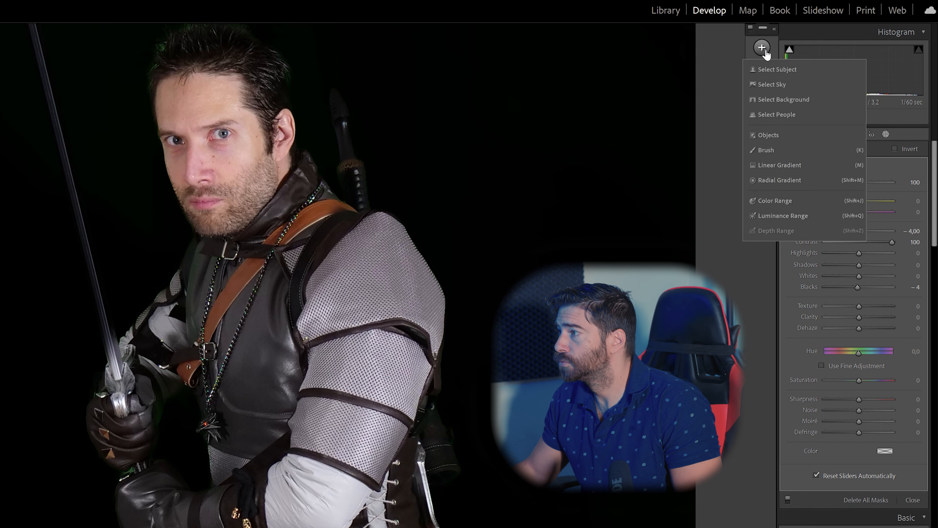
pyautogui.click(774, 69)
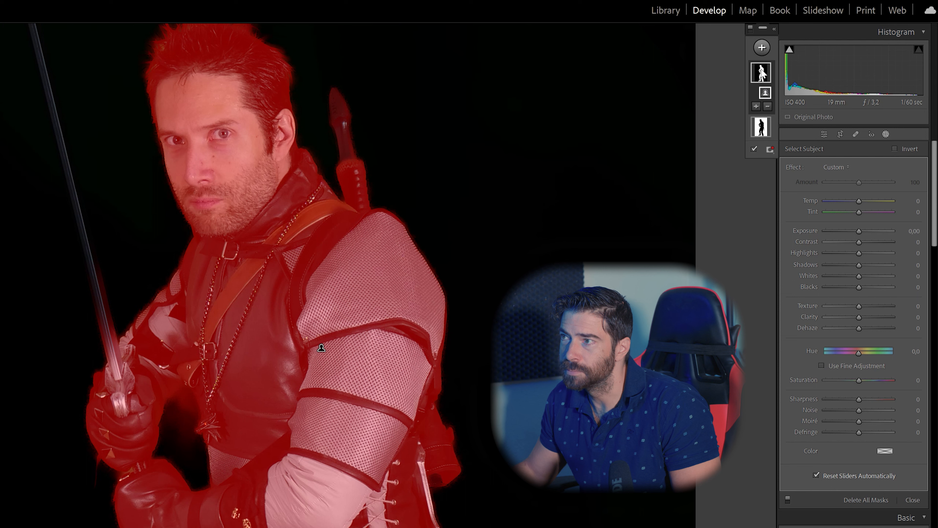
# Add a brush of size 3 to the subject mask and paint along the sword blade from tip to hilt.
pyautogui.click(756, 108)
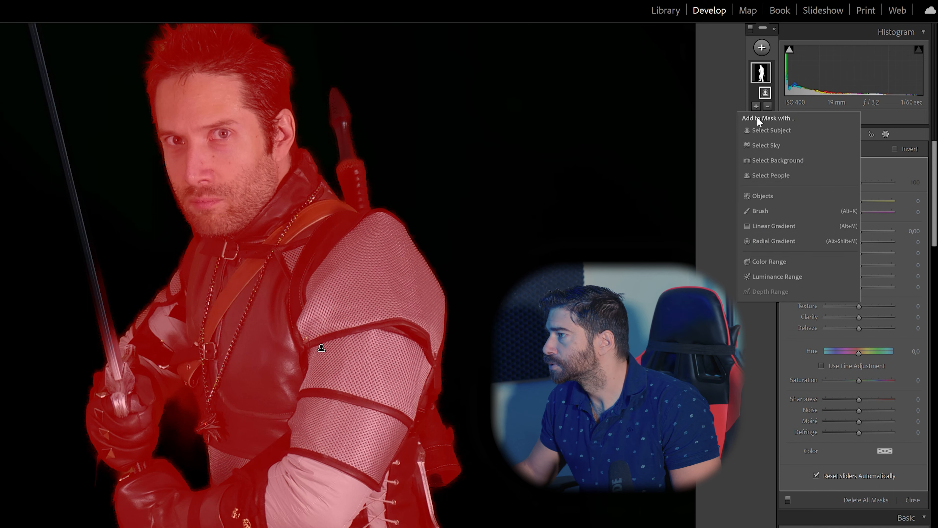
pyautogui.click(766, 207)
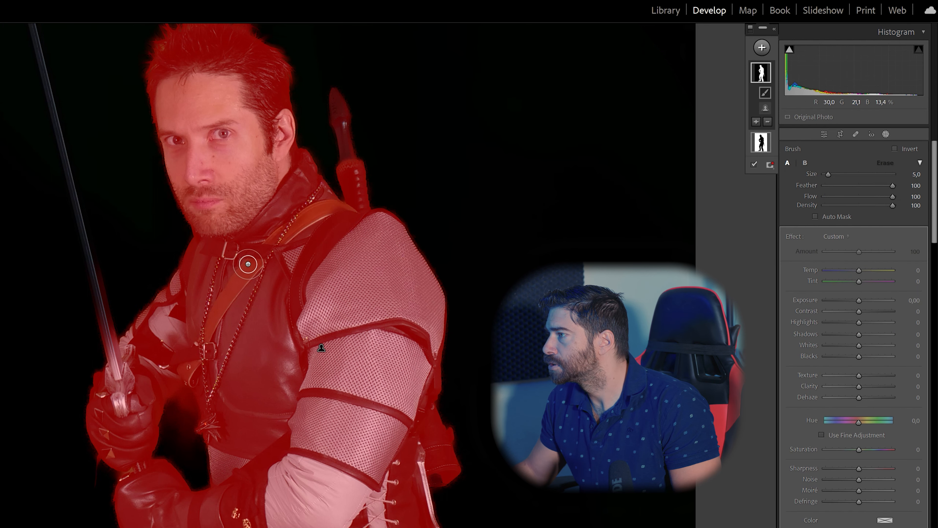
pyautogui.scroll(-1, 248, 265)
pyautogui.scroll(-1, 103, 313)
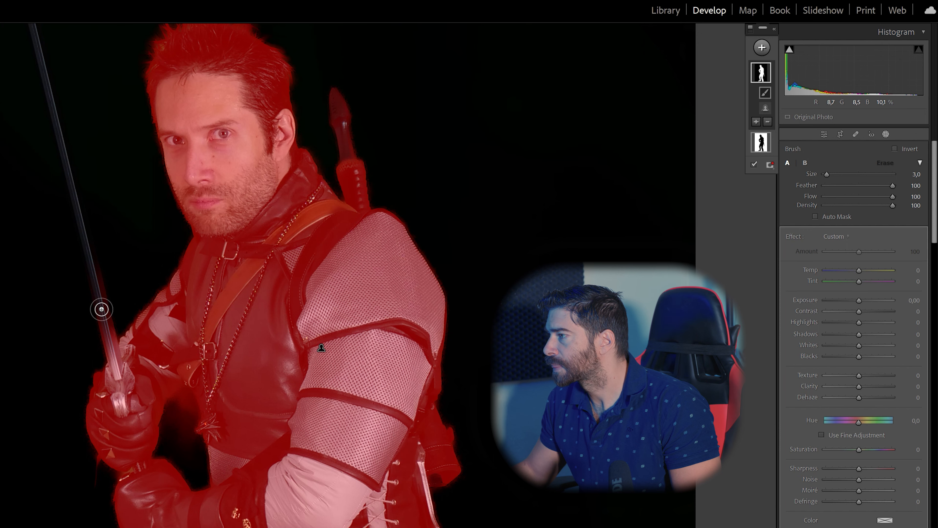
pyautogui.moveTo(111, 309); pyautogui.dragTo(90, 222)
pyautogui.moveTo(150, 221); pyautogui.dragTo(115, 71)
pyautogui.moveTo(173, 71); pyautogui.dragTo(152, 10)
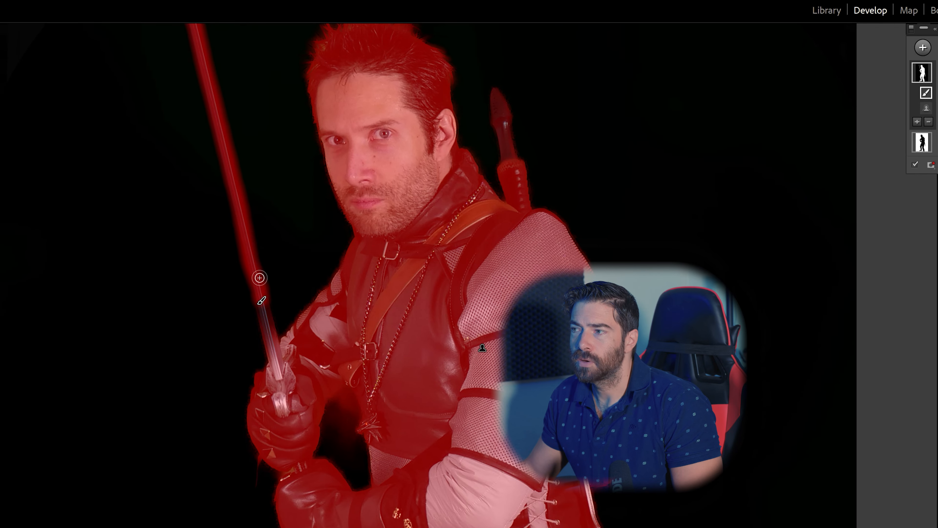
pyautogui.moveTo(259, 295); pyautogui.dragTo(282, 390)
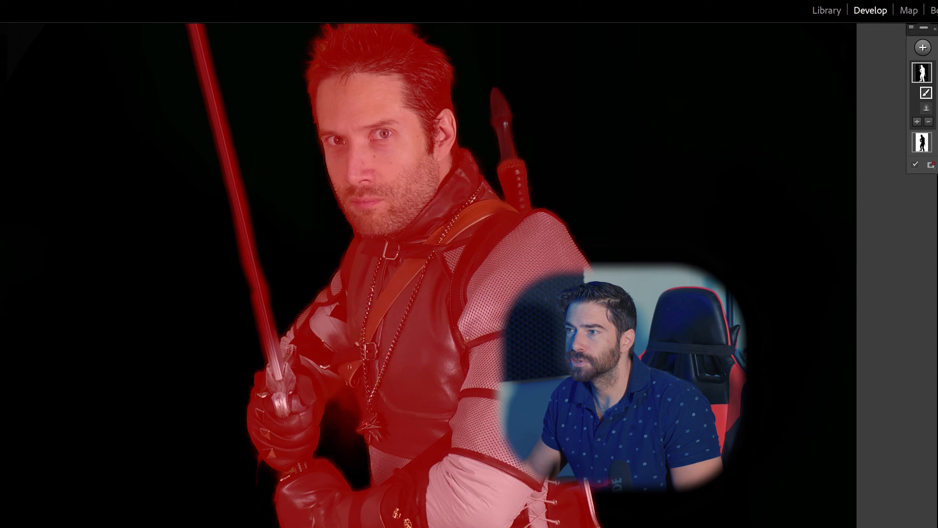
# Paint the upper end of the sword into the subject mask with a finer brush of size 2.
pyautogui.hotkey('ctrl', '=')
pyautogui.moveTo(269, 153); pyautogui.dragTo(409, 379)
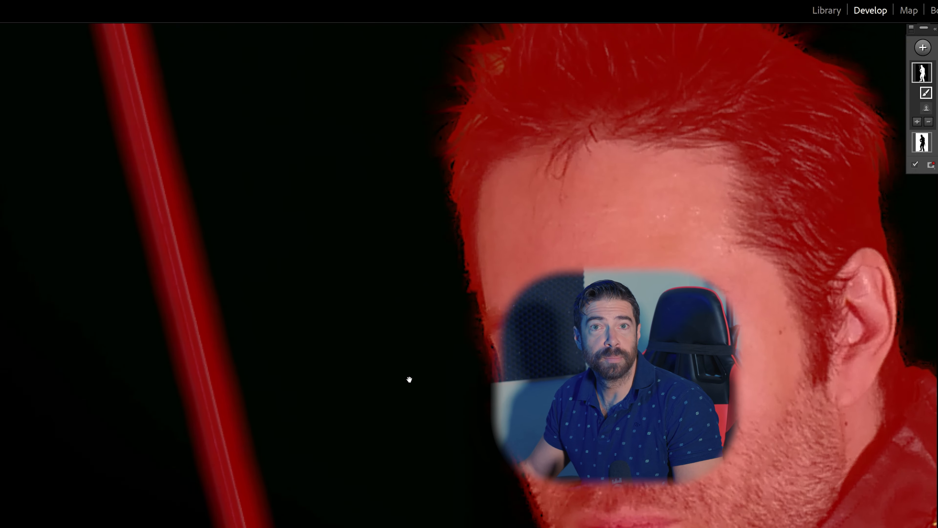
pyautogui.moveTo(314, 196); pyautogui.dragTo(404, 484)
pyautogui.moveTo(289, 329); pyautogui.dragTo(343, 524)
pyautogui.moveTo(234, 409); pyautogui.dragTo(154, 88)
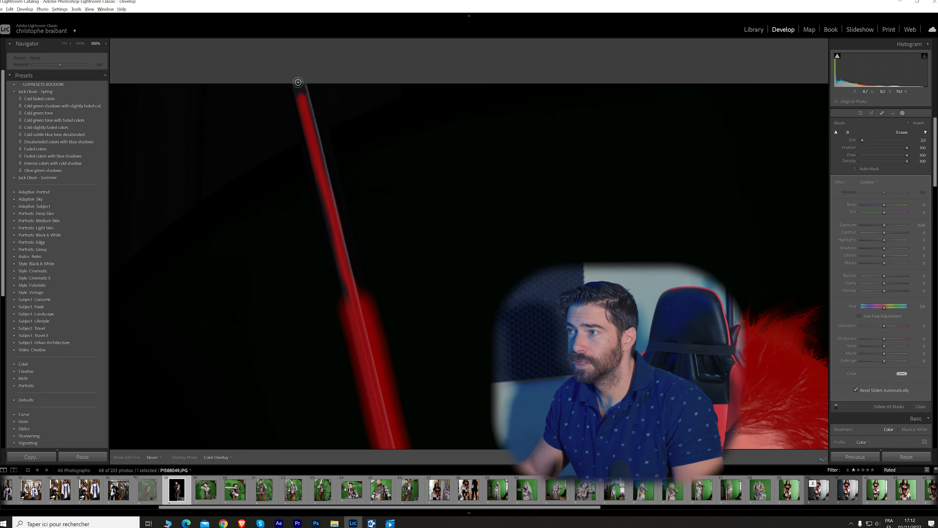
pyautogui.moveTo(314, 130); pyautogui.dragTo(338, 236)
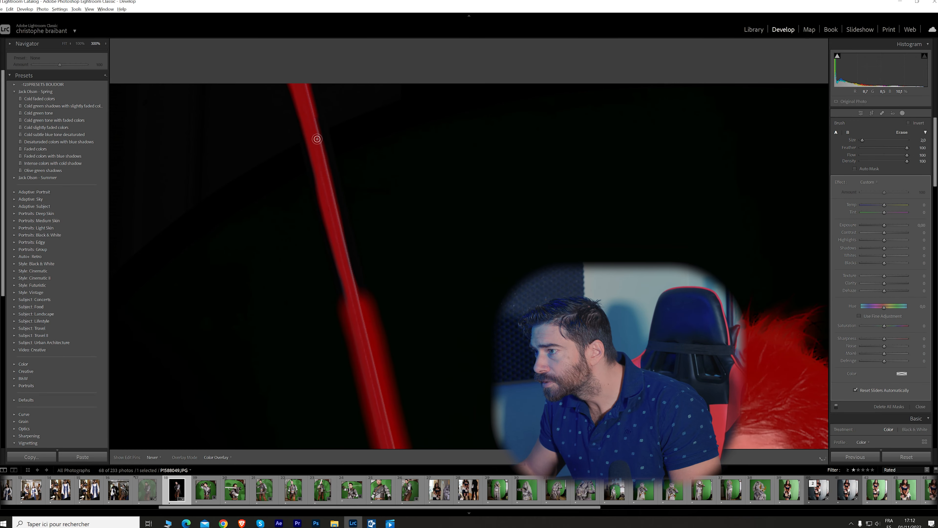
pyautogui.moveTo(338, 220)
pyautogui.mouseDown()
pyautogui.moveTo(359, 310)
pyautogui.moveTo(331, 289)
pyautogui.mouseUp()
pyautogui.click(65, 43)
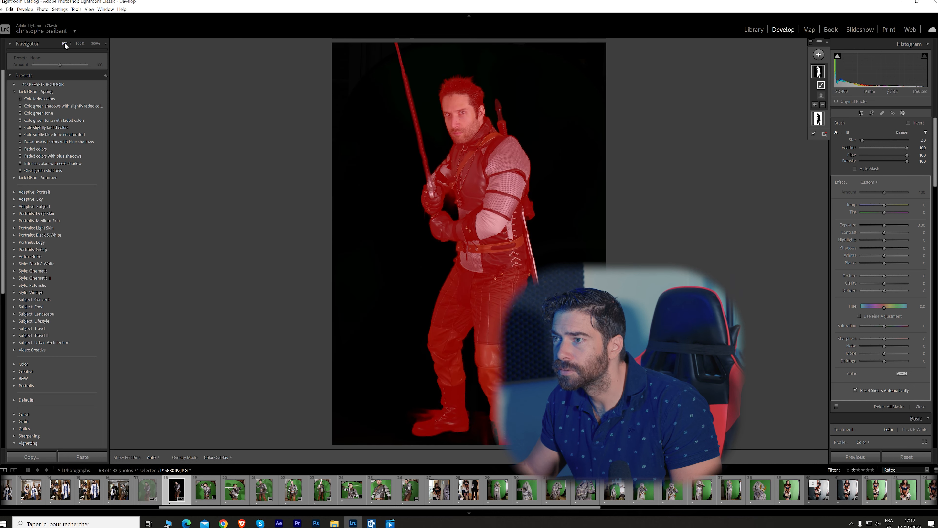
# Inspect the edges of the subject mask up close around the swordsman's body, clothing and sword.
pyautogui.click(95, 44)
pyautogui.moveTo(564, 274); pyautogui.dragTo(419, 142)
pyautogui.moveTo(603, 436); pyautogui.dragTo(425, 148)
pyautogui.moveTo(374, 299); pyautogui.dragTo(289, 207)
pyautogui.moveTo(453, 432); pyautogui.dragTo(364, 73)
pyautogui.moveTo(388, 399); pyautogui.dragTo(345, 83)
pyautogui.moveTo(523, 278); pyautogui.dragTo(515, 194)
pyautogui.moveTo(176, 298); pyautogui.dragTo(495, 265)
pyautogui.moveTo(170, 314); pyautogui.dragTo(475, 444)
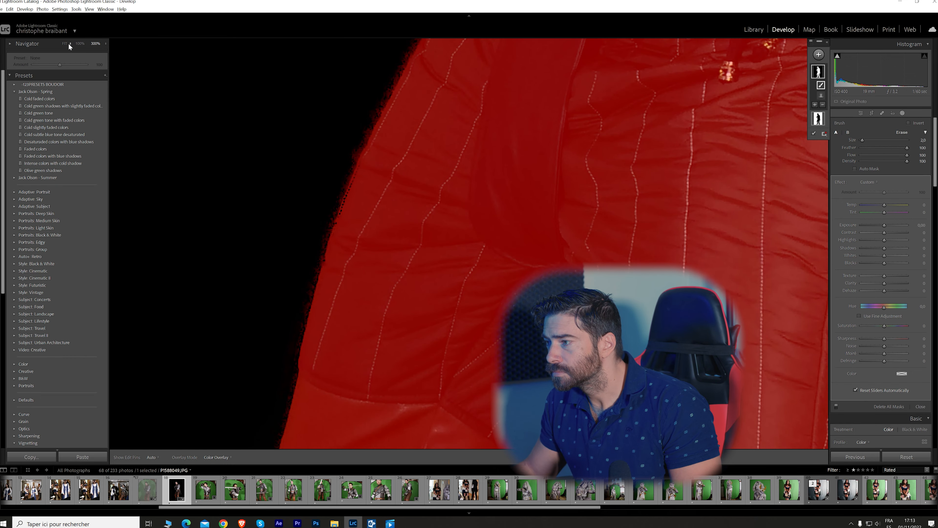
pyautogui.click(78, 44)
pyautogui.moveTo(509, 145); pyautogui.dragTo(471, 326)
pyautogui.moveTo(497, 185); pyautogui.dragTo(472, 381)
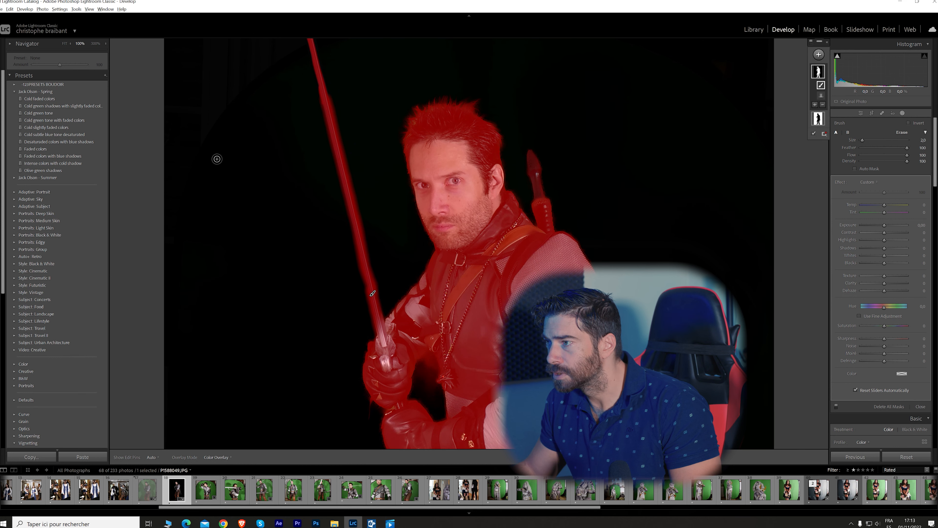
pyautogui.click(64, 43)
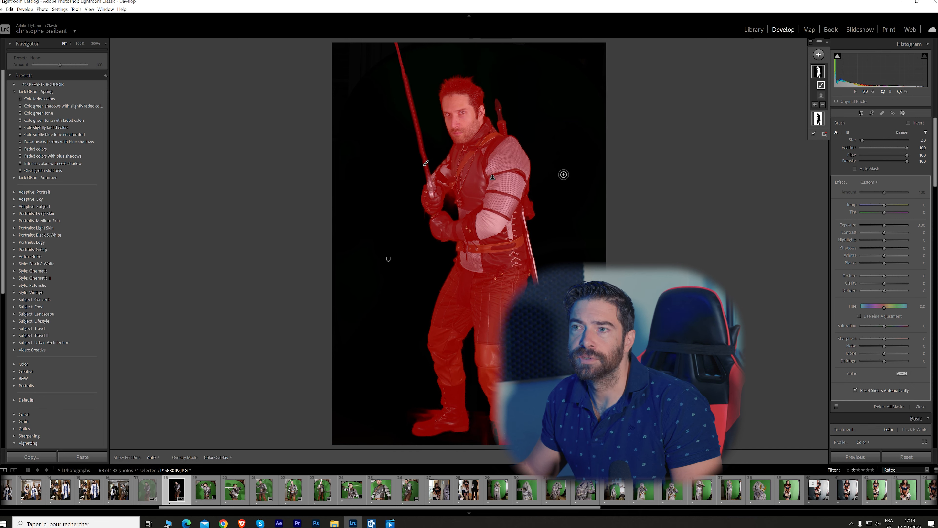
# Set the subject mask's exposure to -0.55 and raise its highlights to 68.
pyautogui.click(79, 44)
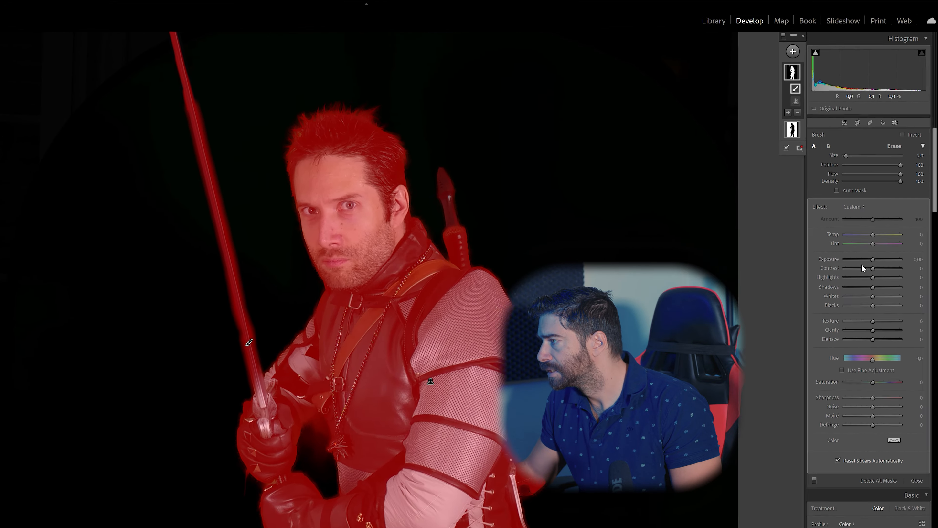
pyautogui.moveTo(868, 276); pyautogui.dragTo(853, 301)
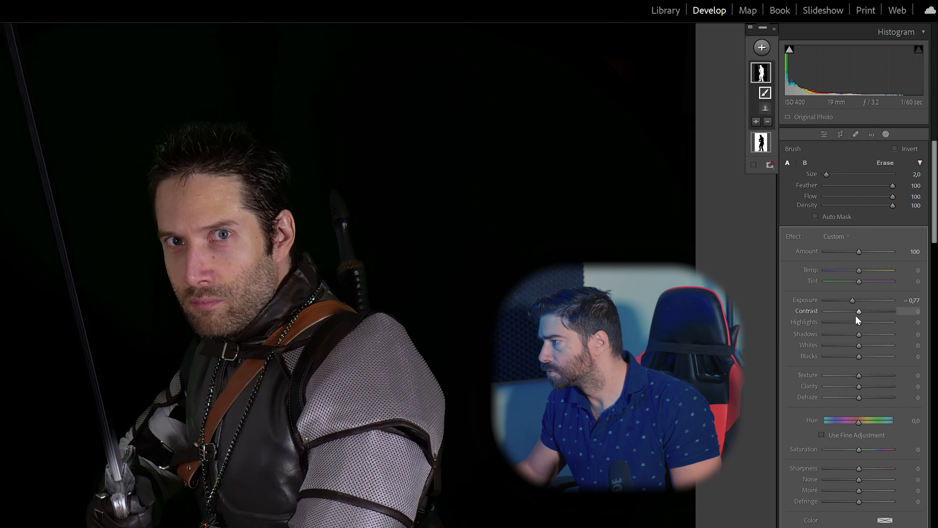
pyautogui.moveTo(854, 302); pyautogui.dragTo(848, 324)
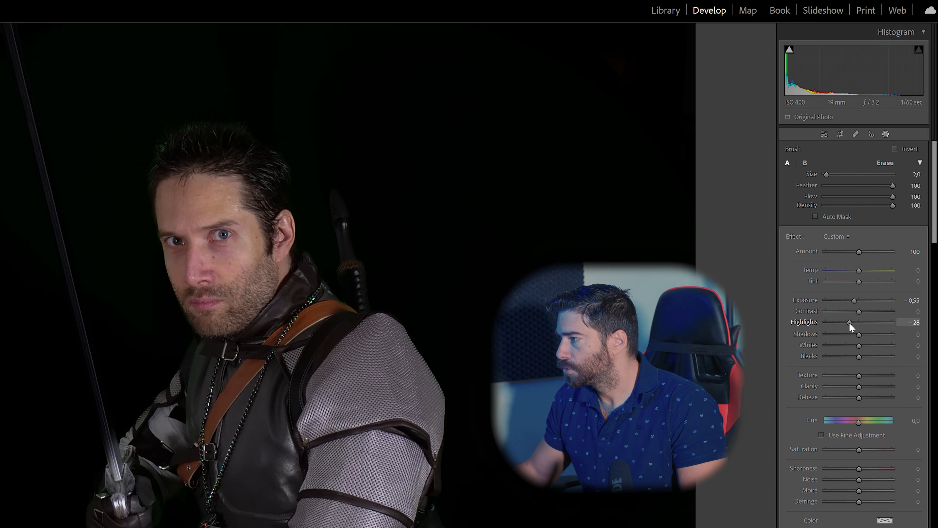
pyautogui.moveTo(850, 323); pyautogui.dragTo(850, 323)
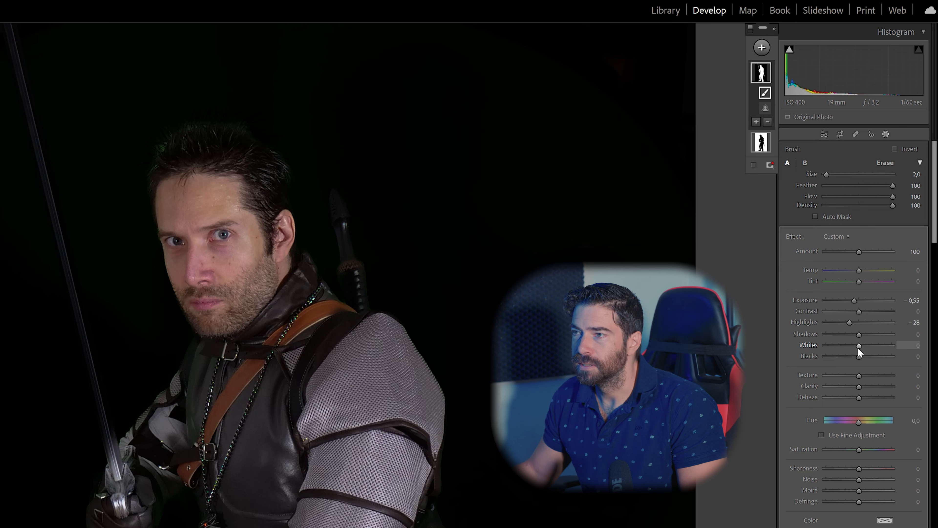
pyautogui.moveTo(850, 322)
pyautogui.mouseDown()
pyautogui.moveTo(891, 324)
pyautogui.moveTo(868, 325)
pyautogui.moveTo(882, 325)
pyautogui.mouseUp()
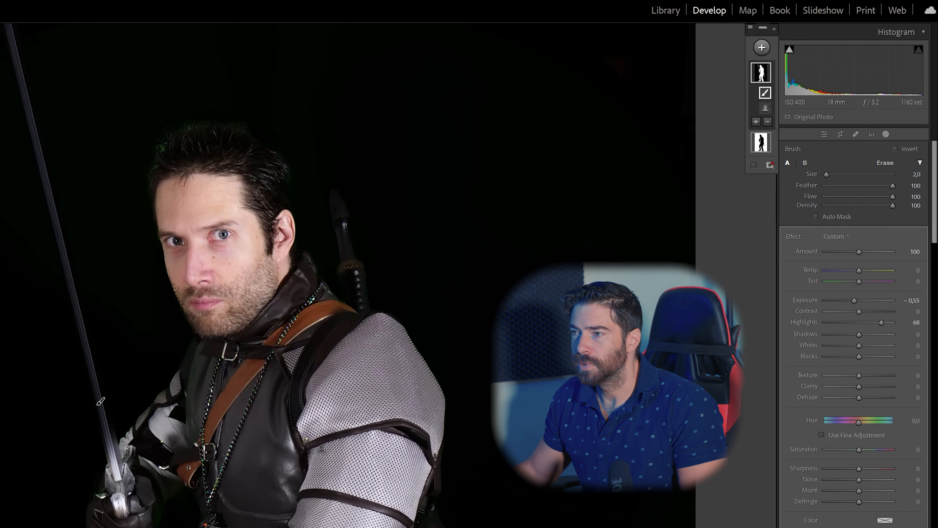
# Check the skin up close, and set the subject mask's highlights to 4 and shadows to -40.
pyautogui.press('z')
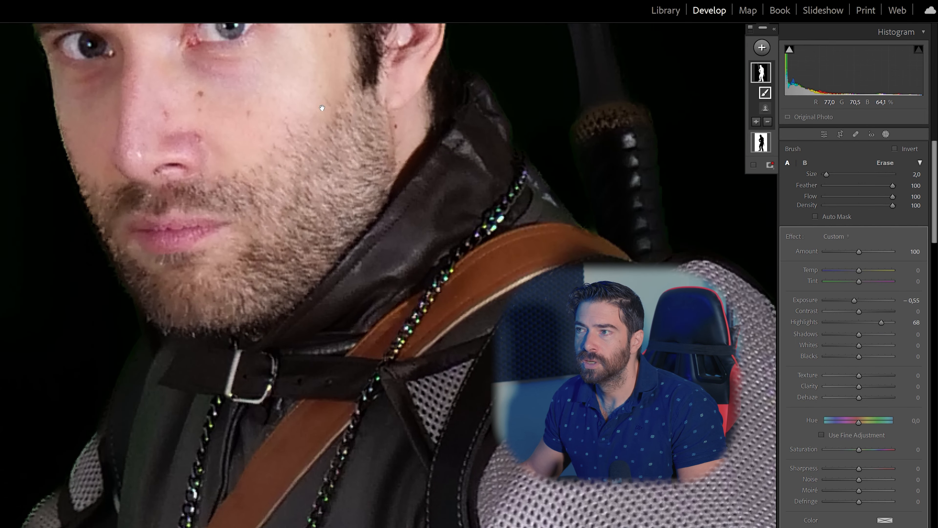
pyautogui.moveTo(322, 108); pyautogui.dragTo(248, 293)
pyautogui.moveTo(882, 322); pyautogui.dragTo(862, 321)
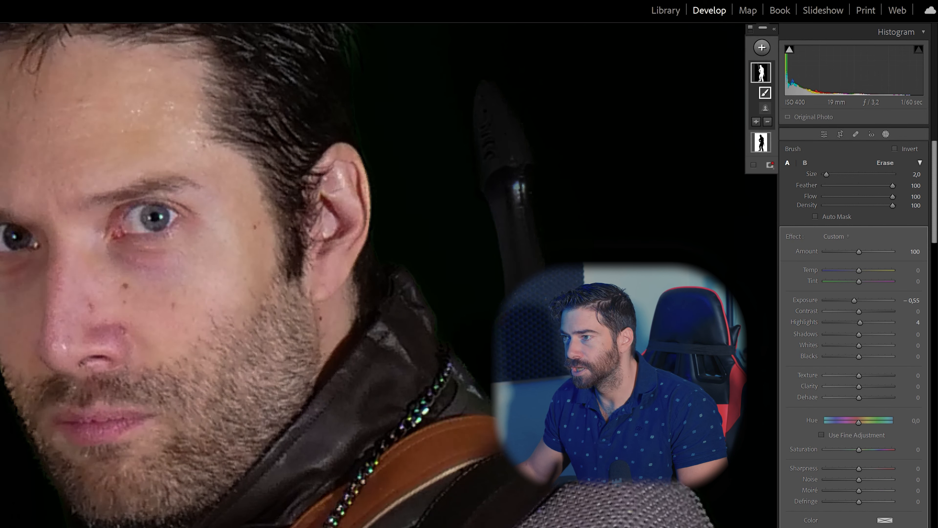
pyautogui.hotkey('ctrl', '-')
pyautogui.hotkey('ctrl', '-')
pyautogui.moveTo(263, 429); pyautogui.dragTo(240, 299)
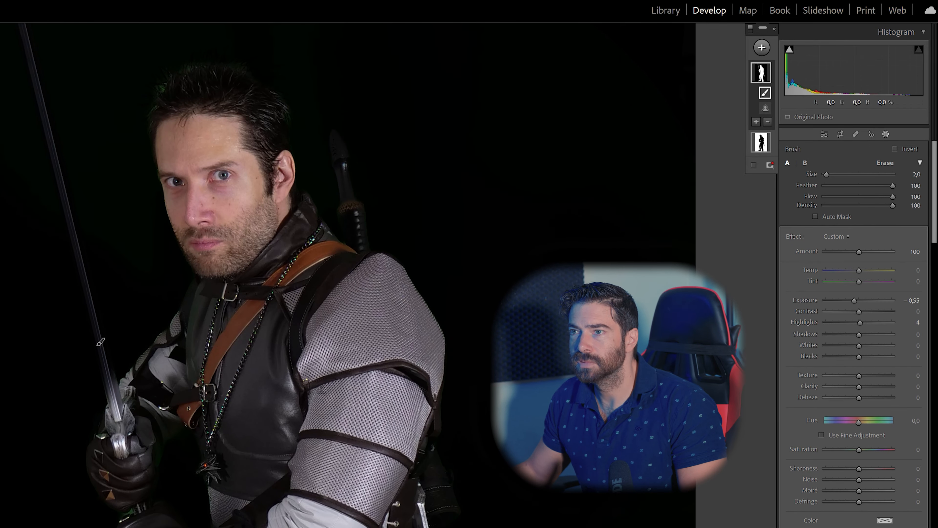
pyautogui.hotkey('ctrl', '-')
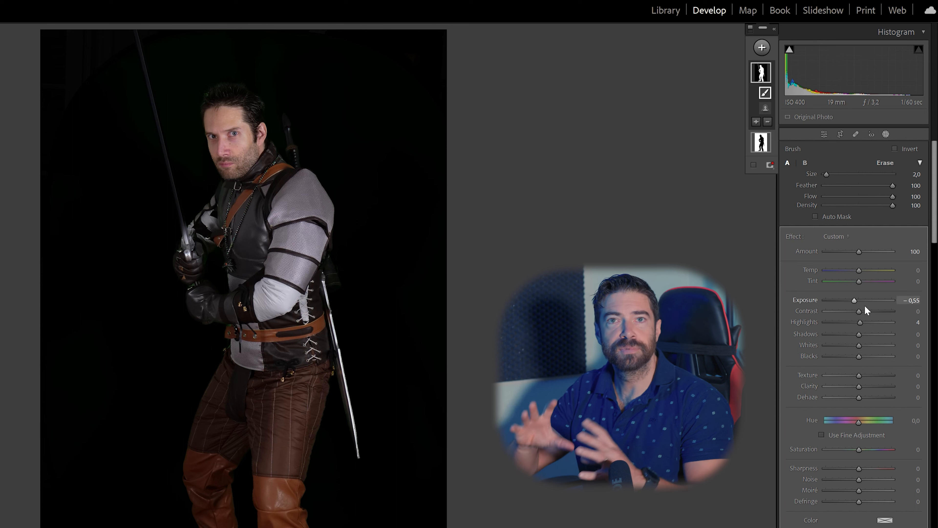
pyautogui.moveTo(861, 335)
pyautogui.mouseDown()
pyautogui.moveTo(873, 333)
pyautogui.moveTo(847, 336)
pyautogui.mouseUp()
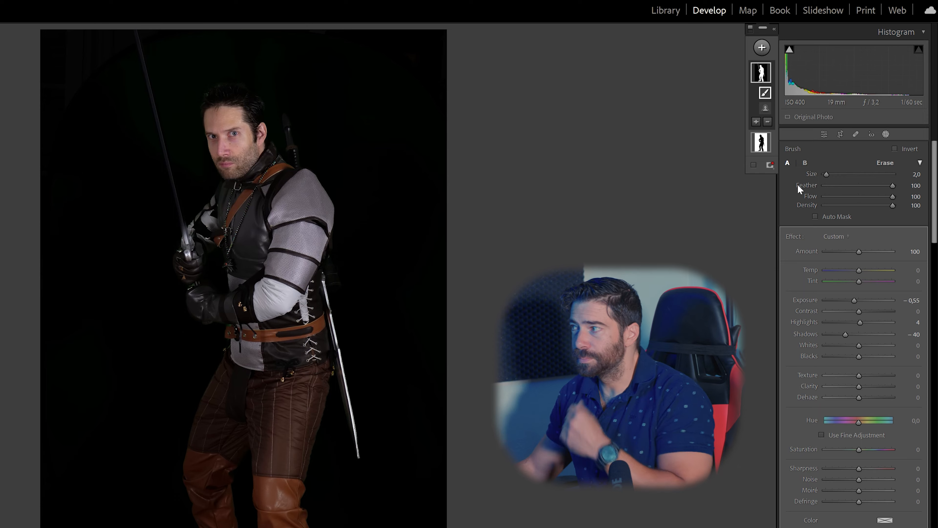
# Crop the photo to a tighter frame that cuts at the knees, with the swordsman right of centre.
pyautogui.click(840, 135)
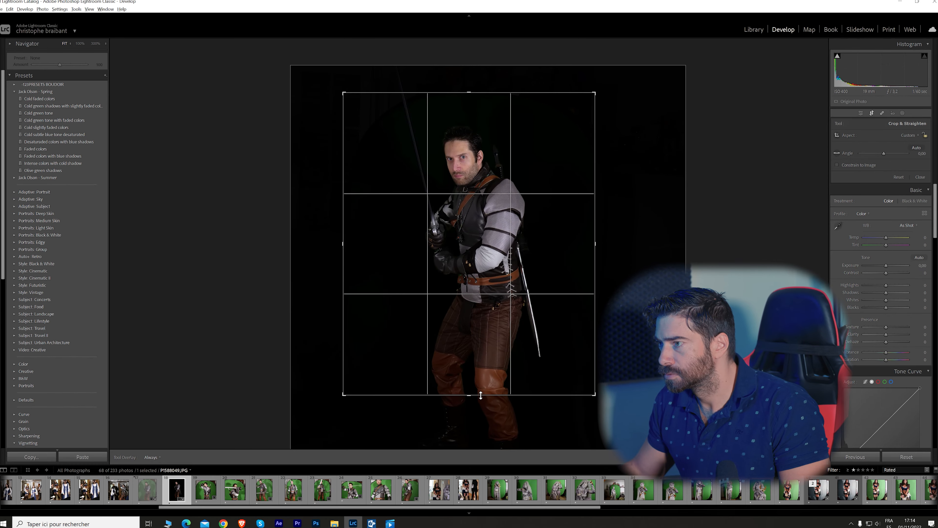
pyautogui.moveTo(502, 251); pyautogui.dragTo(525, 242)
pyautogui.moveTo(470, 394); pyautogui.dragTo(472, 385)
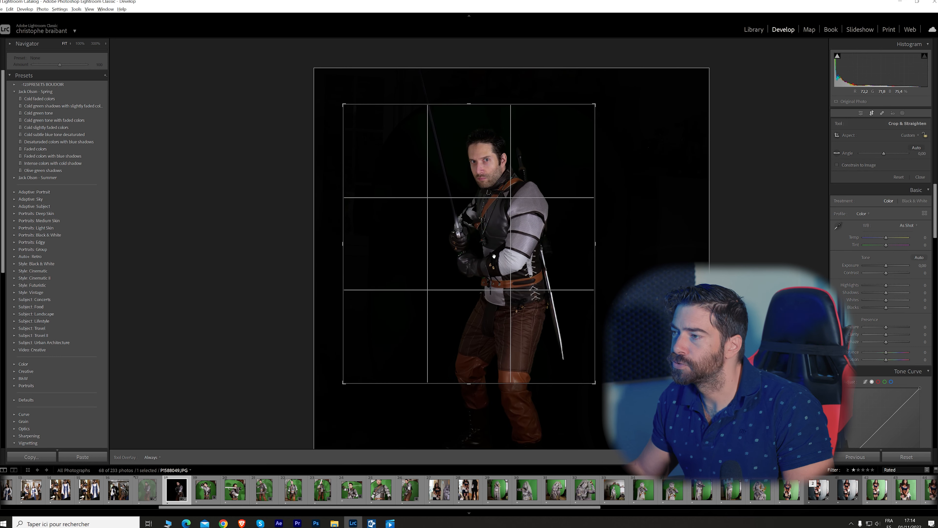
pyautogui.moveTo(472, 104); pyautogui.dragTo(472, 109)
pyautogui.press('Return')
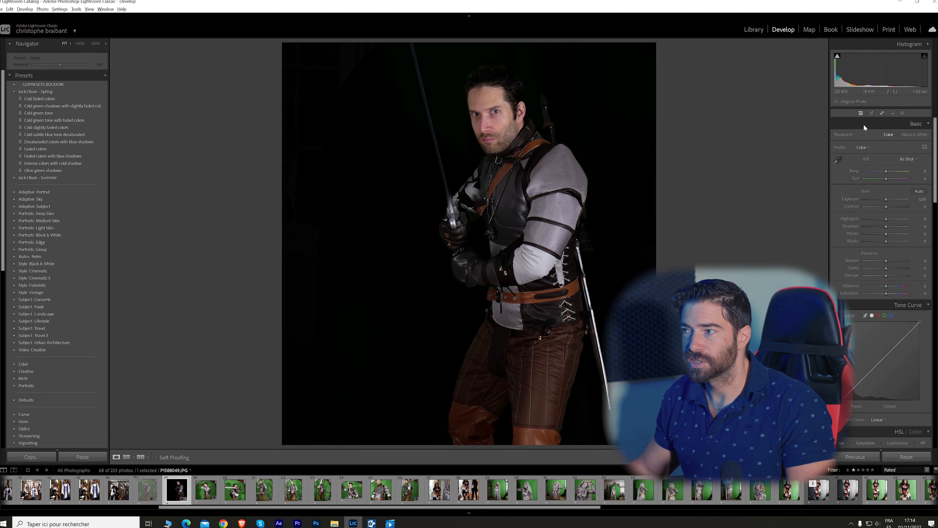
# Try a crop that places the swordsman left of centre and undo it.
pyautogui.click(872, 113)
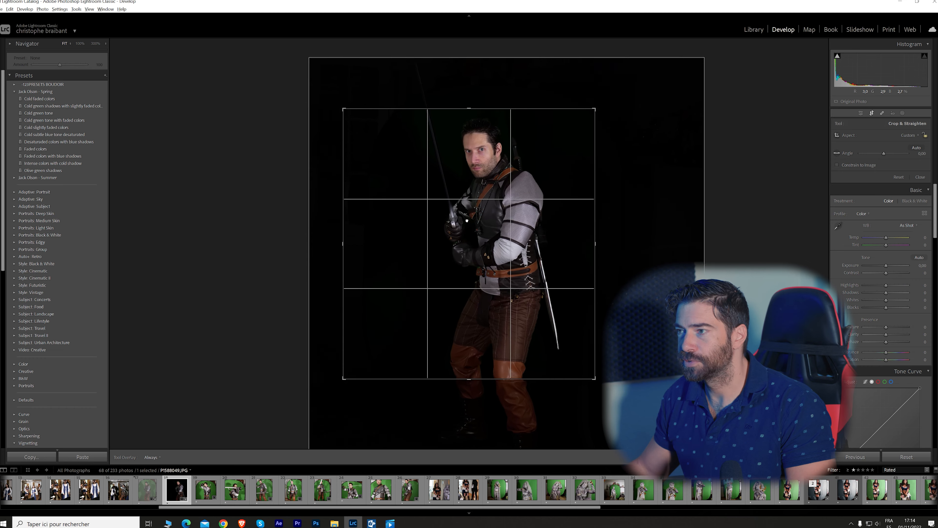
pyautogui.press('Return')
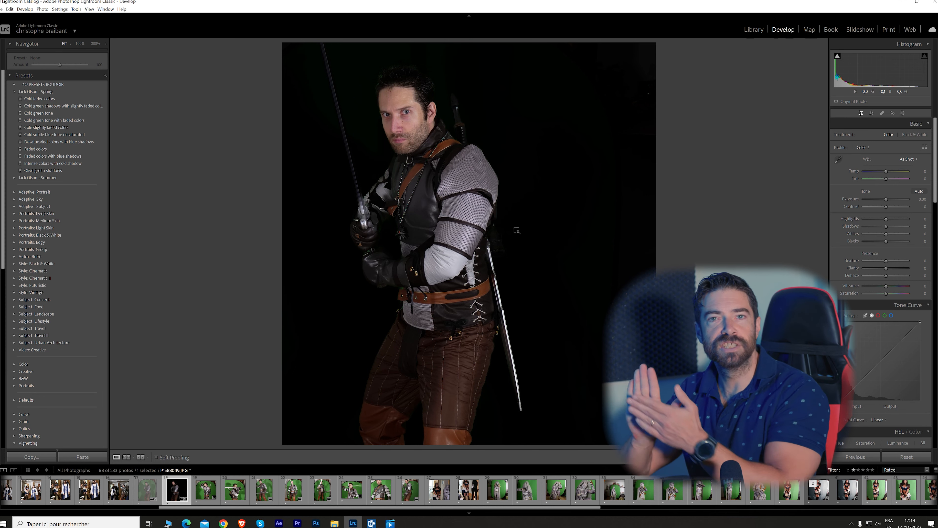
pyautogui.hotkey('ctrl', 'z')
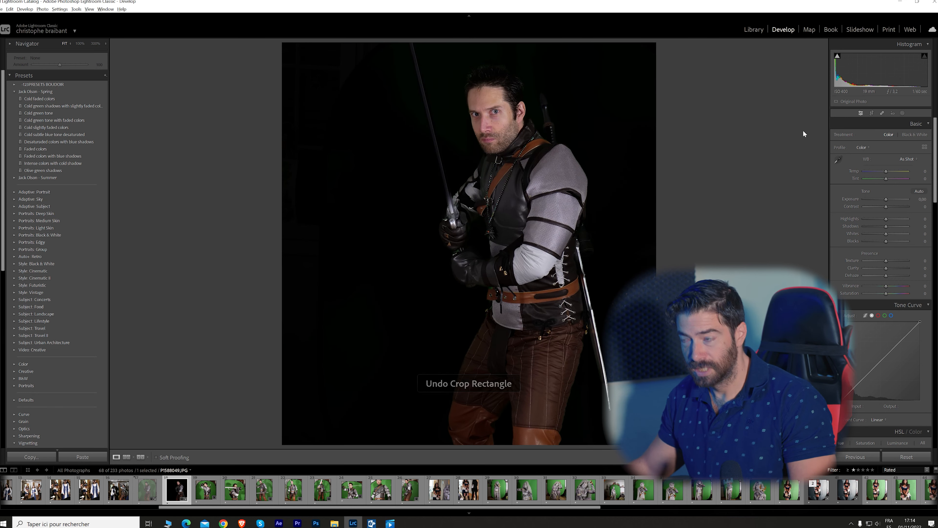
# Extend the crop slightly in height, keeping the swordsman right of centre, and apply it.
pyautogui.click(872, 112)
pyautogui.moveTo(541, 225); pyautogui.dragTo(540, 225)
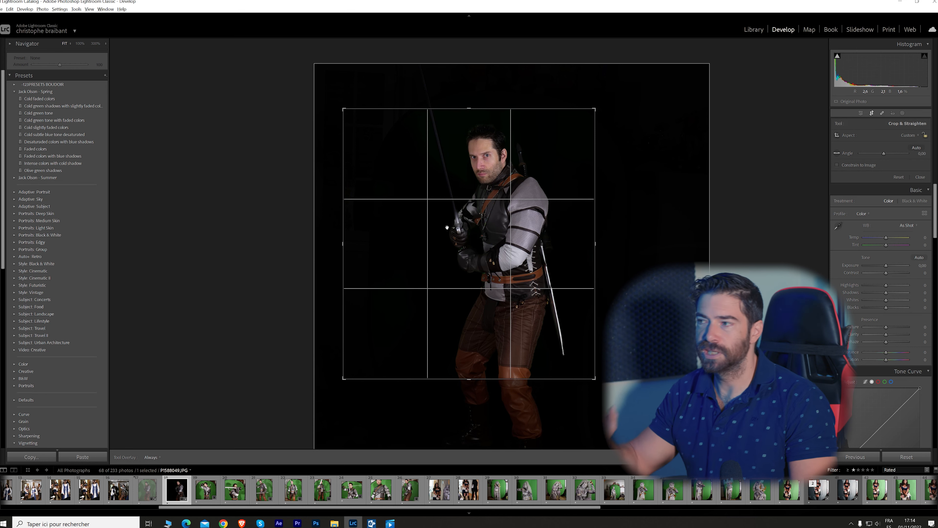
pyautogui.moveTo(469, 109); pyautogui.dragTo(469, 109)
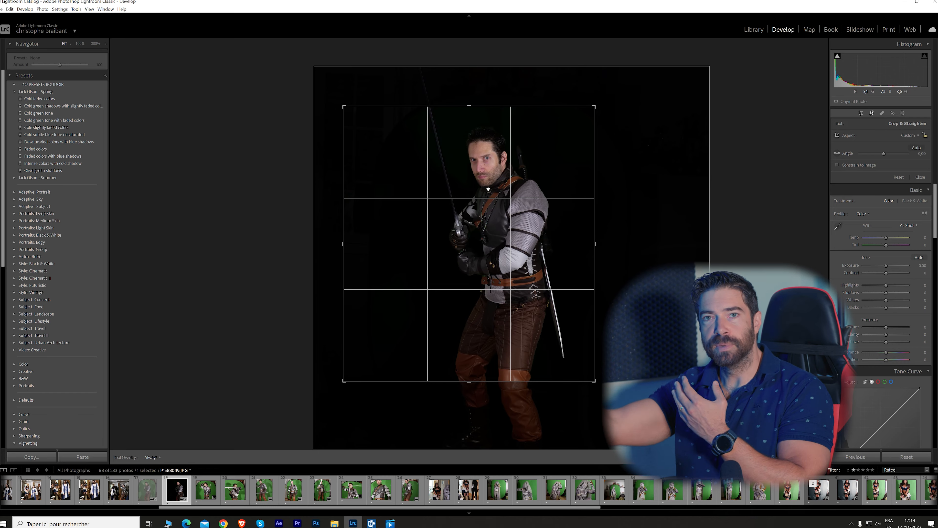
pyautogui.press('Return')
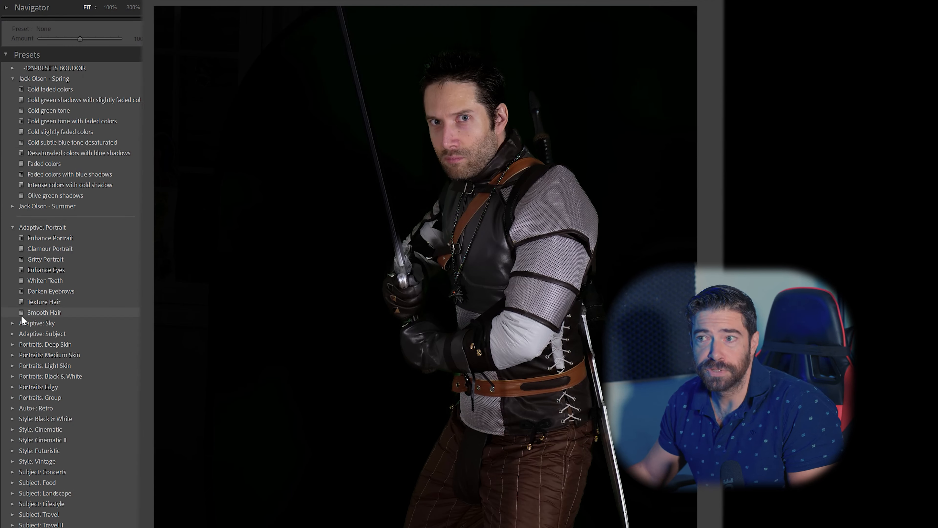
# Expand the Adaptive: Sky presets, apply the Olive green shadows preset from Jack Olson - Spring, and check the face up close.
pyautogui.click(14, 324)
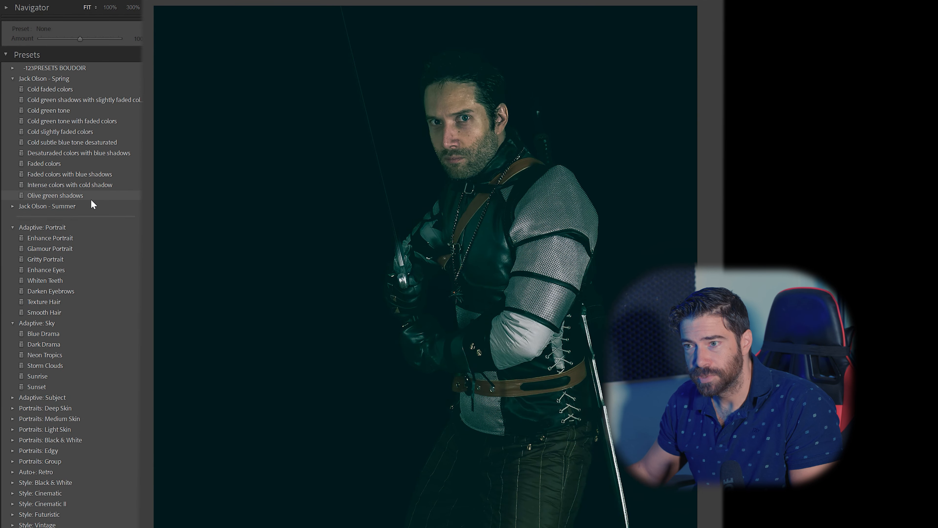
pyautogui.click(91, 196)
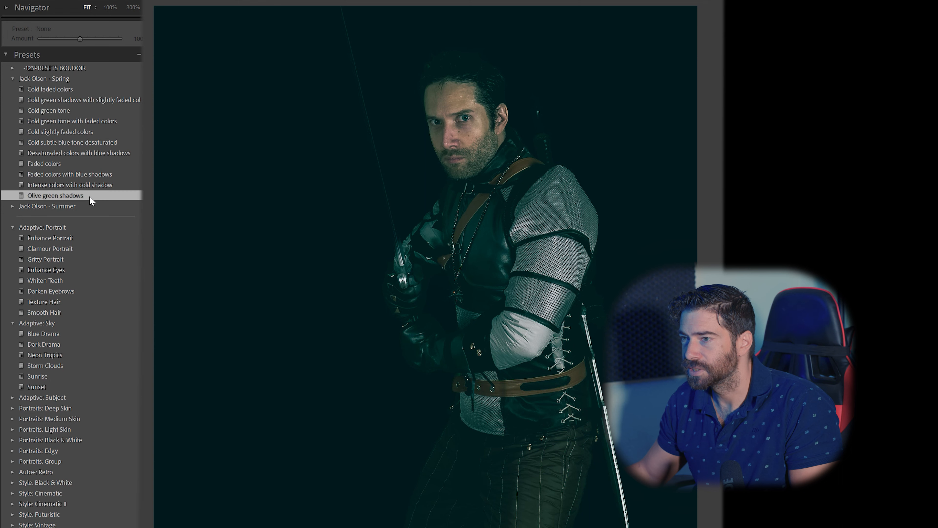
pyautogui.click(455, 165)
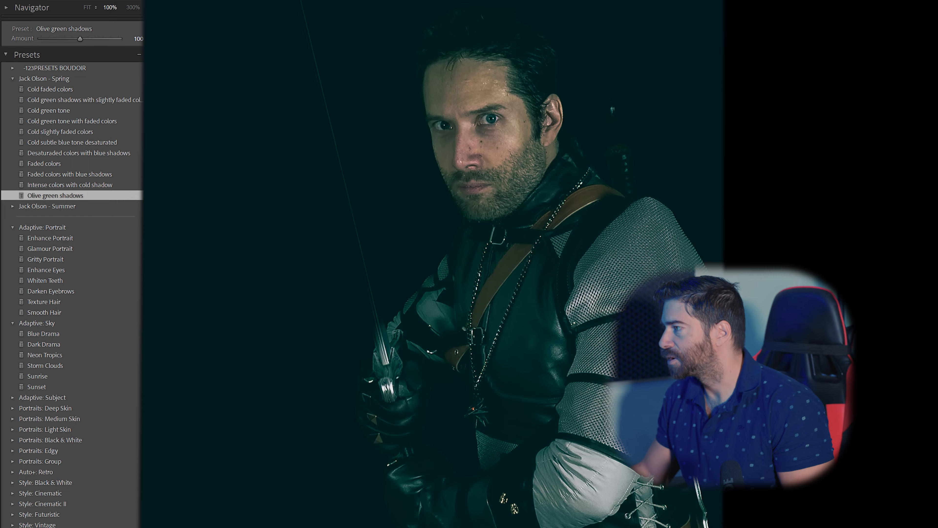
pyautogui.click(511, 249)
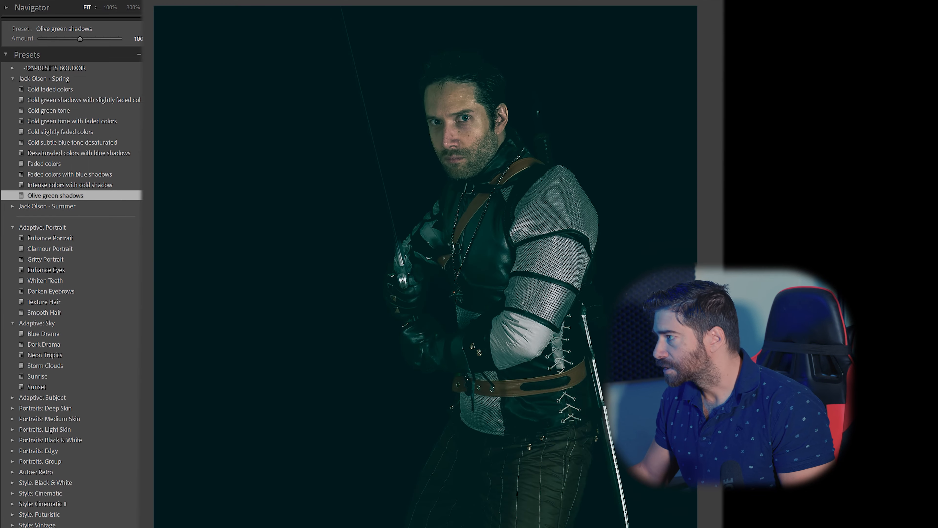
# Raise the shadow point of the tone curve slightly, to input 59 and output 62.
pyautogui.scroll(-4, 881, 244)
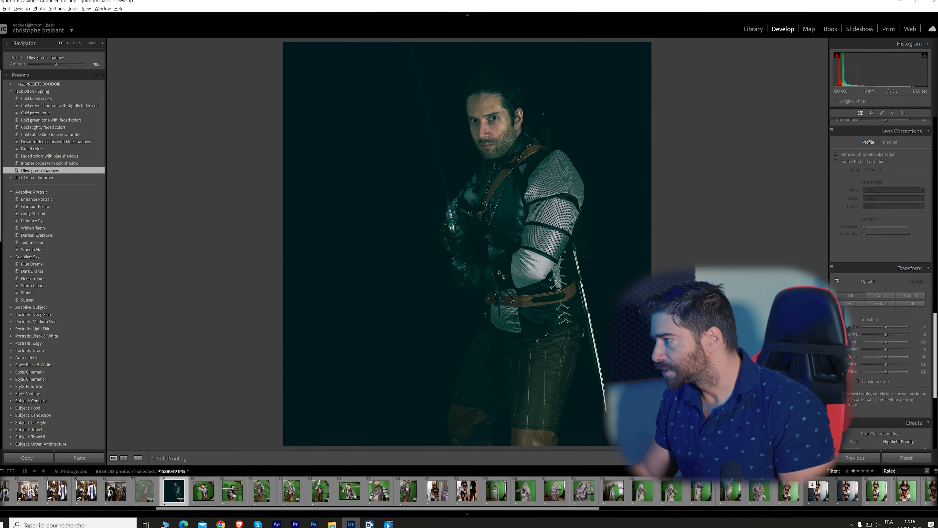
pyautogui.scroll(8, 880, 258)
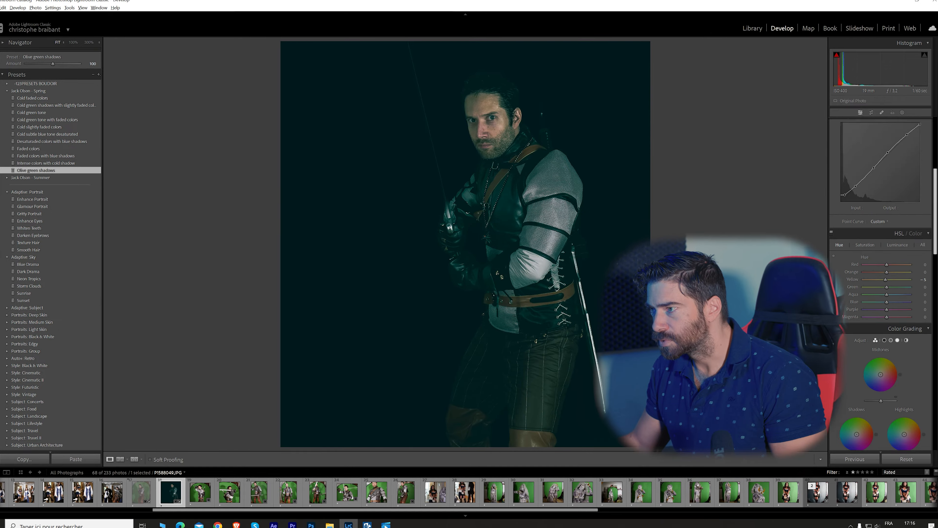
pyautogui.scroll(3, 881, 222)
pyautogui.moveTo(855, 267); pyautogui.dragTo(858, 262)
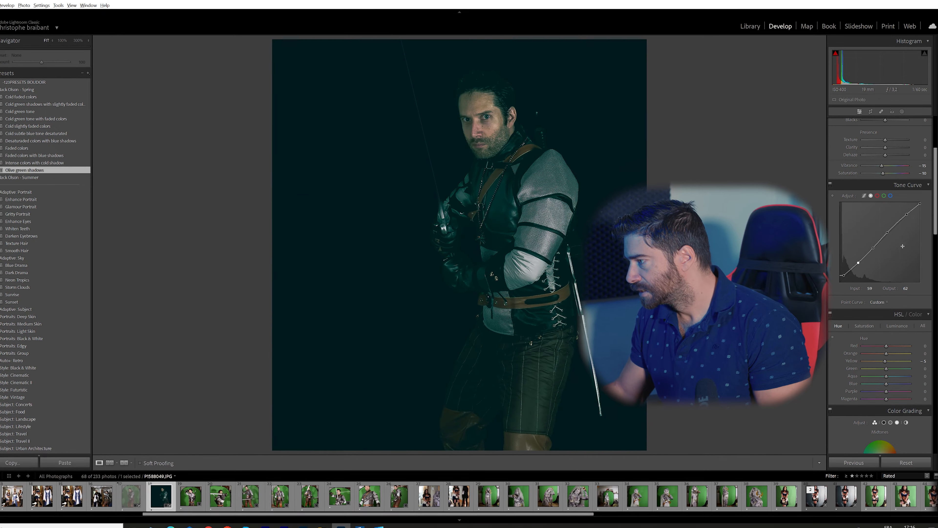
# Add a post-crop vignette with amount -44, midpoint 61, roundness +18 and feather 56, plus grain at amount 14.
pyautogui.moveTo(935, 211); pyautogui.dragTo(932, 341)
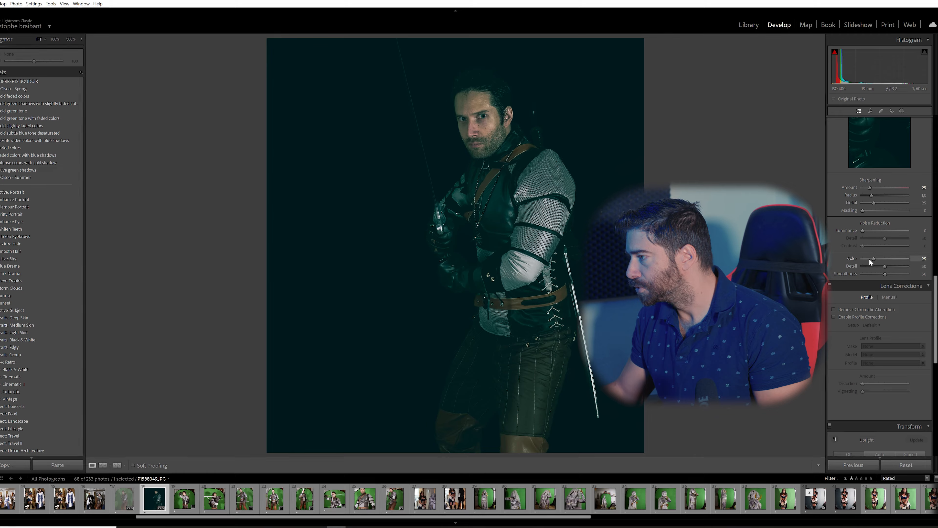
pyautogui.moveTo(937, 324); pyautogui.dragTo(936, 362)
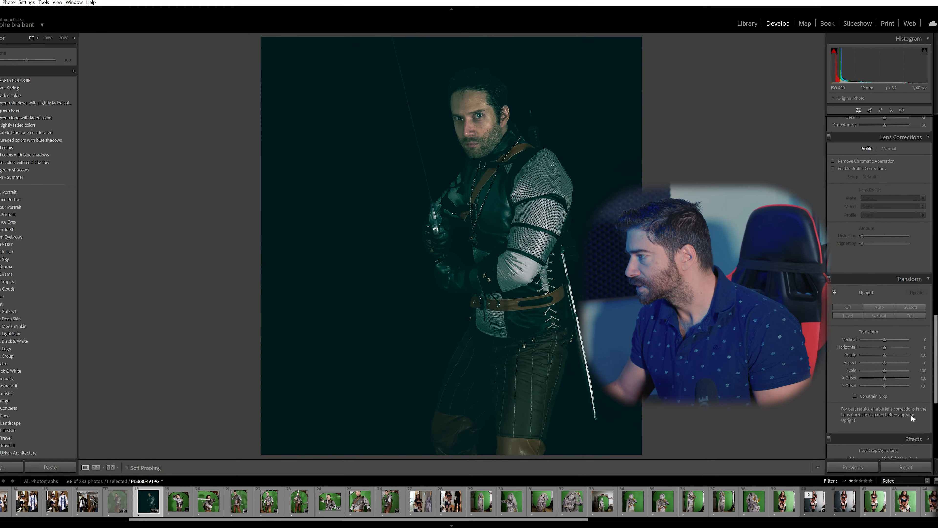
pyautogui.scroll(-5, 907, 403)
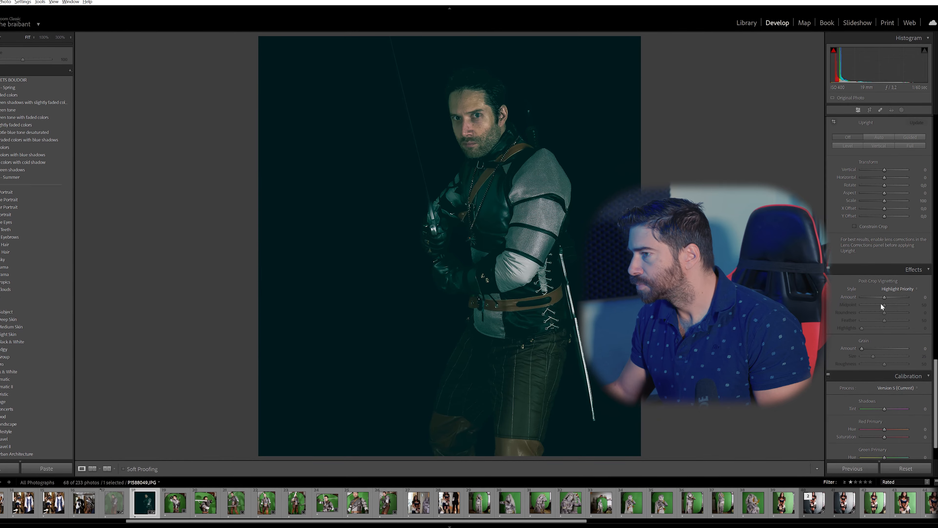
pyautogui.moveTo(884, 298)
pyautogui.mouseDown()
pyautogui.moveTo(848, 305)
pyautogui.moveTo(895, 308)
pyautogui.moveTo(871, 316)
pyautogui.moveTo(890, 314)
pyautogui.moveTo(884, 325)
pyautogui.moveTo(894, 324)
pyautogui.moveTo(874, 324)
pyautogui.moveTo(887, 324)
pyautogui.moveTo(872, 303)
pyautogui.mouseUp()
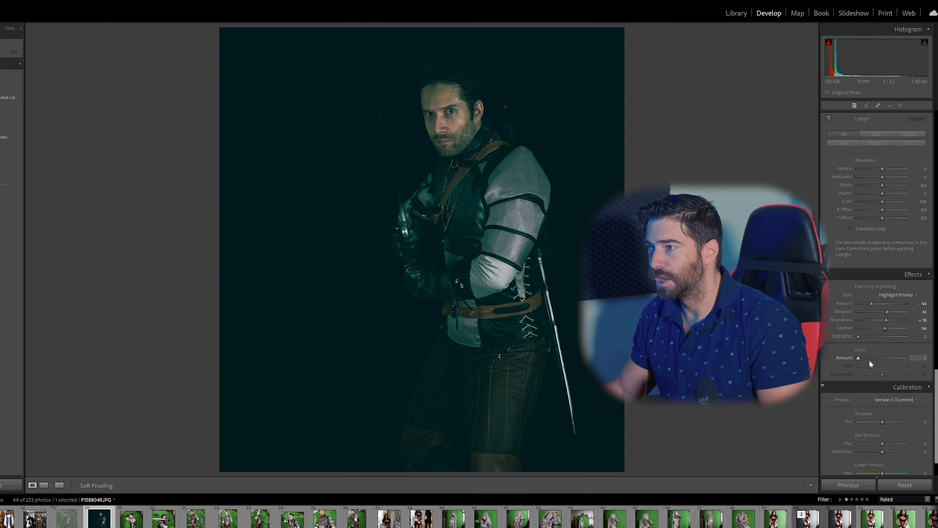
pyautogui.moveTo(859, 358)
pyautogui.mouseDown()
pyautogui.moveTo(878, 357)
pyautogui.moveTo(864, 358)
pyautogui.mouseUp()
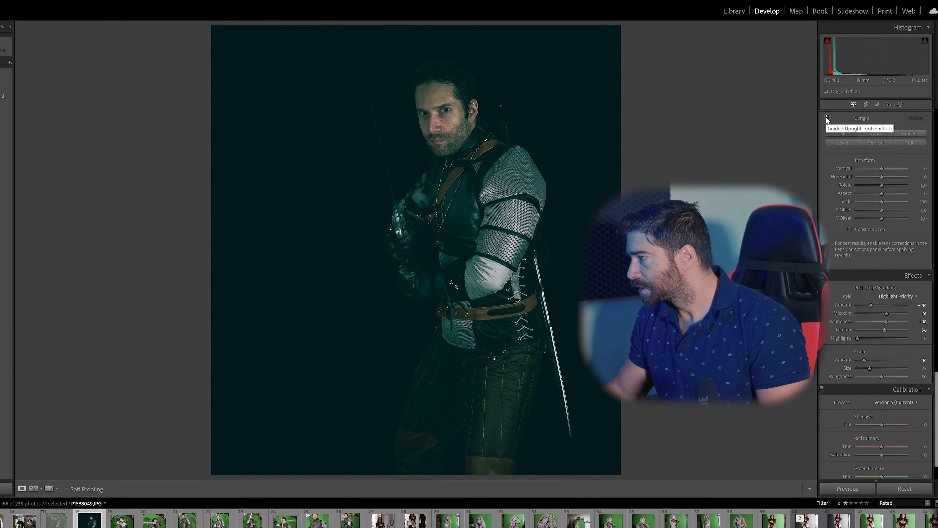
# Apply automatic Upright correction after comparing it with the uncorrected photo, and rotate the crop about 6 degrees to straighten the swordsman.
pyautogui.click(871, 134)
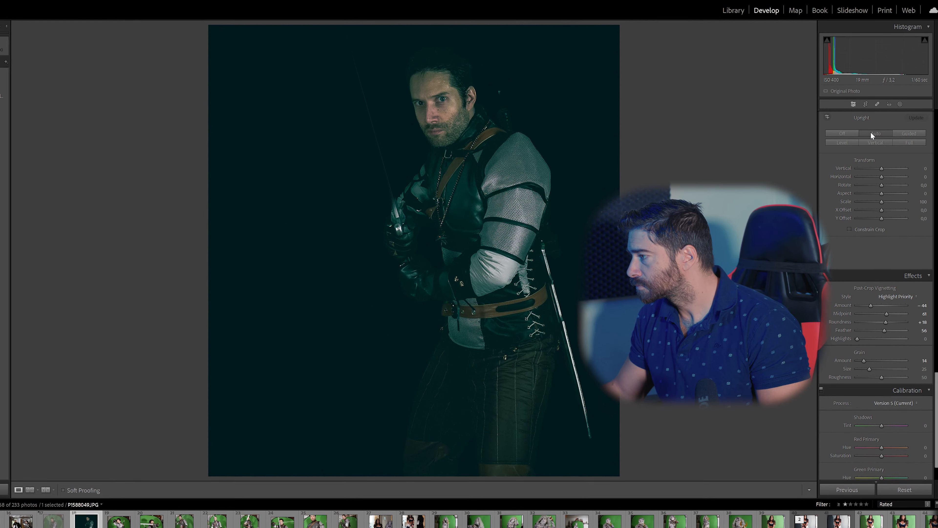
pyautogui.click(854, 134)
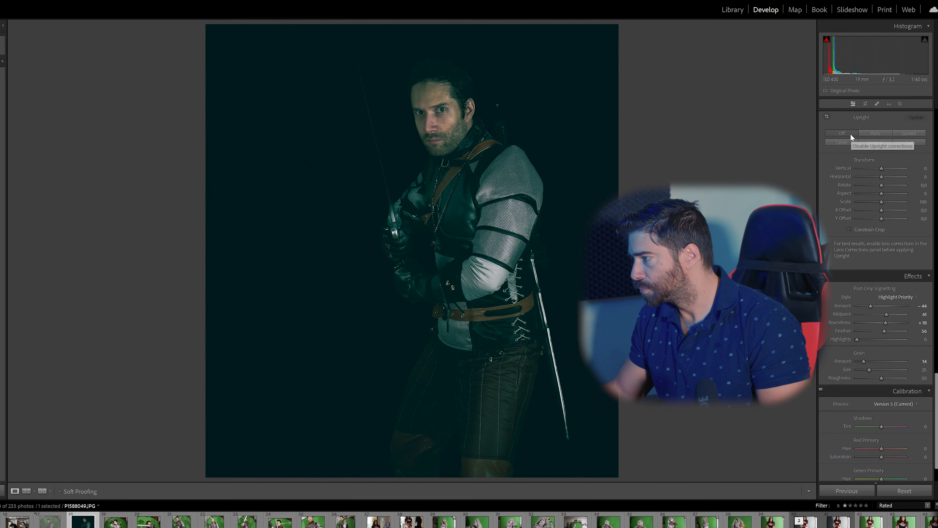
pyautogui.click(870, 135)
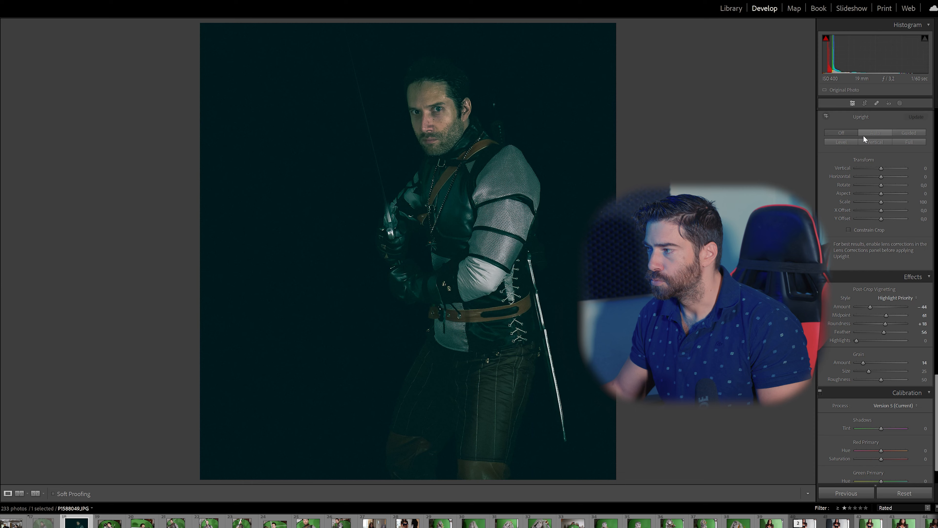
pyautogui.click(874, 133)
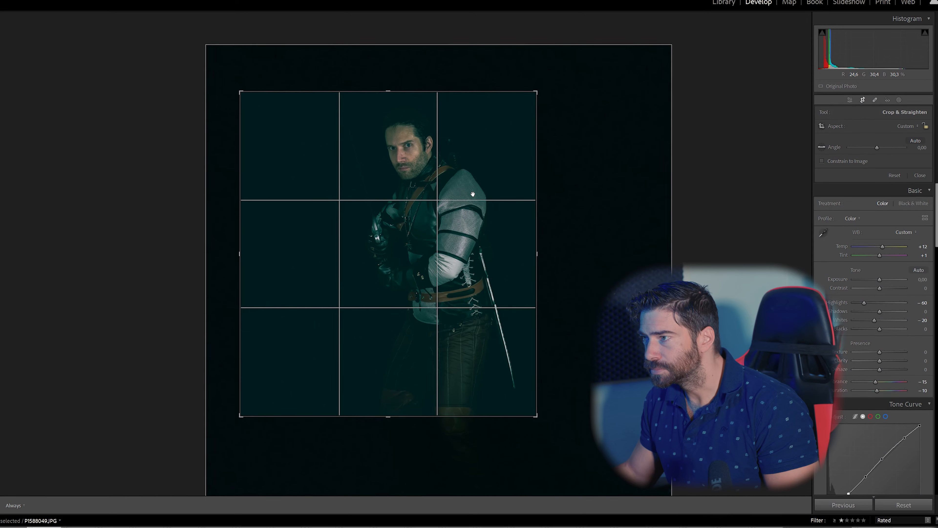
pyautogui.moveTo(531, 81); pyautogui.dragTo(548, 93)
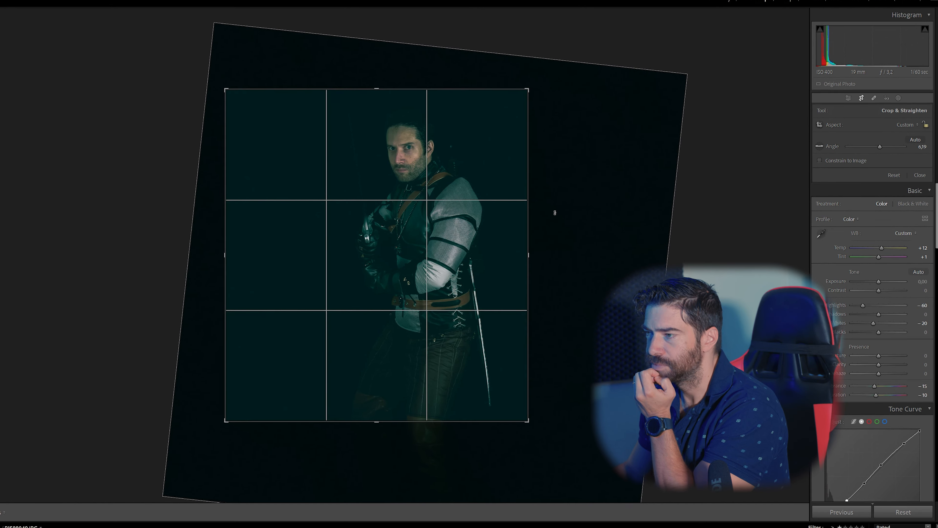
pyautogui.press('Return')
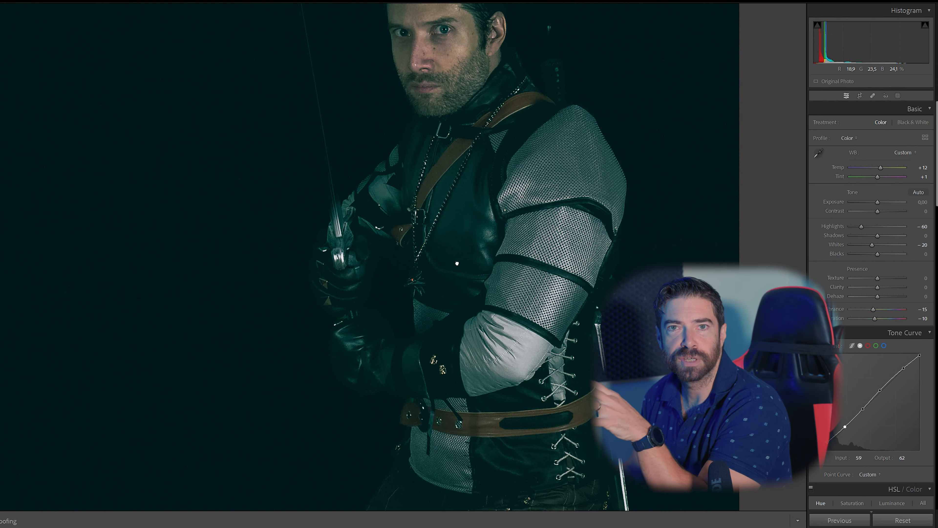
# Create a brush mask and paint it over the swordsman's bright sleeve, from the shoulder armour down to the white forearm cloth.
pyautogui.moveTo(457, 263); pyautogui.dragTo(468, 309)
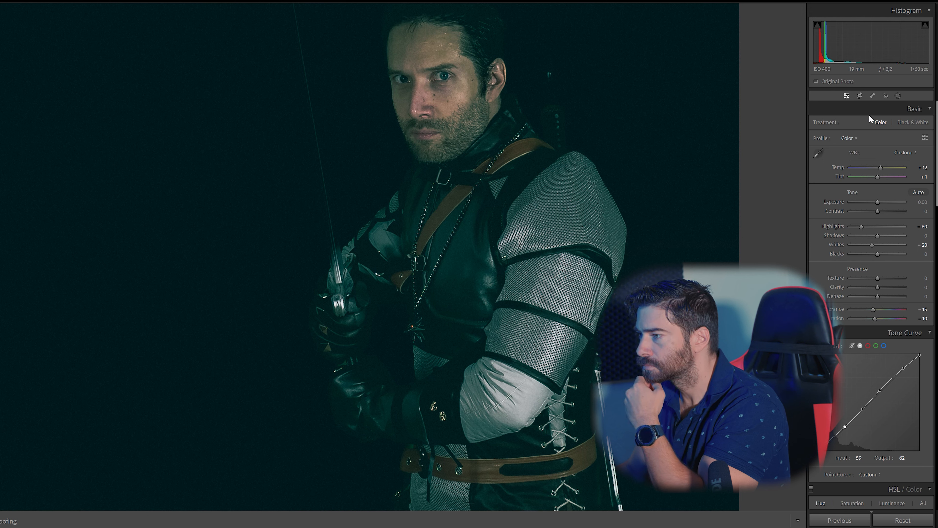
pyautogui.click(898, 95)
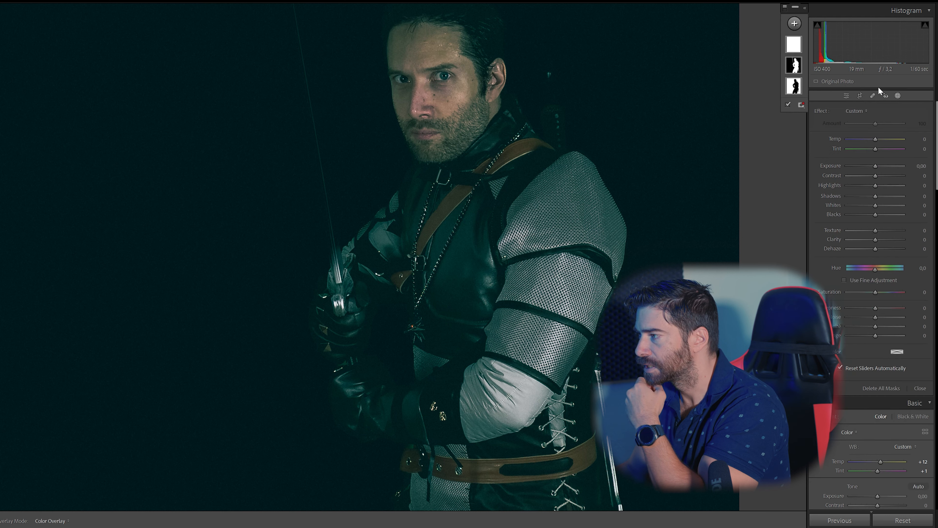
pyautogui.click(795, 24)
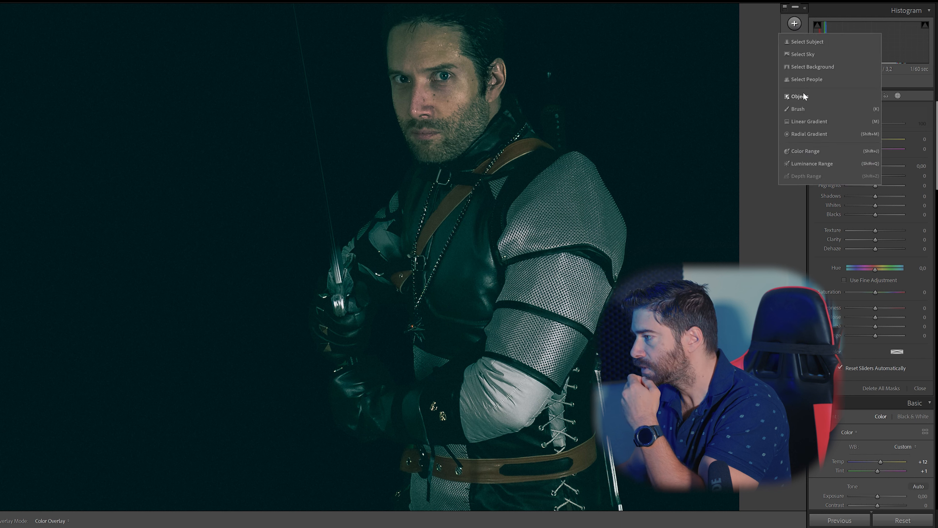
pyautogui.click(801, 108)
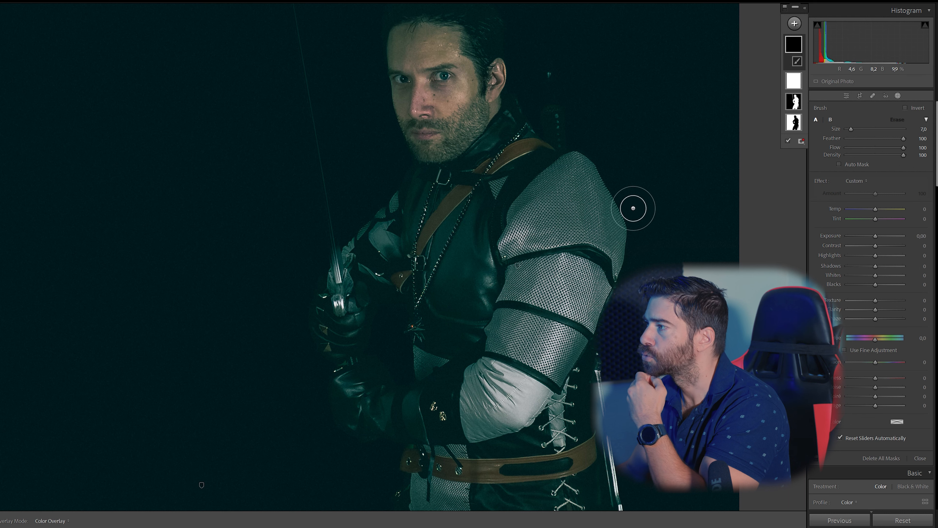
pyautogui.moveTo(592, 226)
pyautogui.mouseDown()
pyautogui.moveTo(515, 242)
pyautogui.moveTo(563, 189)
pyautogui.moveTo(576, 188)
pyautogui.moveTo(585, 238)
pyautogui.moveTo(570, 260)
pyautogui.moveTo(523, 273)
pyautogui.moveTo(591, 305)
pyautogui.mouseUp()
pyautogui.moveTo(508, 299)
pyautogui.mouseDown()
pyautogui.moveTo(502, 342)
pyautogui.moveTo(562, 335)
pyautogui.mouseUp()
pyautogui.moveTo(497, 373)
pyautogui.mouseDown()
pyautogui.moveTo(493, 413)
pyautogui.moveTo(519, 383)
pyautogui.mouseUp()
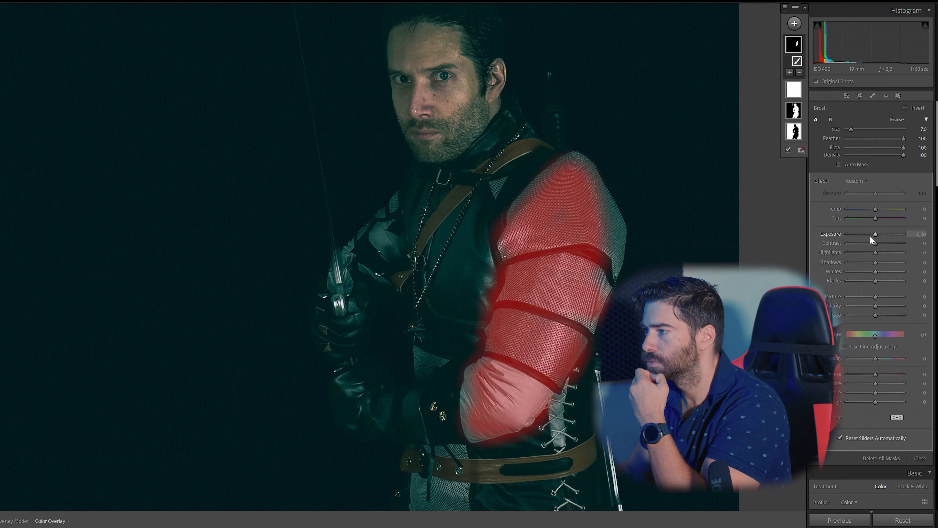
# Darken the sleeve mask with exposure -0.20 and highlights -54.
pyautogui.moveTo(874, 234); pyautogui.dragTo(871, 253)
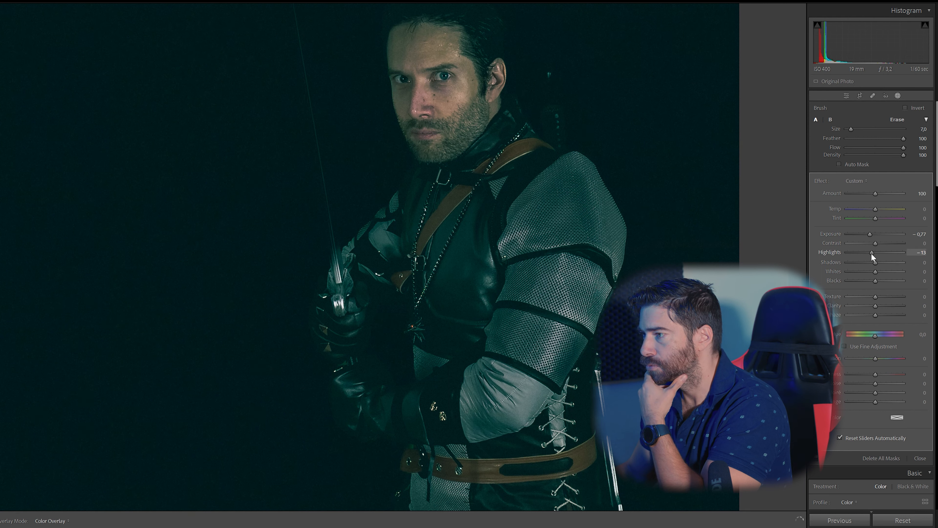
pyautogui.moveTo(883, 261); pyautogui.dragTo(865, 266)
pyautogui.moveTo(870, 234); pyautogui.dragTo(860, 255)
pyautogui.click(865, 252)
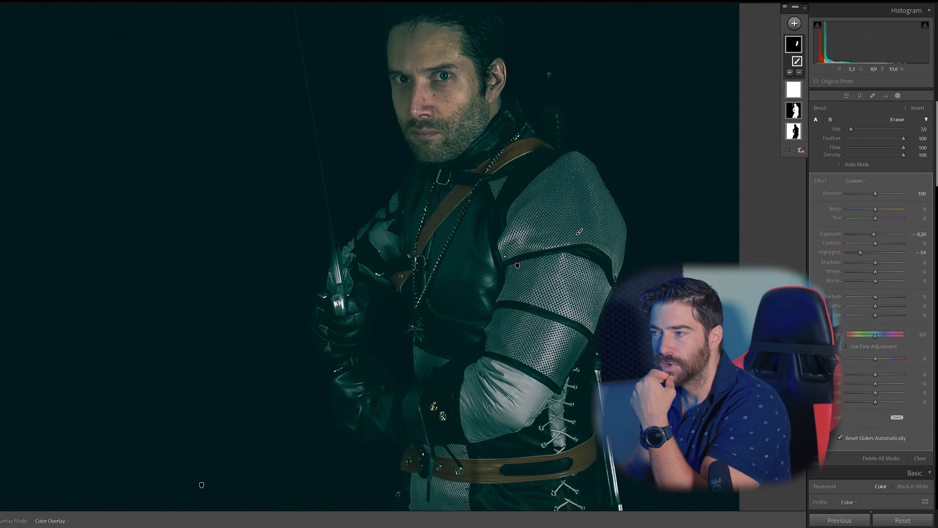
# Refine the sleeve mask to highlights -33, shadows 7 and whites -46, and finish editing it with the whole photo in view.
pyautogui.moveTo(874, 263); pyautogui.dragTo(867, 261)
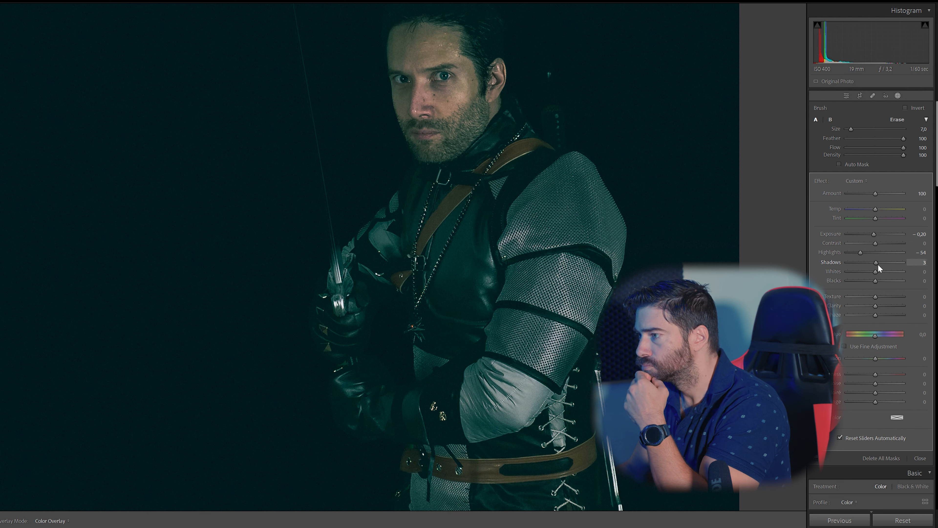
pyautogui.moveTo(888, 265); pyautogui.dragTo(868, 268)
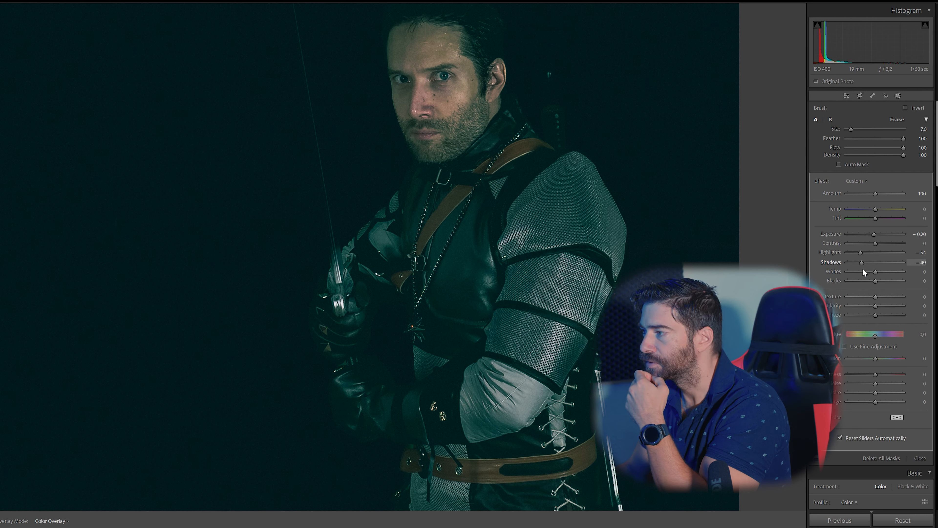
pyautogui.moveTo(874, 273); pyautogui.dragTo(869, 274)
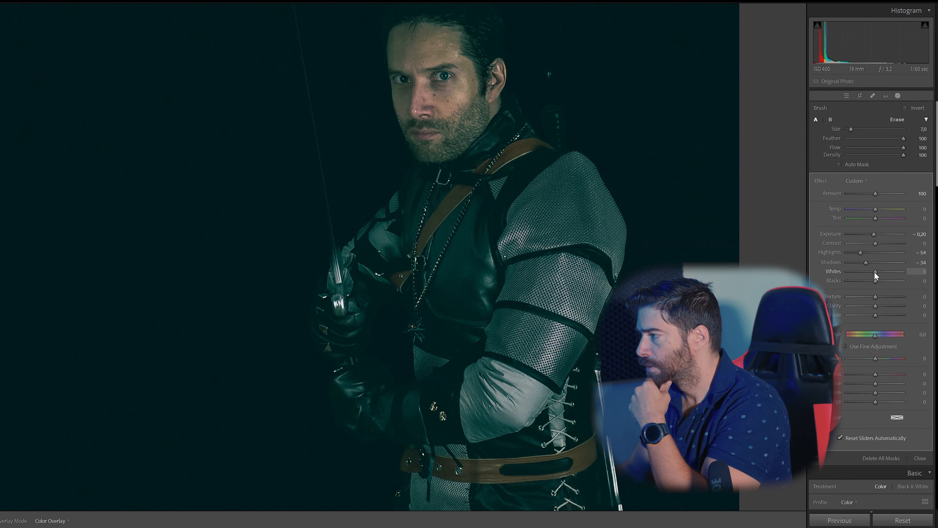
pyautogui.moveTo(861, 252); pyautogui.dragTo(857, 252)
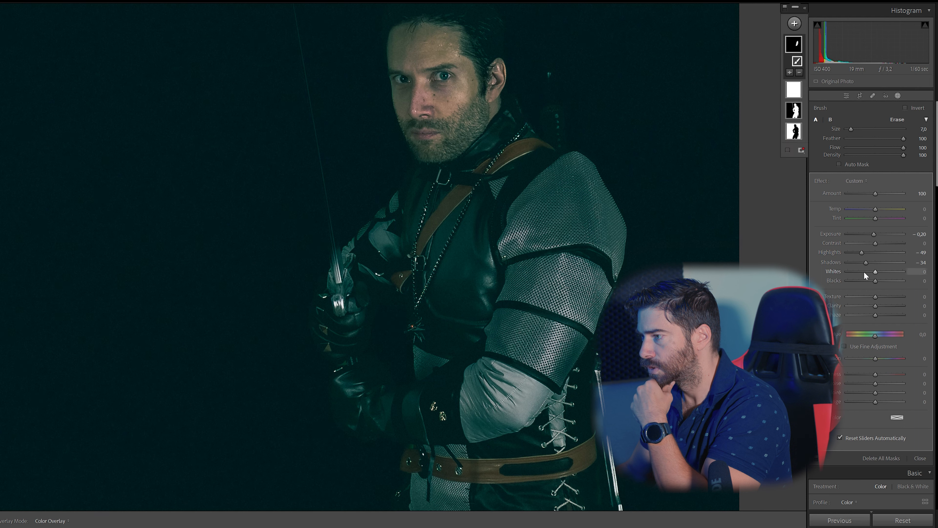
pyautogui.moveTo(864, 252)
pyautogui.mouseDown()
pyautogui.moveTo(901, 256)
pyautogui.moveTo(855, 259)
pyautogui.moveTo(904, 263)
pyautogui.moveTo(870, 264)
pyautogui.mouseUp()
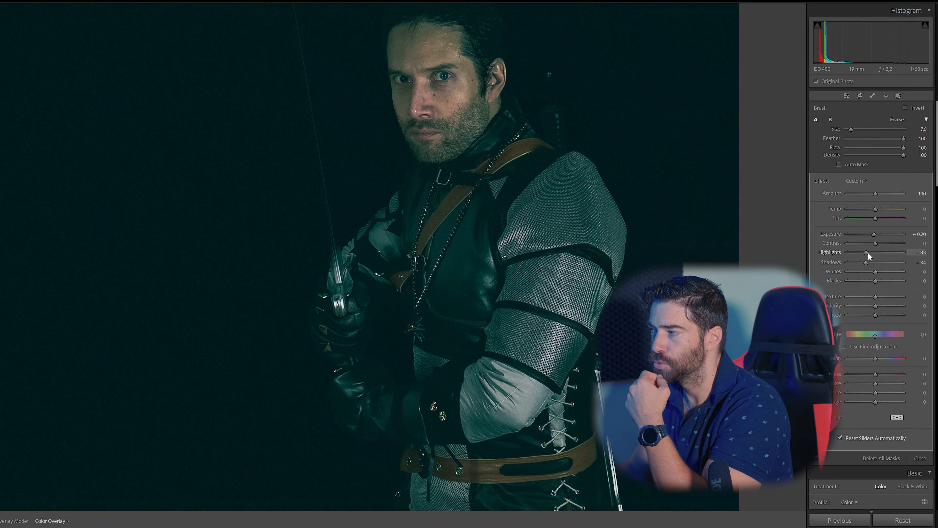
pyautogui.moveTo(867, 261); pyautogui.dragTo(874, 262)
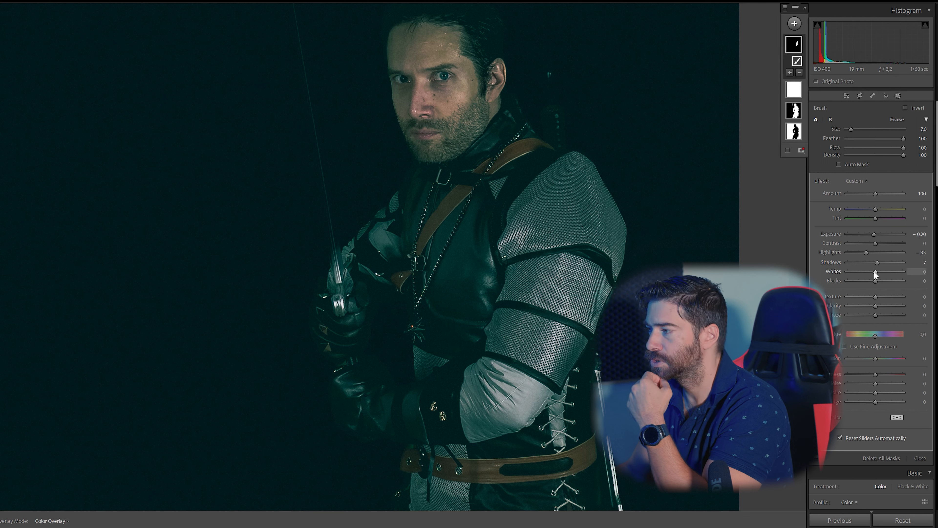
pyautogui.moveTo(875, 272)
pyautogui.mouseDown()
pyautogui.moveTo(853, 271)
pyautogui.moveTo(893, 272)
pyautogui.moveTo(860, 274)
pyautogui.mouseUp()
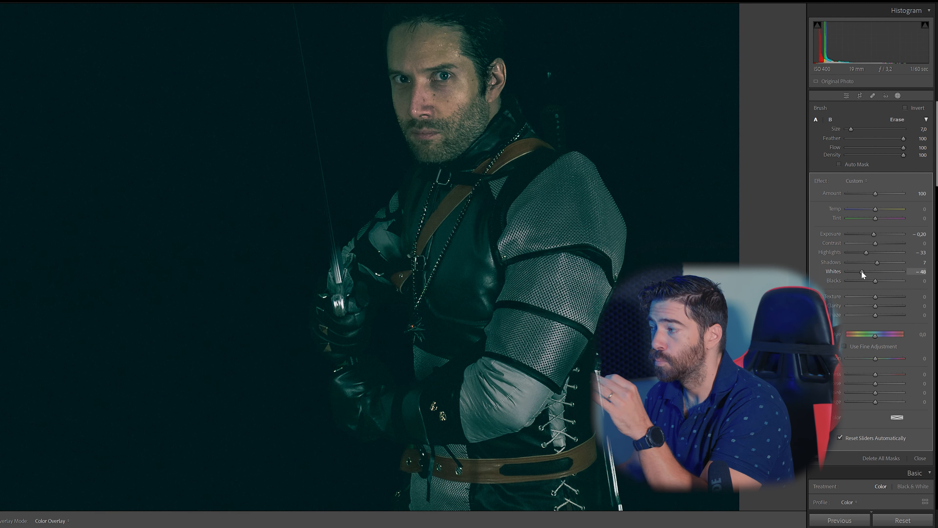
pyautogui.moveTo(867, 271); pyautogui.dragTo(862, 274)
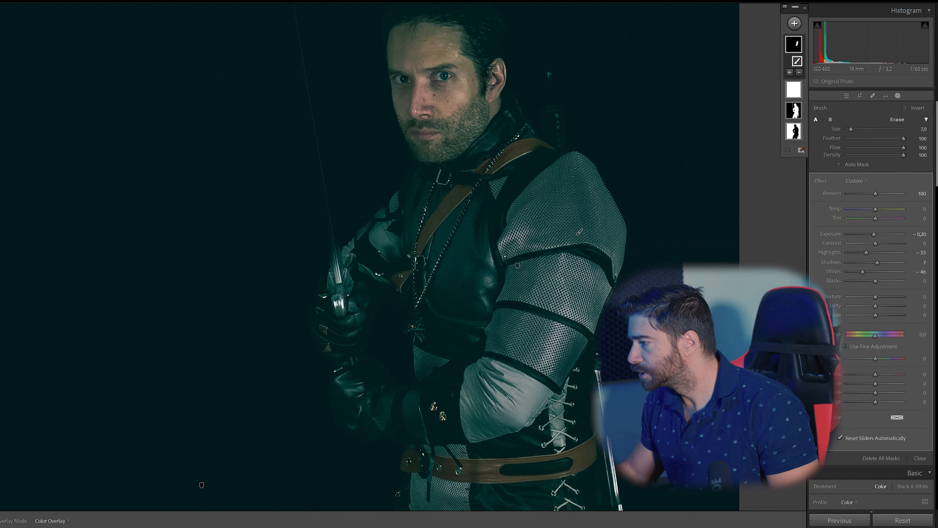
pyautogui.press('z')
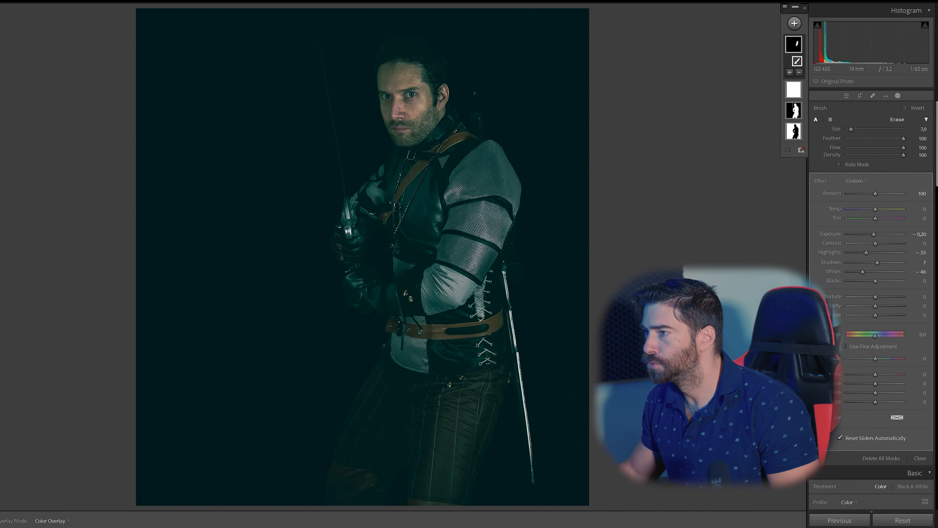
pyautogui.press('Escape')
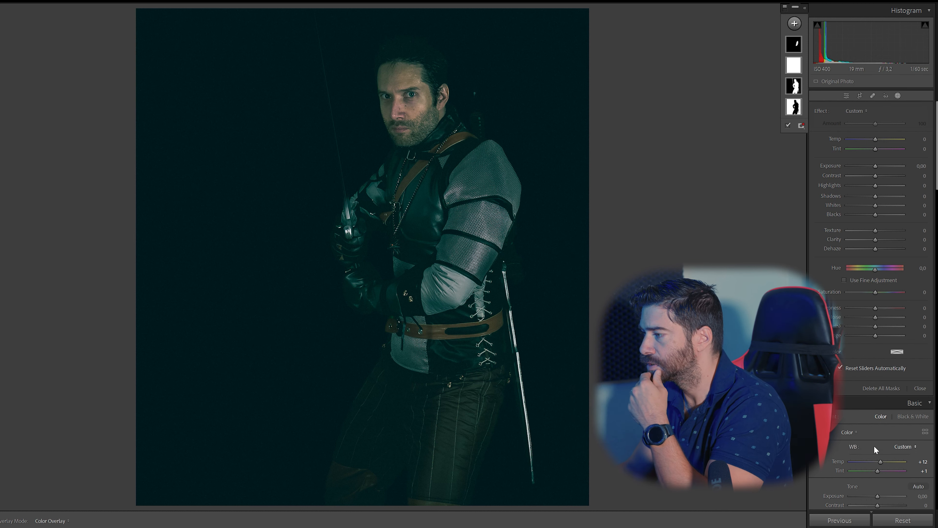
pyautogui.click(880, 434)
pyautogui.click(874, 442)
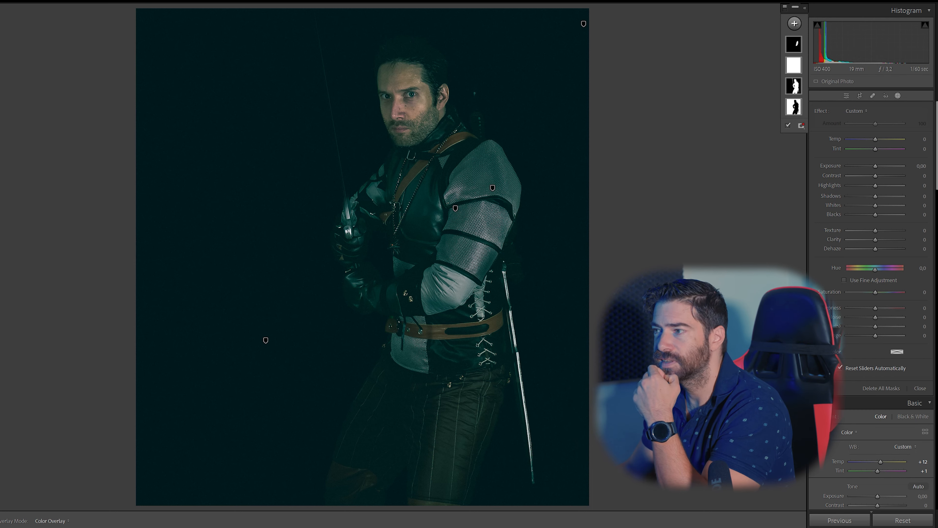
# Paint a new brush mask over the chest pendant with the red stone and raise its exposure to 2.34.
pyautogui.click(544, 194)
pyautogui.moveTo(218, 294); pyautogui.dragTo(763, 280)
pyautogui.moveTo(358, 413); pyautogui.dragTo(366, 171)
pyautogui.click(794, 23)
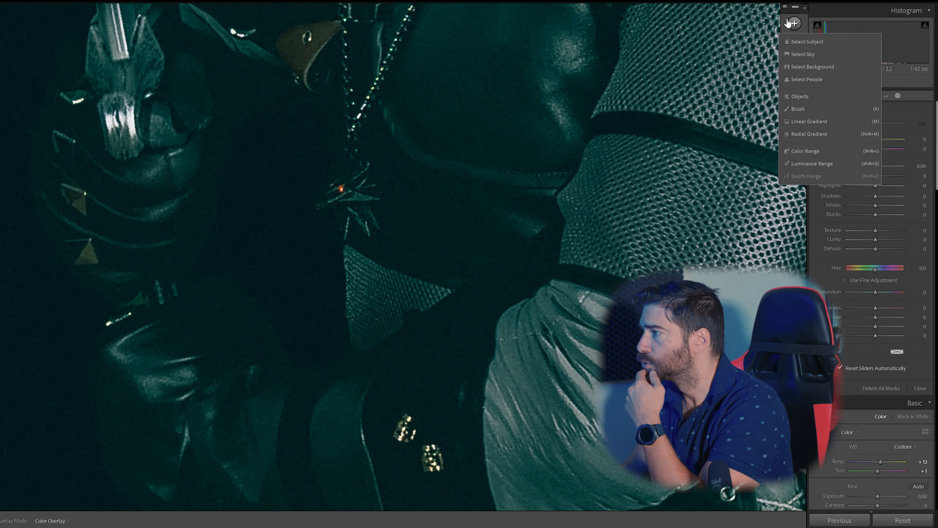
pyautogui.click(798, 109)
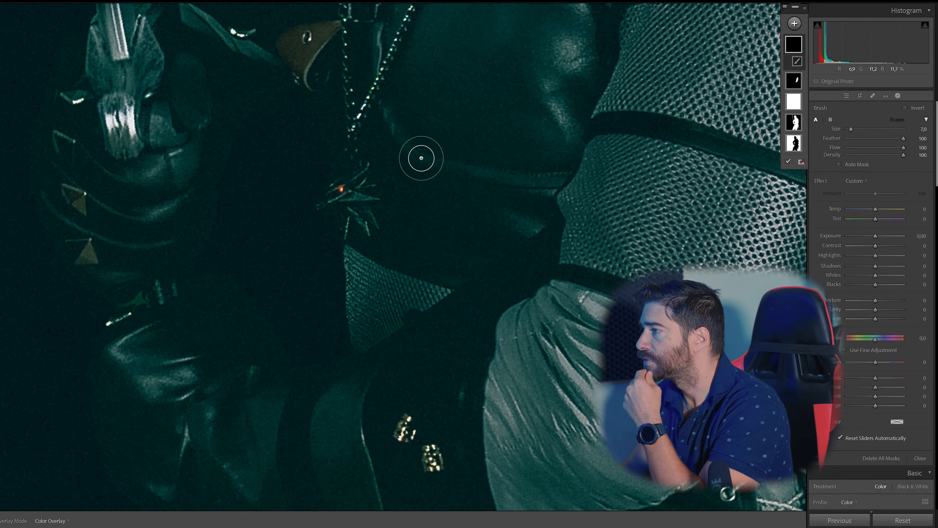
pyautogui.click(344, 191)
pyautogui.moveTo(879, 227); pyautogui.dragTo(893, 226)
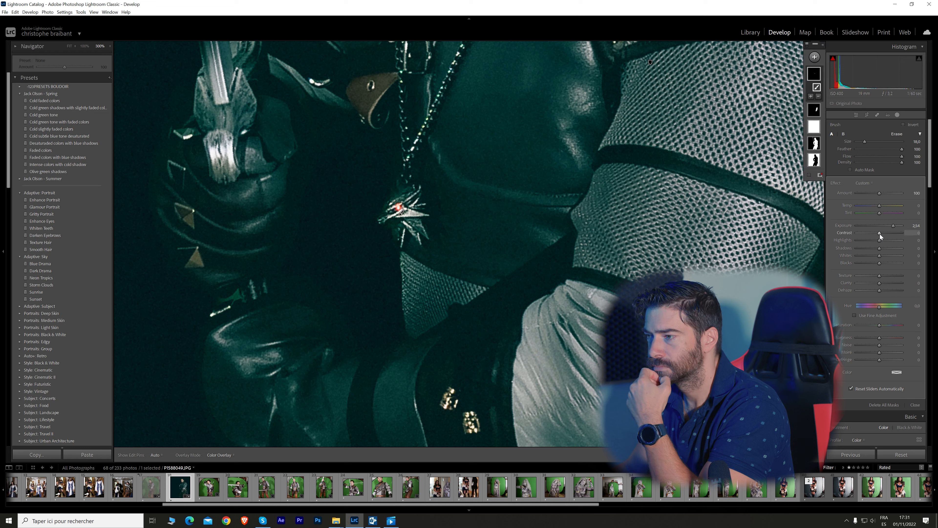
# Refine the pendant mask to exposure 2.76, contrast 7, highlights 28, shadows 19, texture 22 and clarity 27.
pyautogui.moveTo(879, 233); pyautogui.dragTo(880, 235)
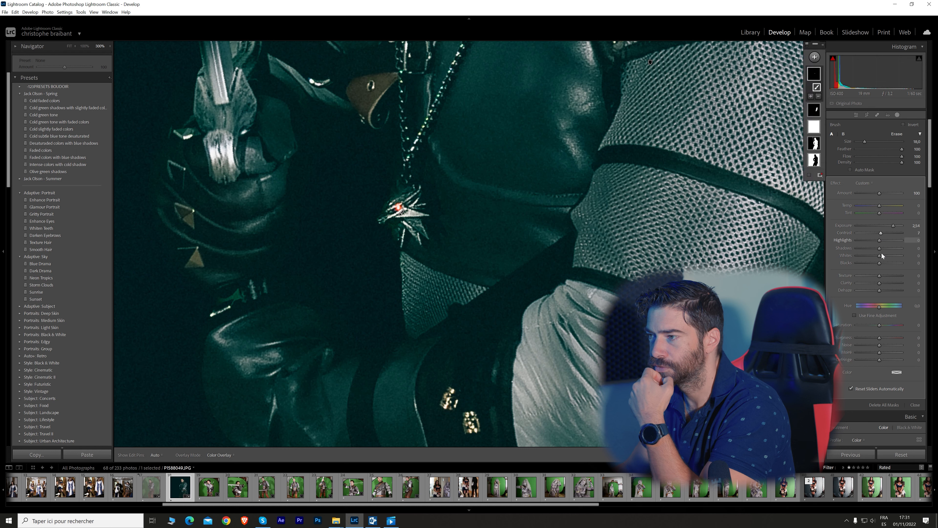
pyautogui.moveTo(880, 283); pyautogui.dragTo(905, 285)
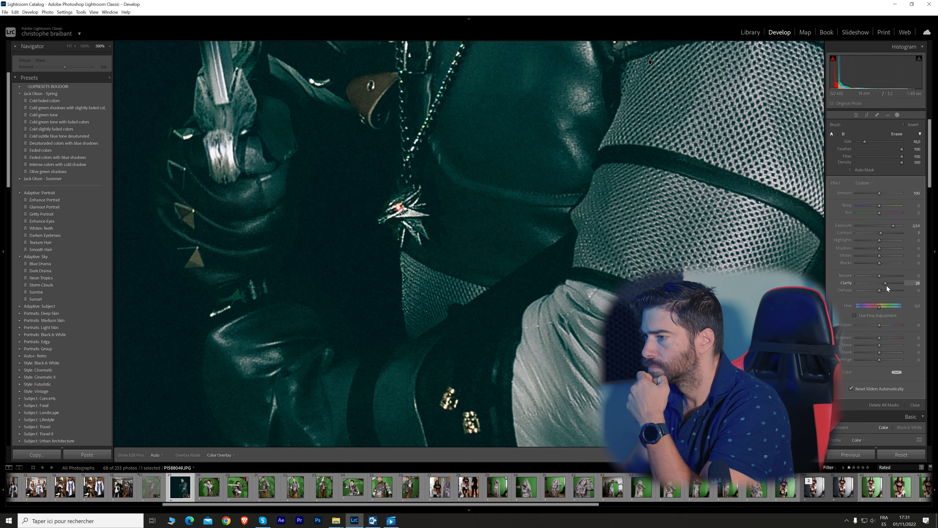
pyautogui.moveTo(880, 276); pyautogui.dragTo(889, 275)
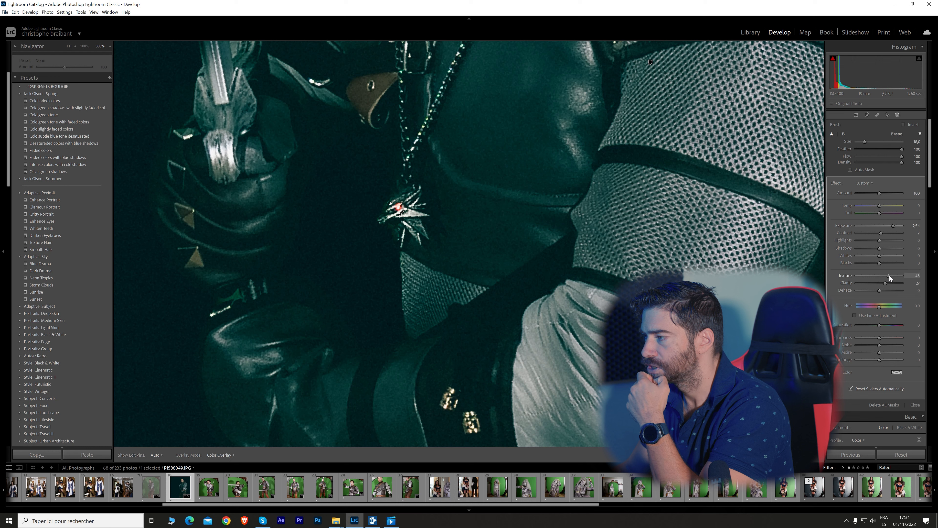
pyautogui.moveTo(893, 224); pyautogui.dragTo(878, 257)
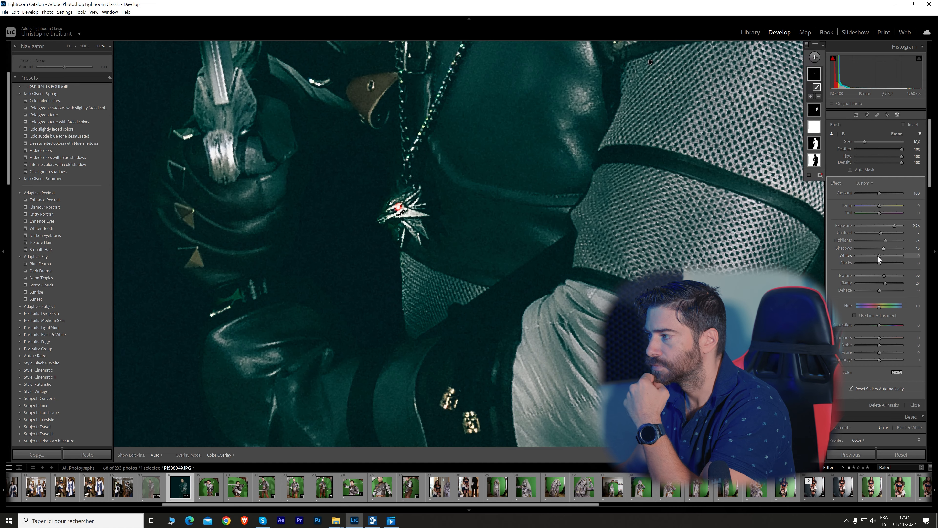
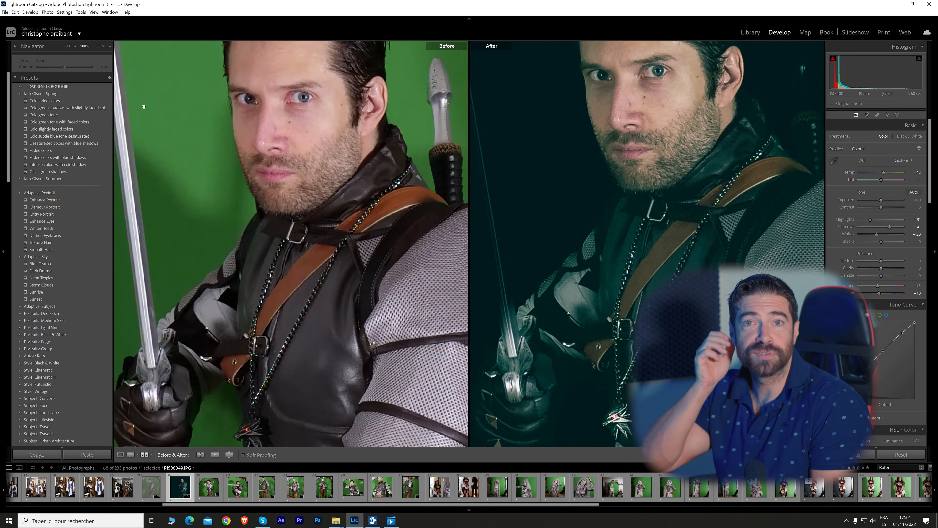
# Compare the before and after versions of the swordsman portrait side by side, both close up and with the whole photo in view.
pyautogui.moveTo(330, 303); pyautogui.dragTo(342, 254)
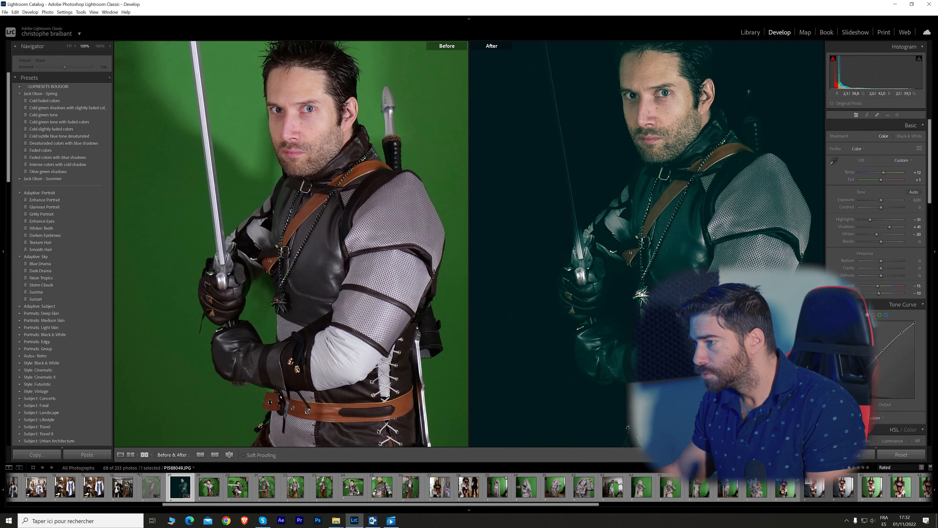
pyautogui.moveTo(311, 308); pyautogui.dragTo(290, 335)
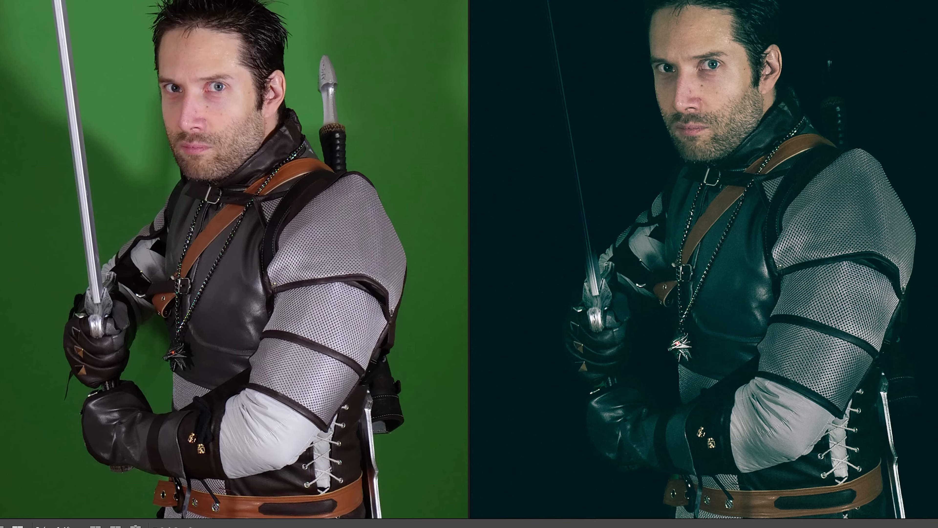
pyautogui.click(1, 49)
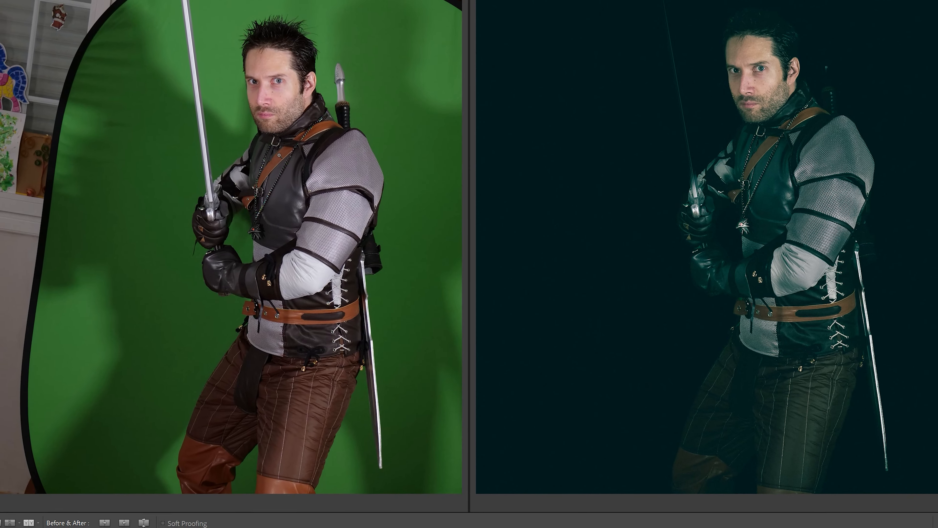
pyautogui.click(284, 179)
pyautogui.click(287, 181)
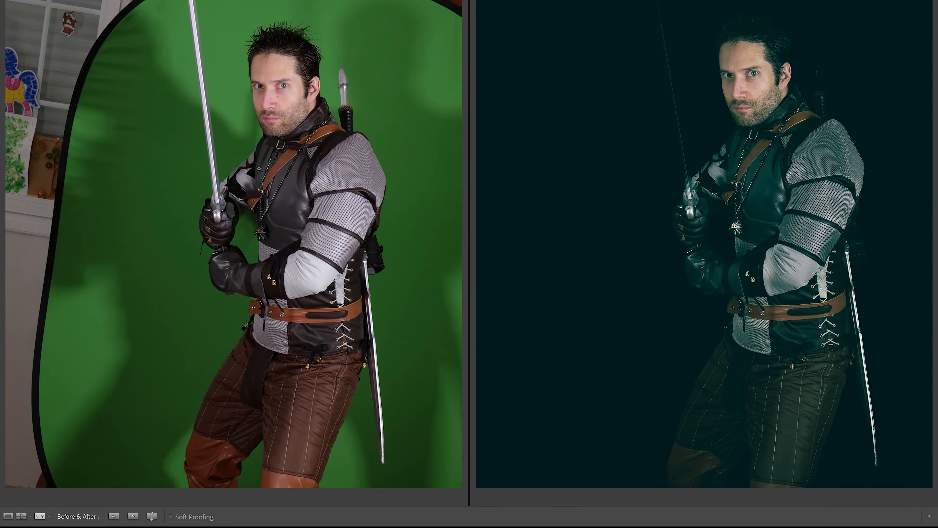
pyautogui.click(329, 168)
pyautogui.click(291, 174)
pyautogui.moveTo(291, 174); pyautogui.dragTo(341, 226)
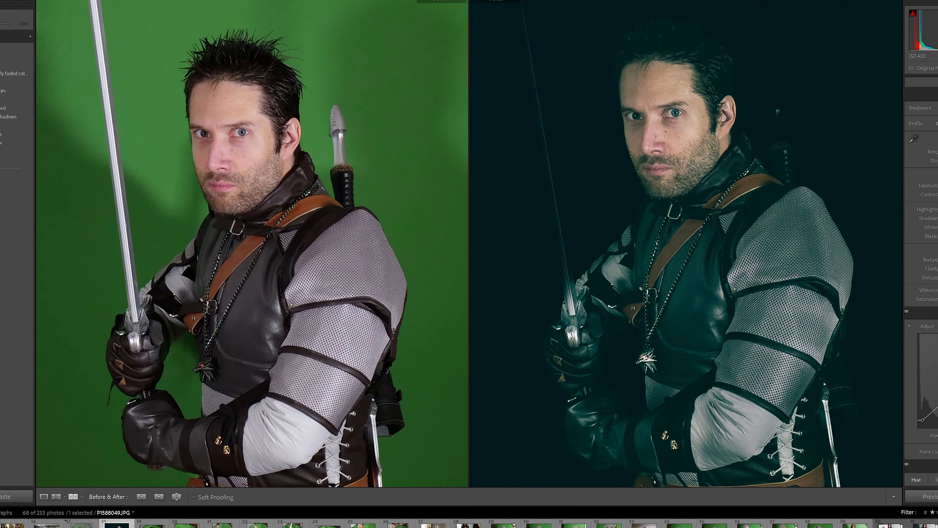
pyautogui.click(321, 194)
pyautogui.click(325, 194)
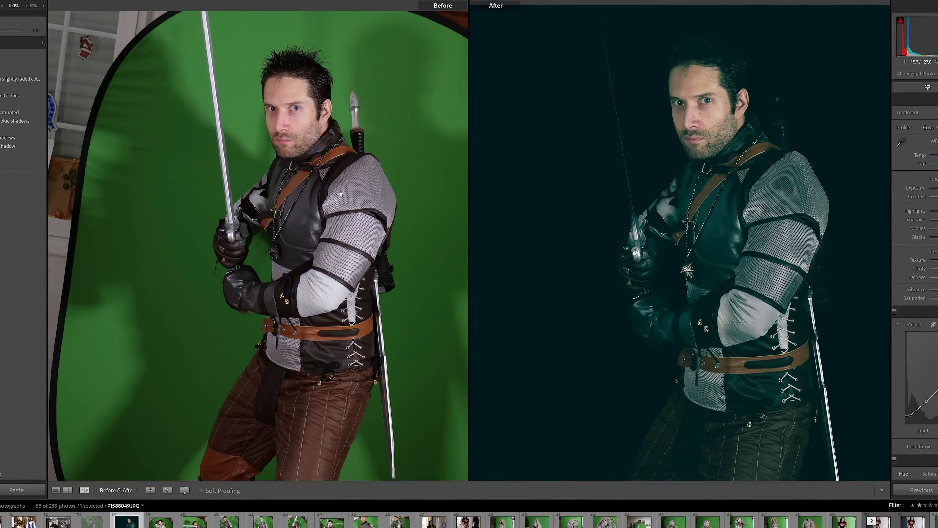
pyautogui.click(358, 201)
pyautogui.click(380, 207)
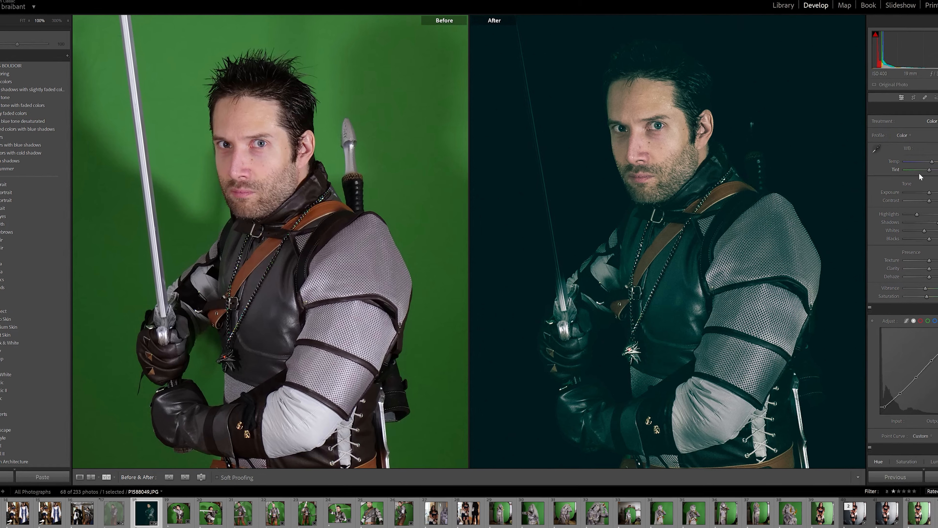
# Set the photo's overall highlights to -68 and shadows to +79, check the comparison at both zoom levels, and return to the single-photo view.
pyautogui.moveTo(910, 216); pyautogui.dragTo(871, 219)
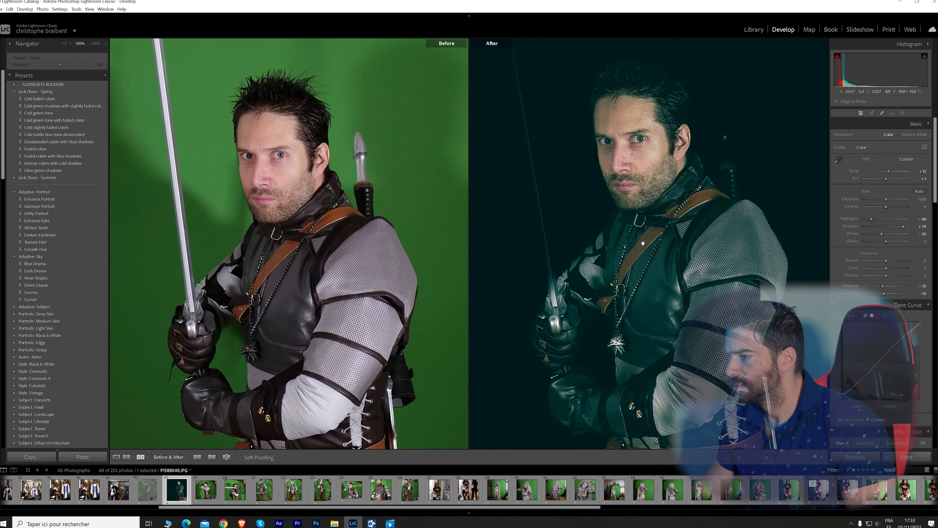
pyautogui.click(643, 243)
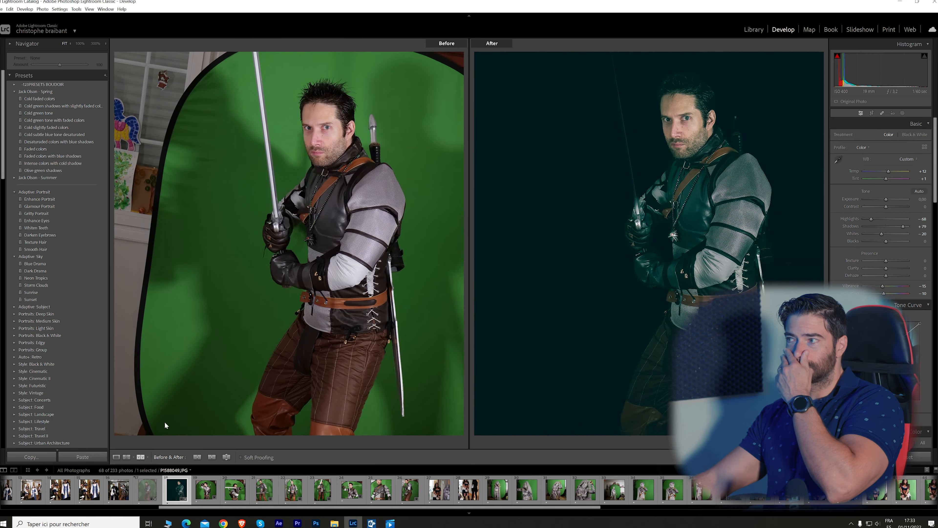
pyautogui.click(785, 158)
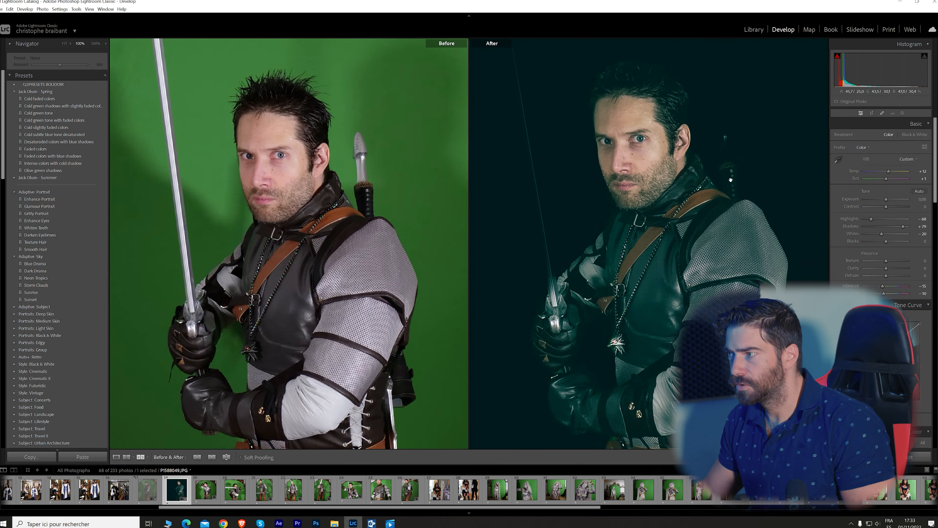
pyautogui.click(667, 245)
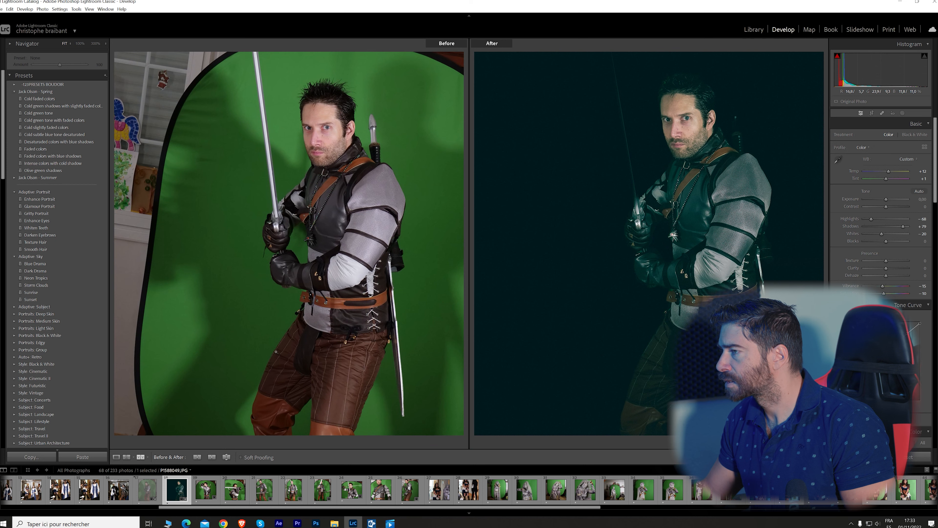
pyautogui.click(116, 457)
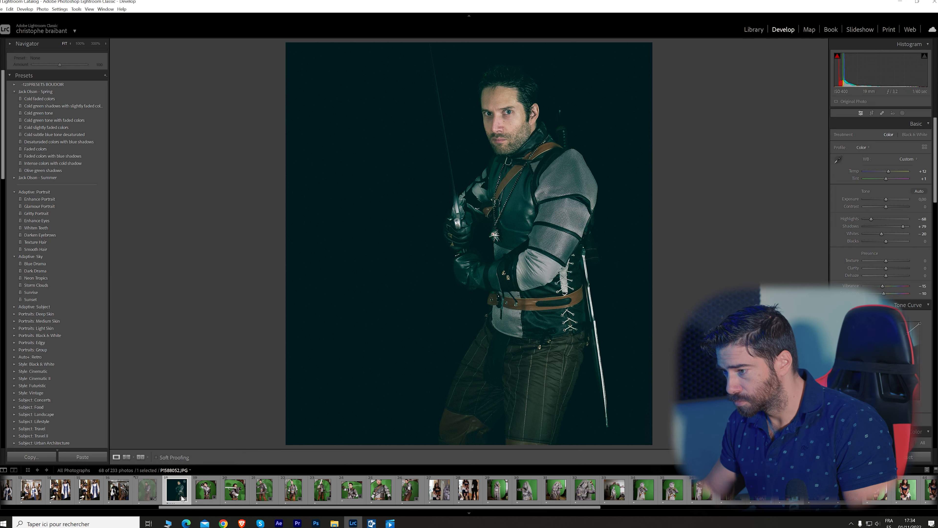
# Compare the edited portrait with the unedited shot before it, and look through the green-screen shots that follow it.
pyautogui.click(147, 496)
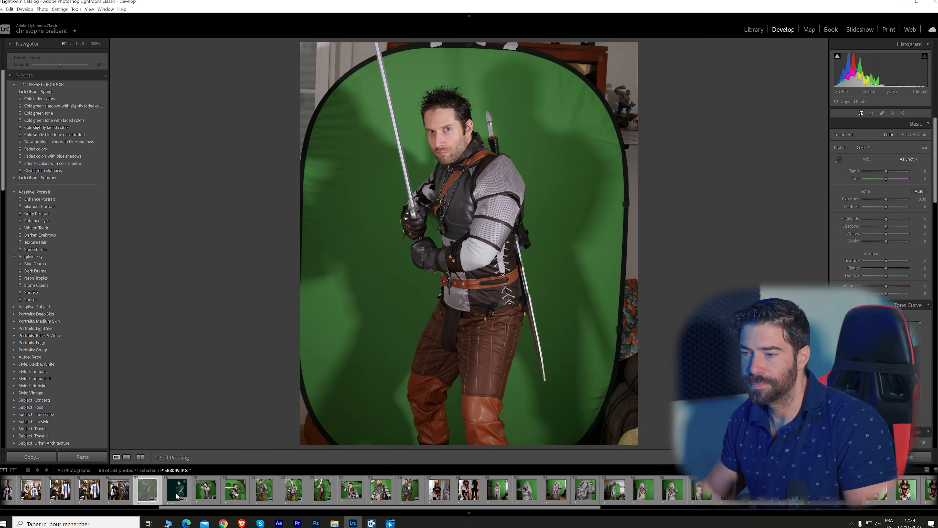
pyautogui.click(177, 490)
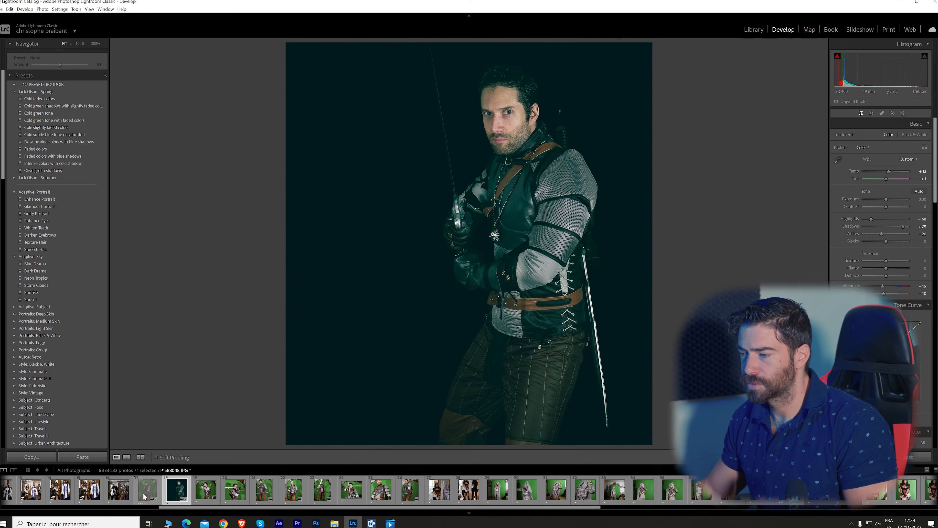
pyautogui.click(144, 497)
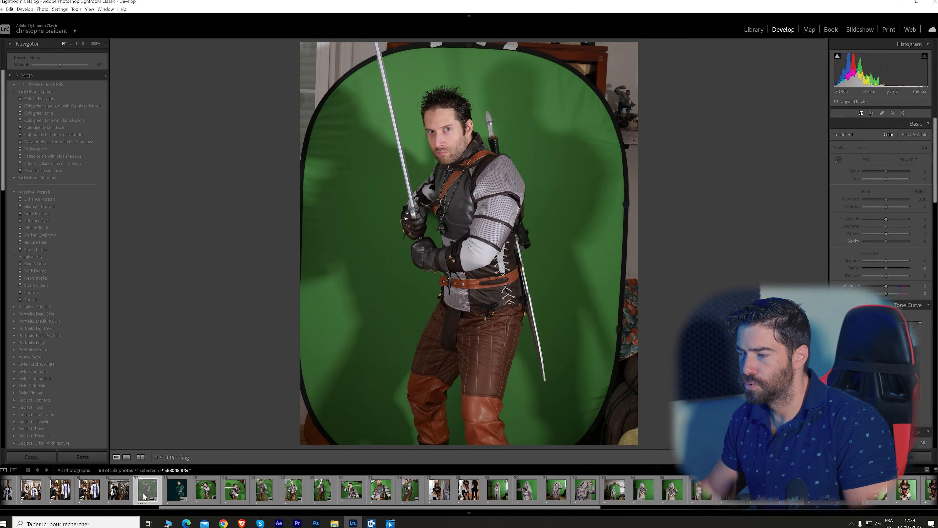
pyautogui.click(175, 493)
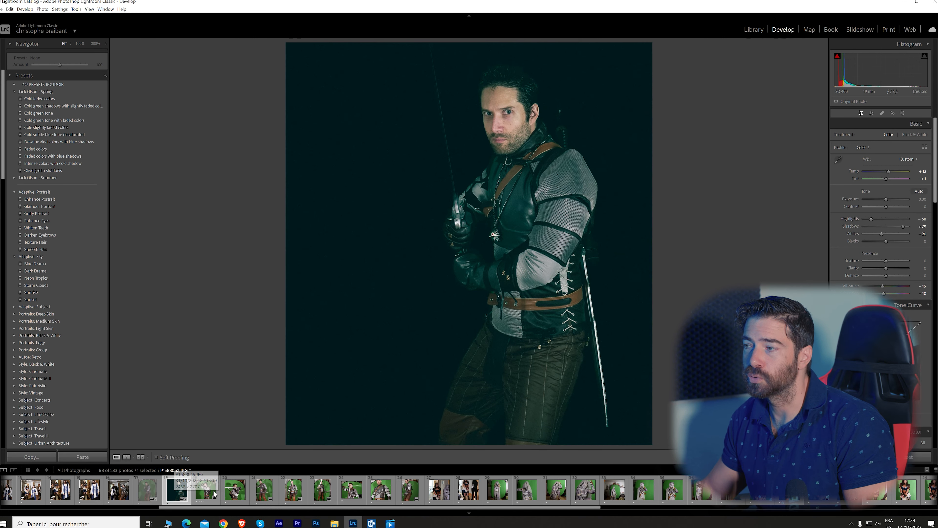
pyautogui.click(289, 492)
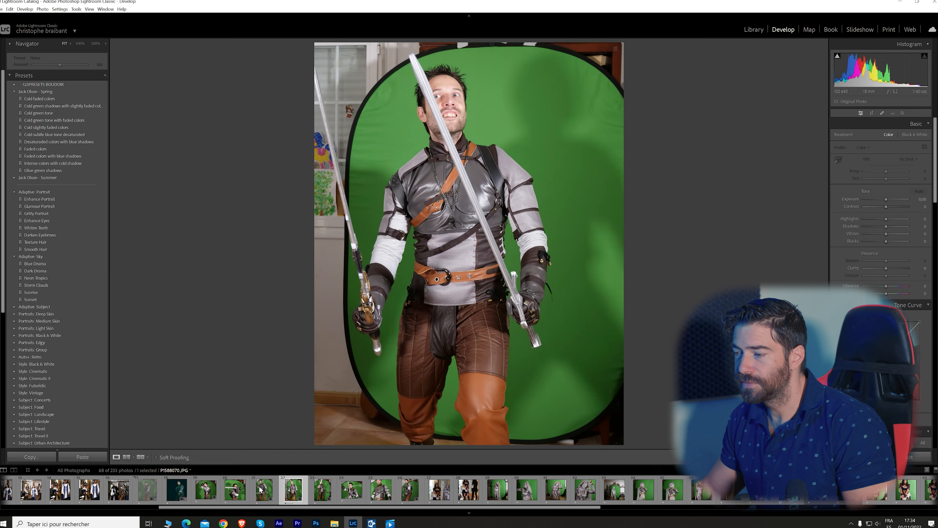
pyautogui.click(265, 492)
pyautogui.click(239, 492)
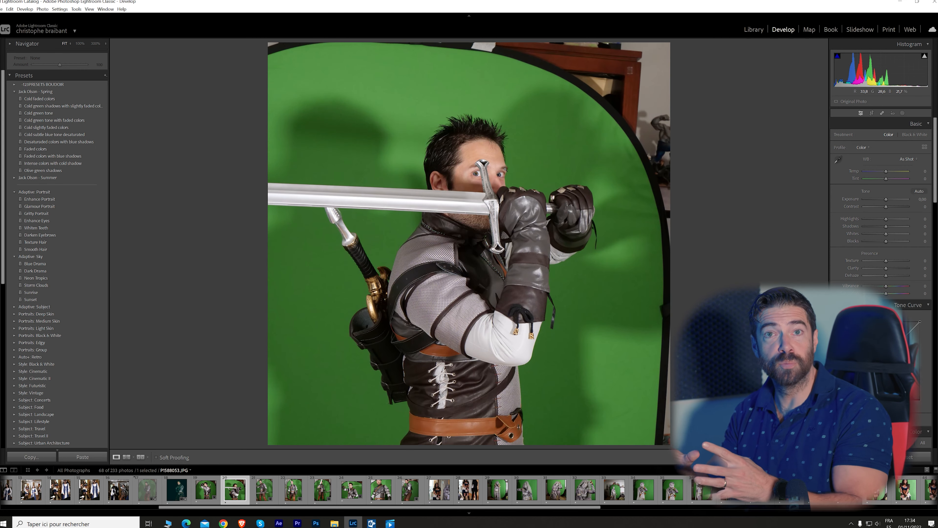
pyautogui.click(206, 490)
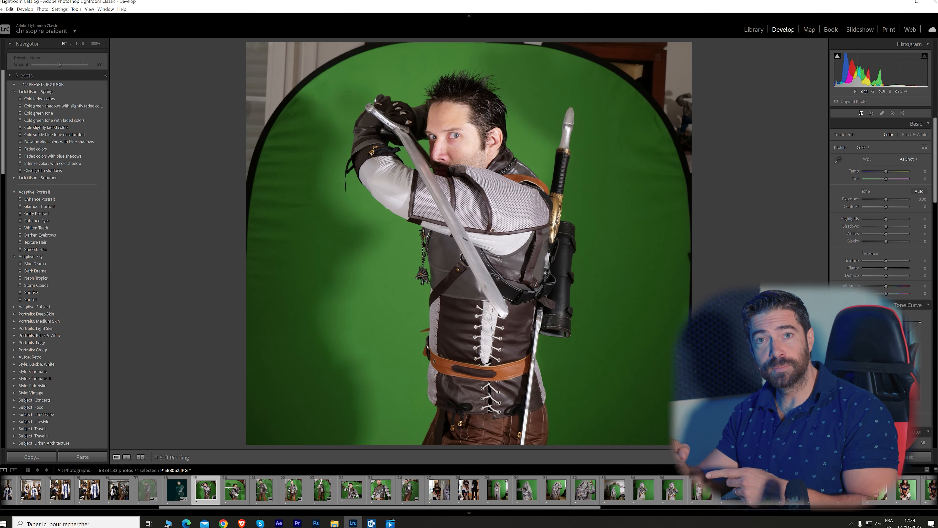
pyautogui.press('Left')
pyautogui.press('Right')
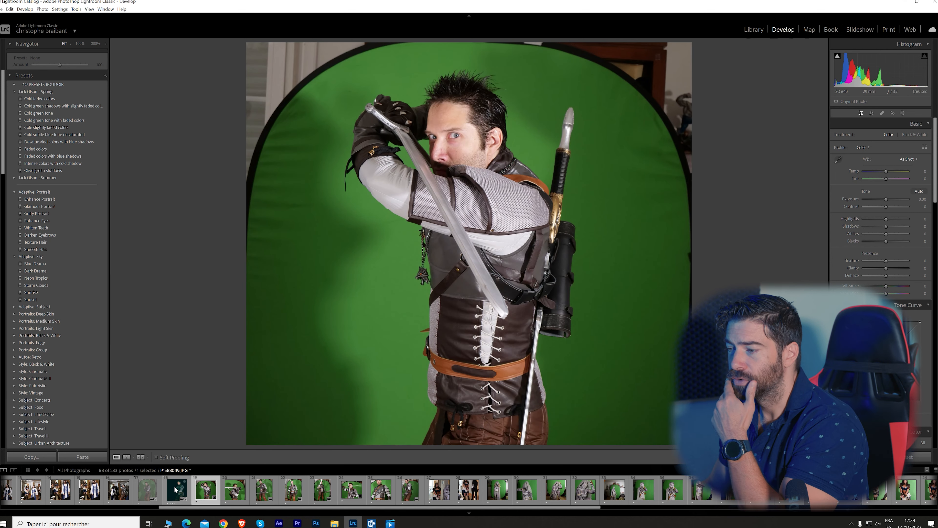
# Copy all develop settings of the edited portrait, including masks and crop, and paste them onto the next green-screen shot, P1588052.JPG.
pyautogui.click(175, 490)
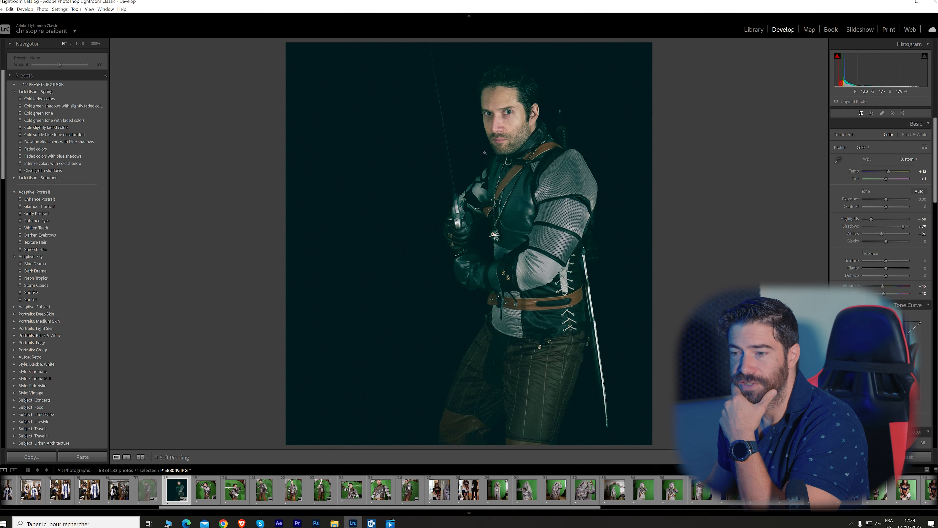
pyautogui.click(30, 457)
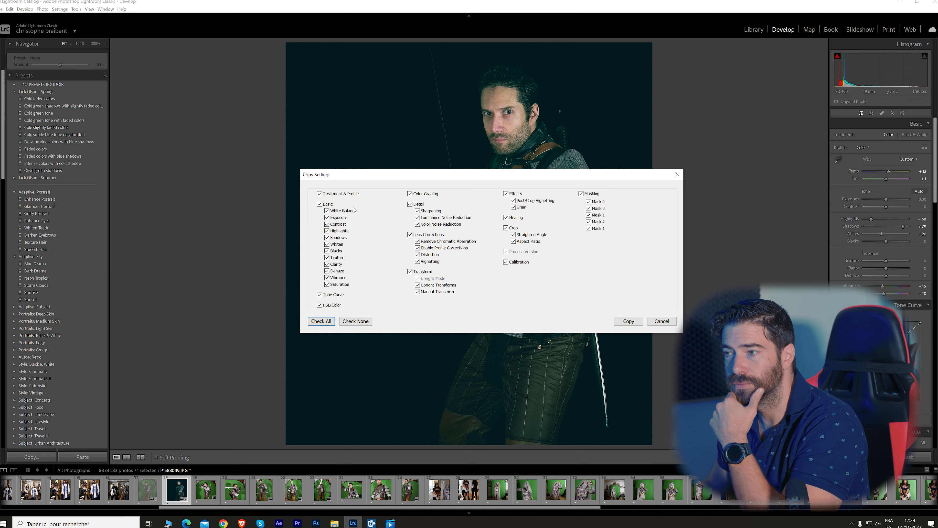
pyautogui.click(629, 322)
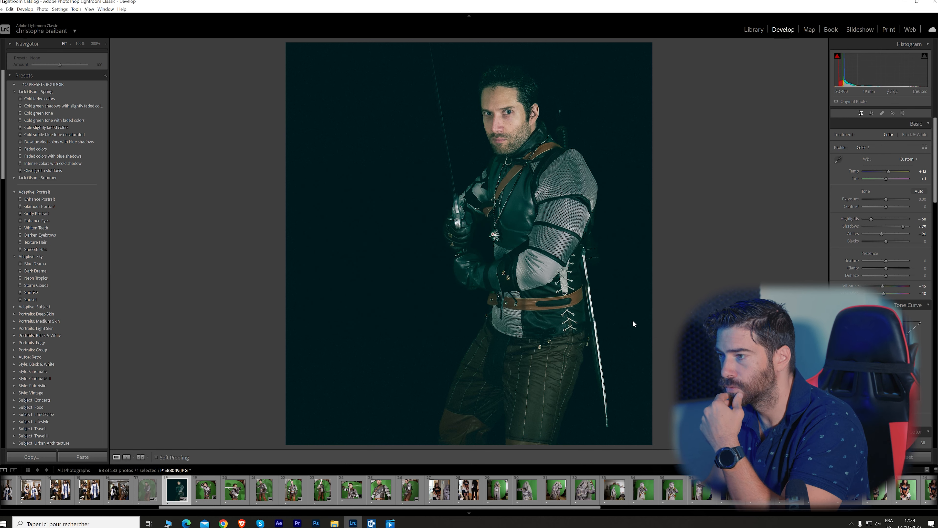
pyautogui.click(208, 491)
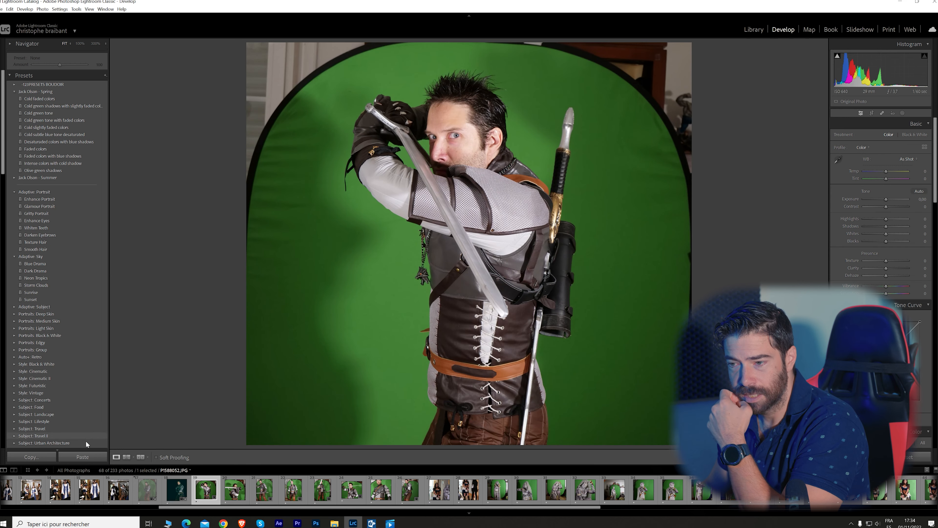
pyautogui.click(82, 458)
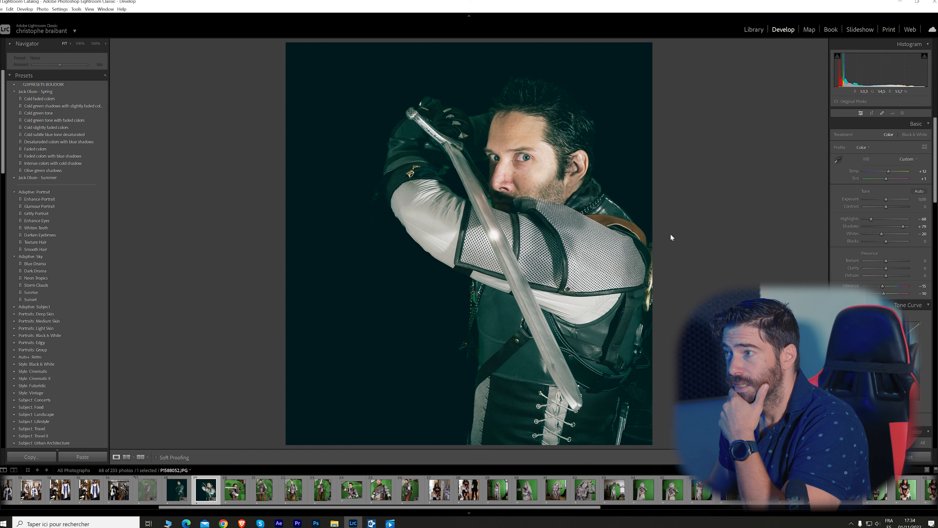
# Recrop the photo to take in the weapon on the man's back and his belt, straightening the angle to 3.21.
pyautogui.click(873, 113)
pyautogui.moveTo(596, 244); pyautogui.dragTo(616, 248)
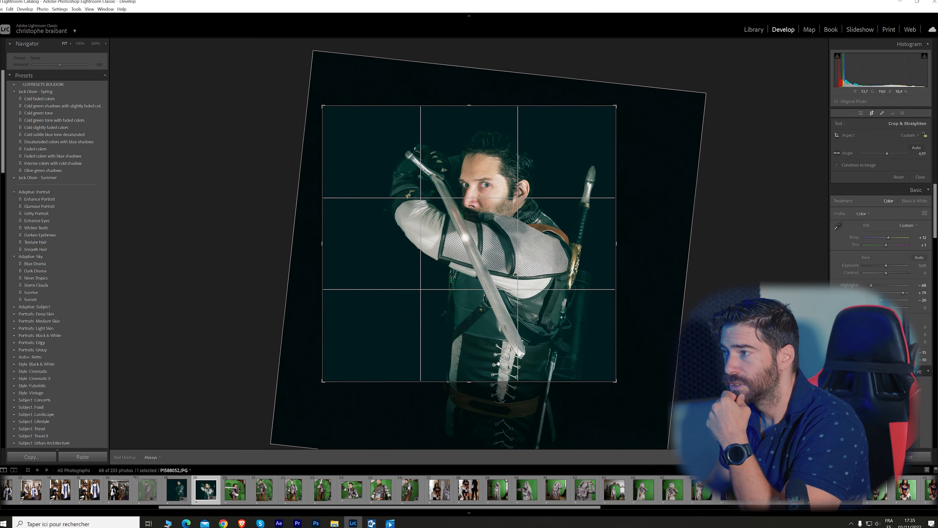
pyautogui.moveTo(469, 384); pyautogui.dragTo(476, 421)
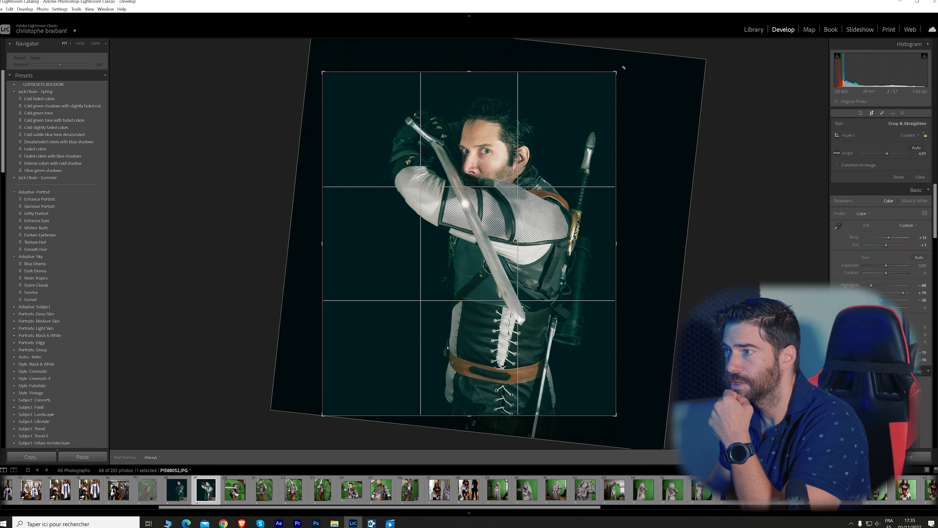
pyautogui.moveTo(623, 64)
pyautogui.mouseDown()
pyautogui.moveTo(632, 72)
pyautogui.moveTo(607, 64)
pyautogui.mouseUp()
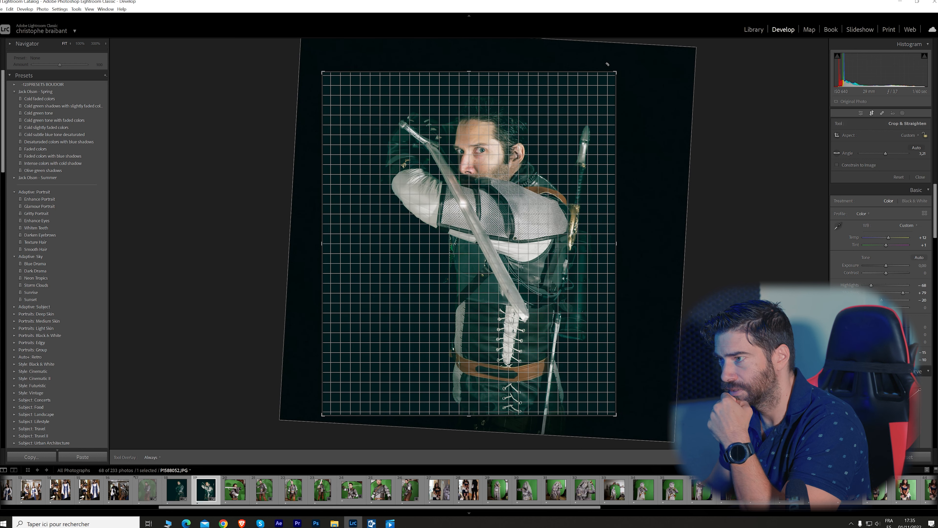
pyautogui.moveTo(607, 64); pyautogui.dragTo(607, 64)
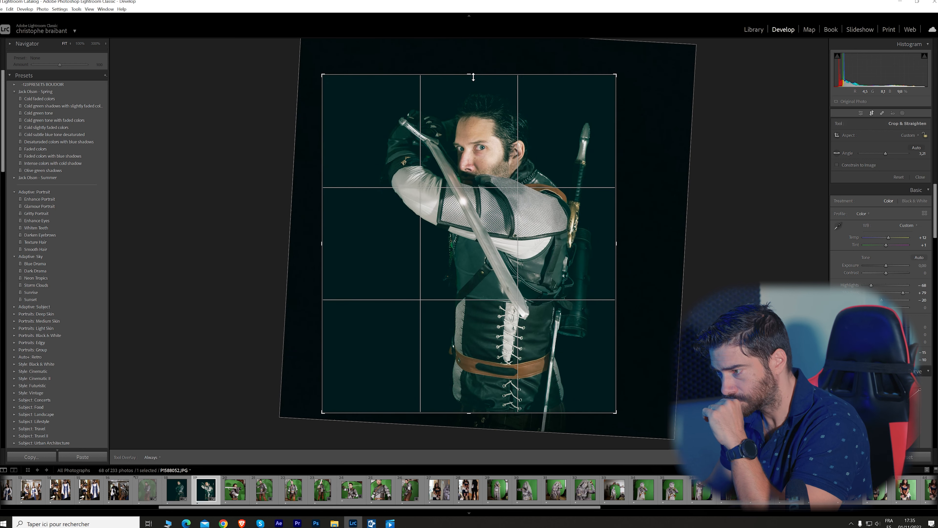
pyautogui.moveTo(539, 249); pyautogui.dragTo(541, 252)
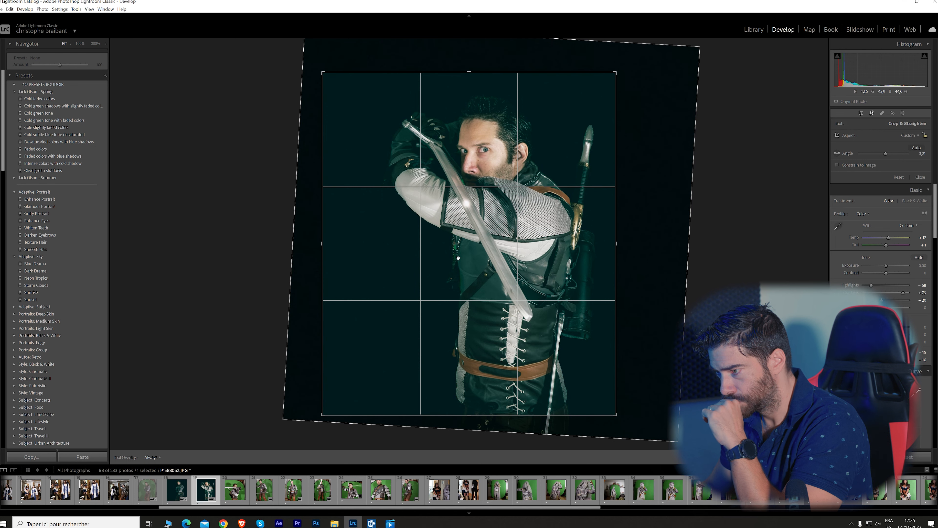
pyautogui.moveTo(469, 415)
pyautogui.mouseDown()
pyautogui.moveTo(469, 397)
pyautogui.moveTo(469, 405)
pyautogui.mouseUp()
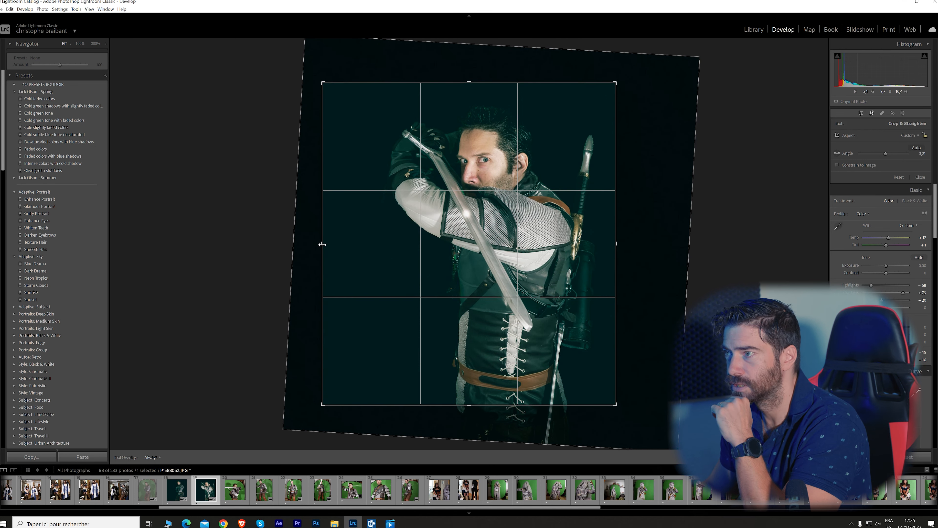
pyautogui.moveTo(323, 244); pyautogui.dragTo(319, 245)
pyautogui.press('Return')
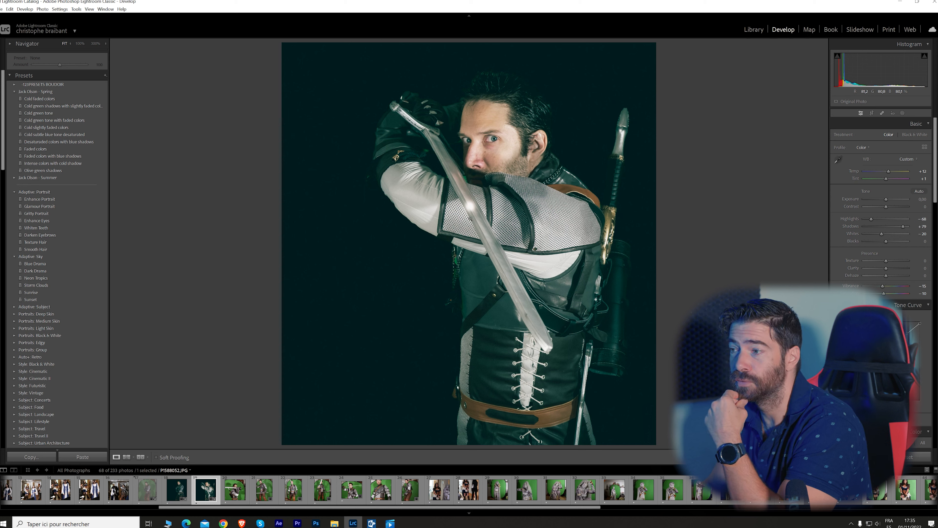
# Move the pasted bright brush glow off the sword blade and onto the pendant hanging beside the man's chest.
pyautogui.click(903, 113)
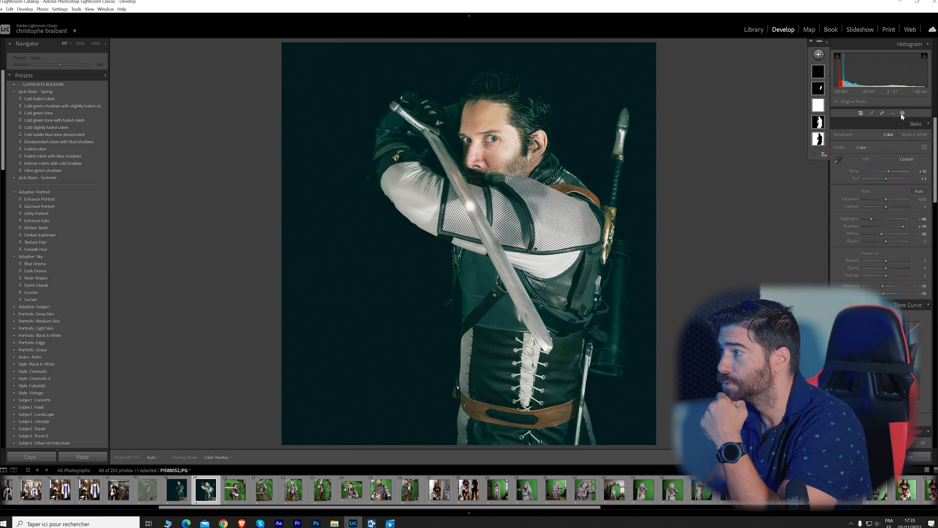
pyautogui.click(469, 207)
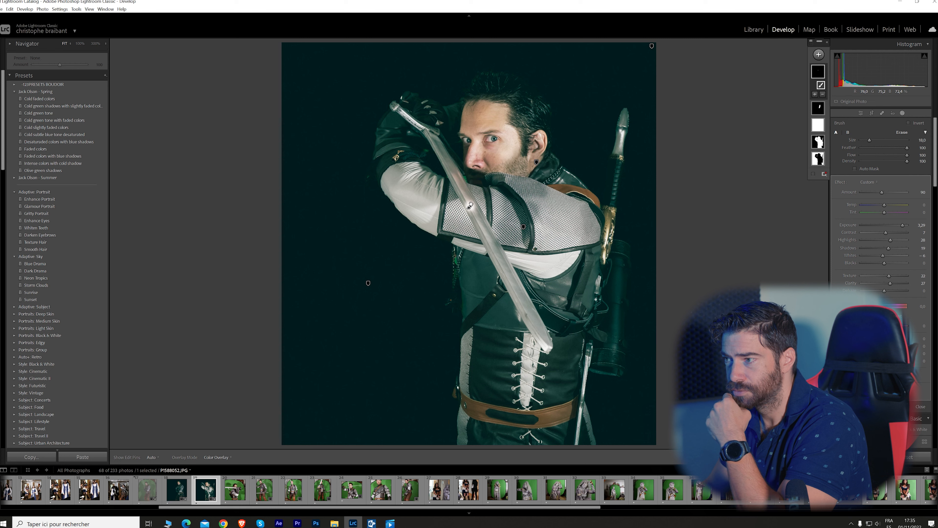
pyautogui.moveTo(470, 207); pyautogui.dragTo(478, 219)
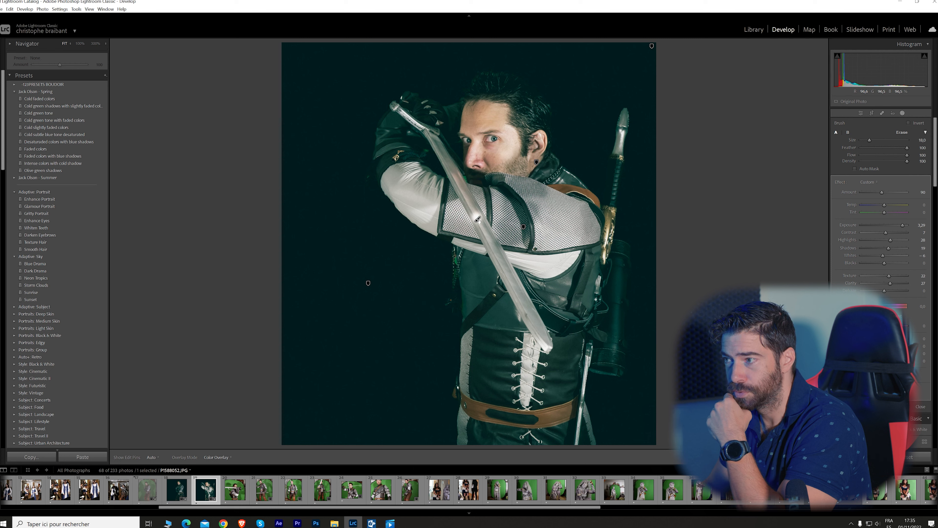
pyautogui.click(451, 303)
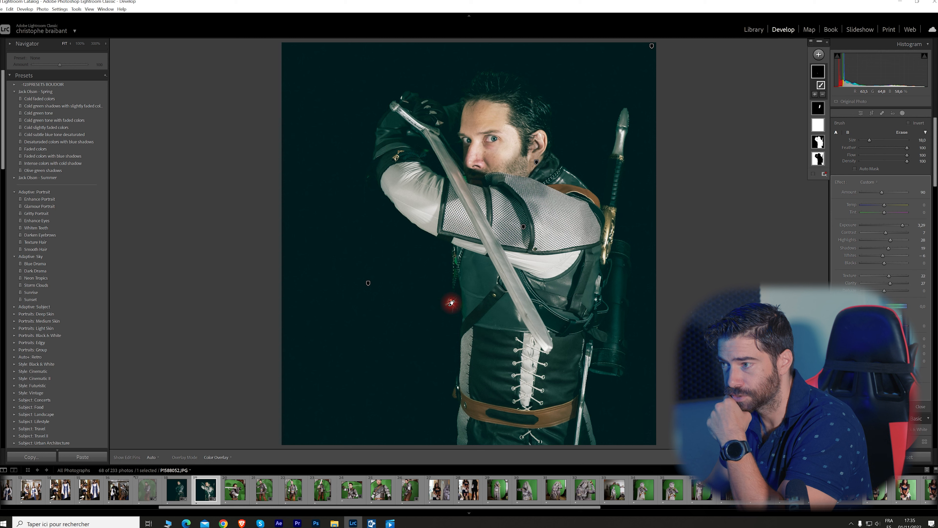
pyautogui.moveTo(450, 302); pyautogui.dragTo(448, 294)
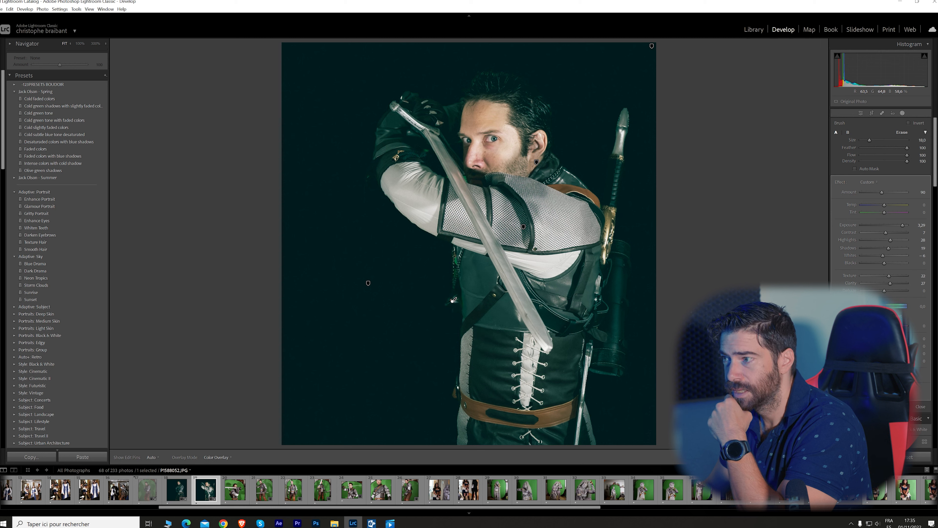
pyautogui.moveTo(451, 300); pyautogui.dragTo(451, 300)
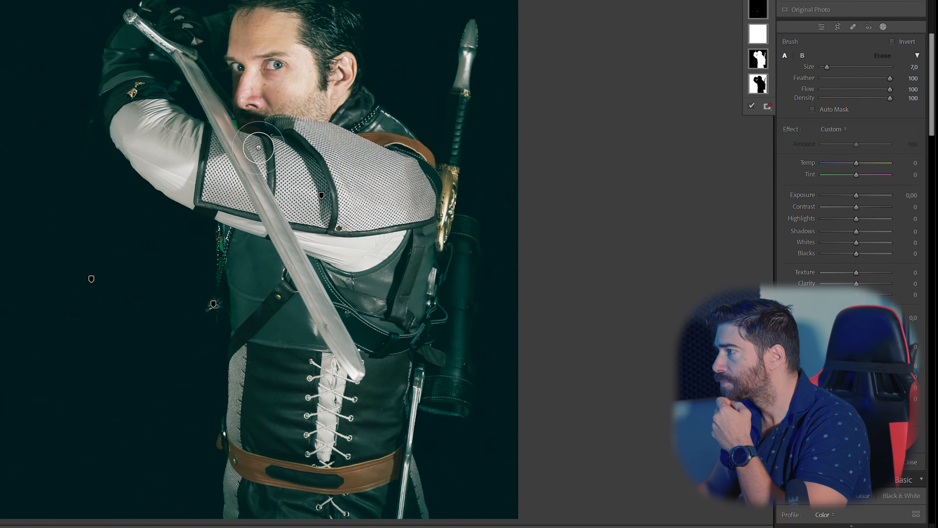
# Brush a new mask at size 5 along the blade across the forearm, with exposure 1.08 and highlights 7.
pyautogui.scroll(-2, 245, 138)
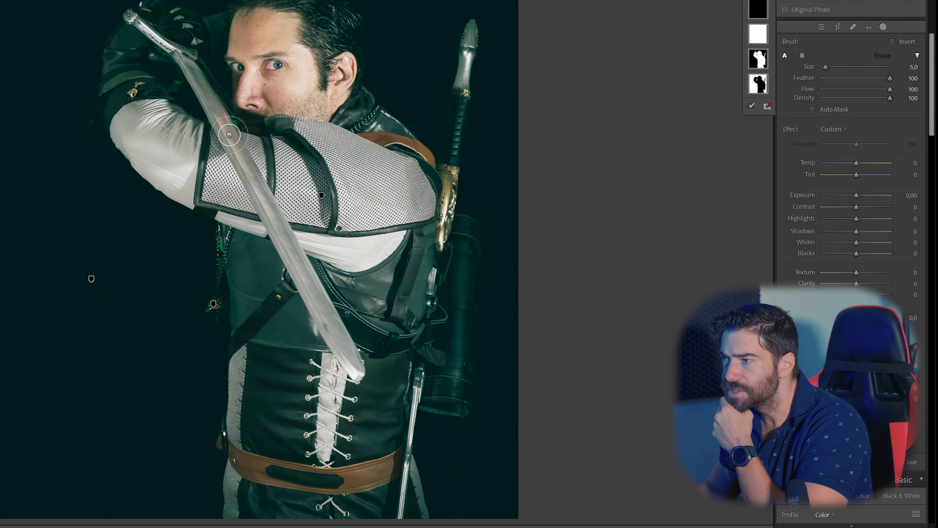
pyautogui.moveTo(224, 131); pyautogui.dragTo(253, 181)
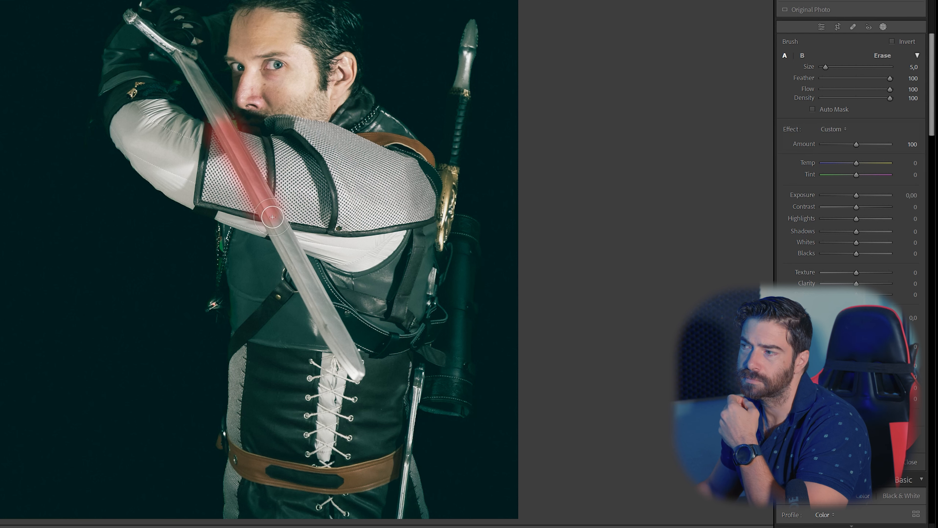
pyautogui.moveTo(272, 216); pyautogui.dragTo(273, 217)
pyautogui.moveTo(857, 192)
pyautogui.mouseDown()
pyautogui.moveTo(867, 195)
pyautogui.moveTo(860, 216)
pyautogui.mouseUp()
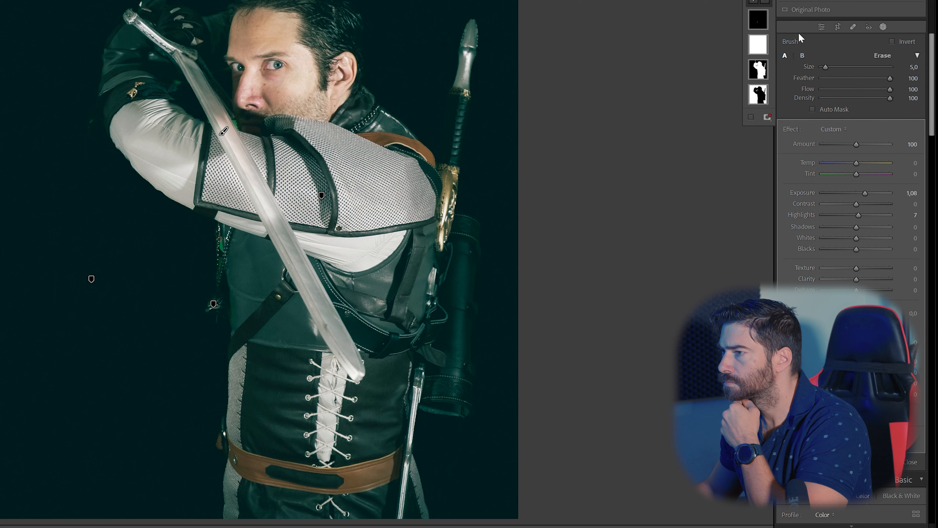
# Add a wider brush mask at size 13 over the middle of the blade, with exposure 2.28 and highlights -43.
pyautogui.click(758, 1)
pyautogui.click(764, 43)
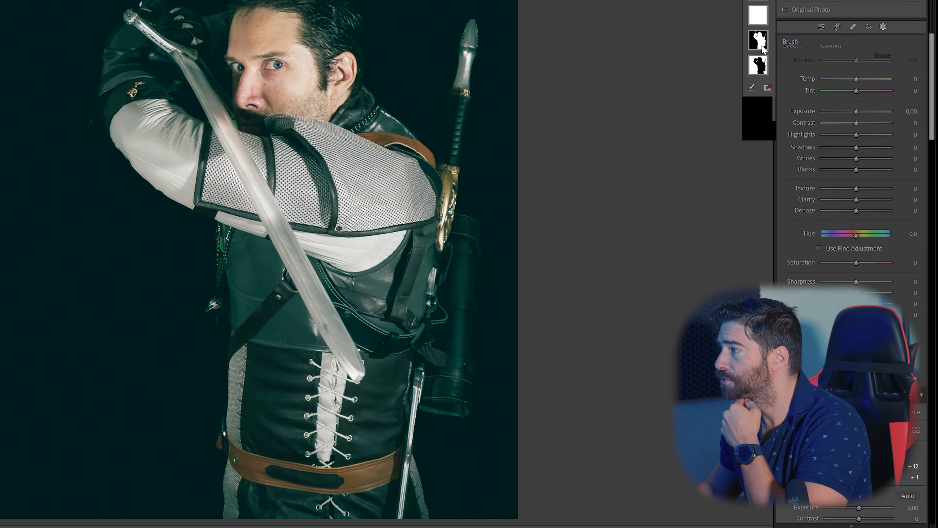
pyautogui.moveTo(857, 195); pyautogui.dragTo(860, 194)
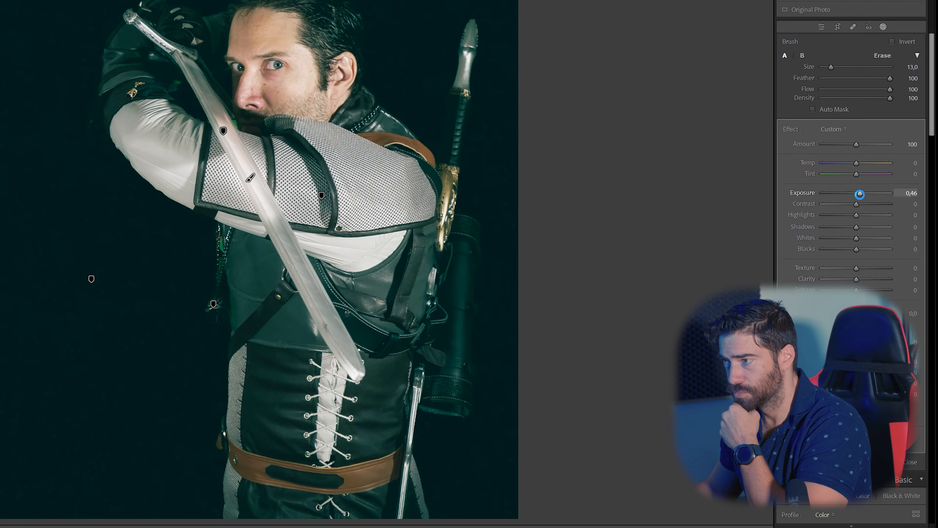
pyautogui.moveTo(863, 191); pyautogui.dragTo(878, 194)
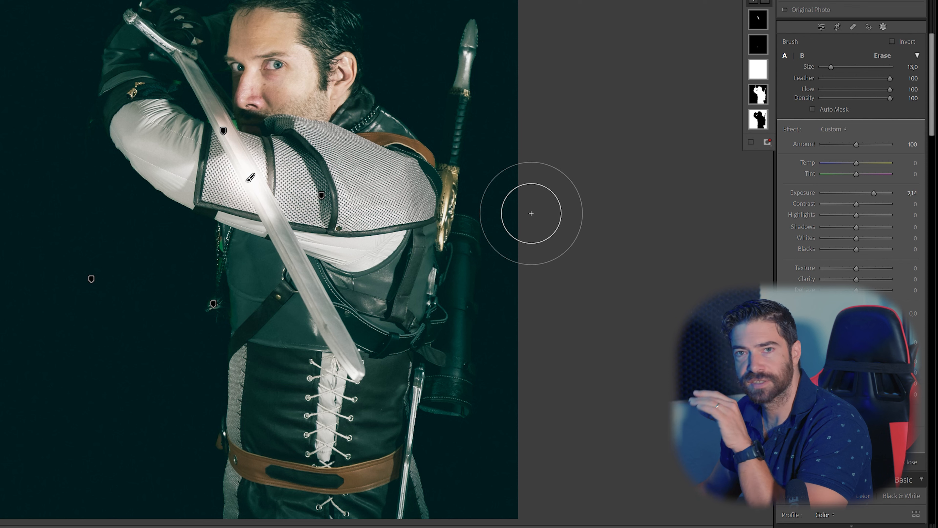
pyautogui.moveTo(870, 194)
pyautogui.mouseDown()
pyautogui.moveTo(887, 193)
pyautogui.moveTo(842, 215)
pyautogui.mouseUp()
pyautogui.moveTo(885, 193); pyautogui.dragTo(874, 193)
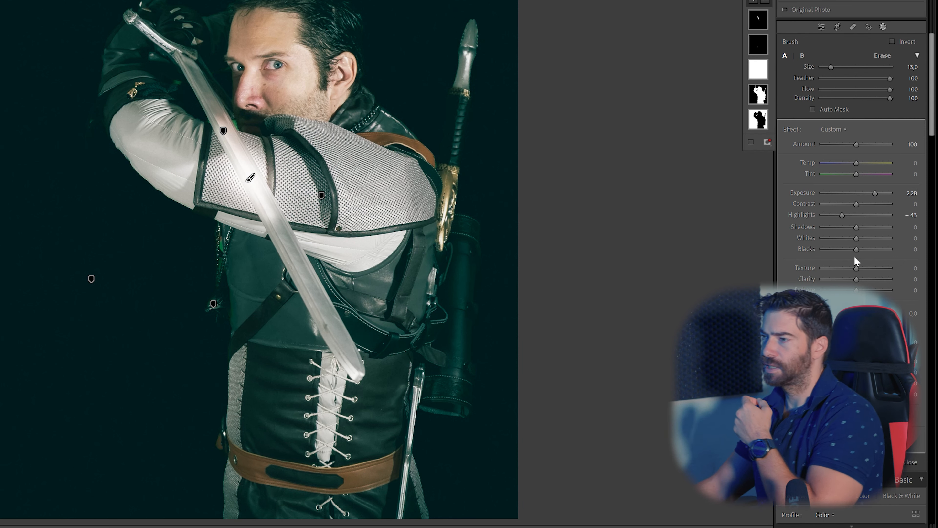
# Delete the narrow blade mask with exposure 1.08, check the remaining blade glow, and close the masking tool.
pyautogui.moveTo(252, 178)
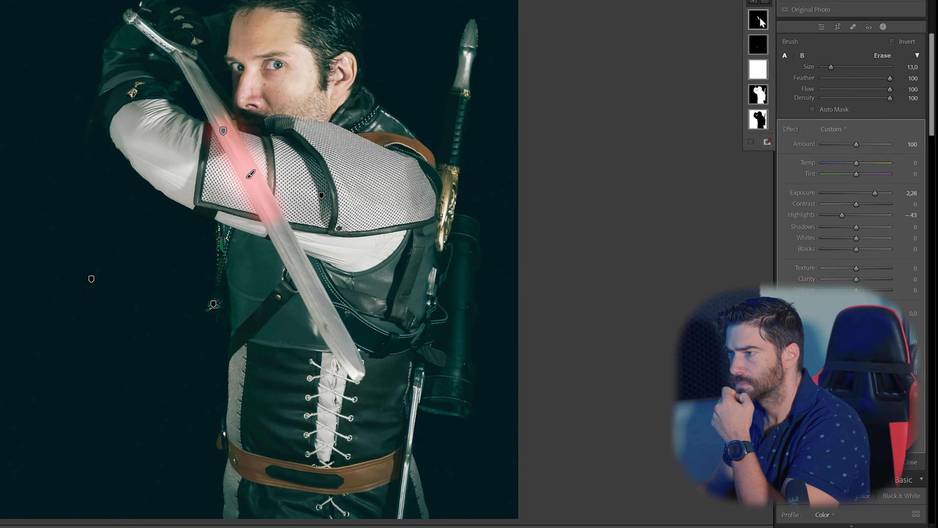
pyautogui.click(760, 18)
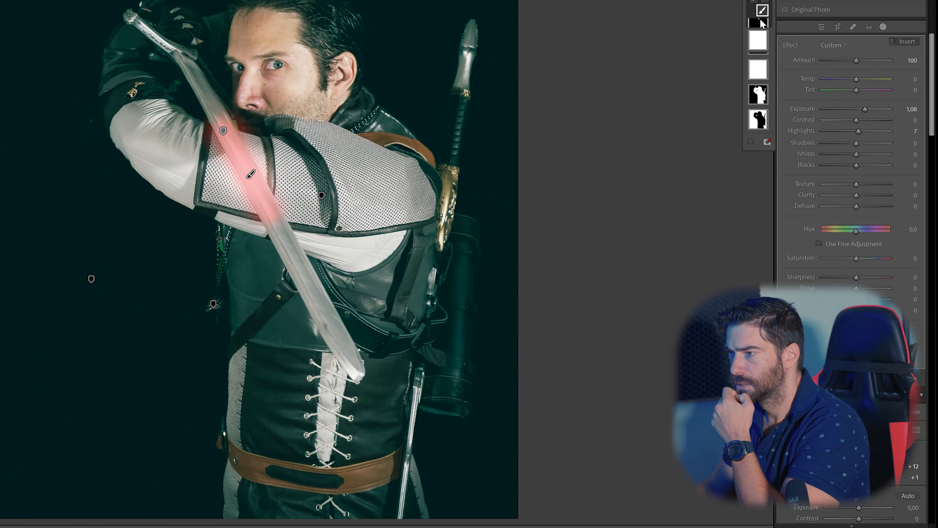
pyautogui.press('Delete')
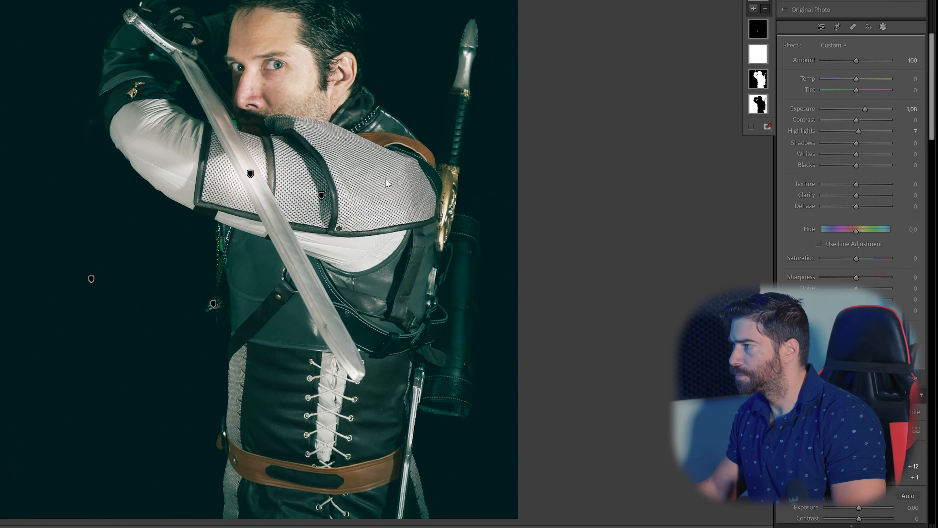
pyautogui.click(251, 174)
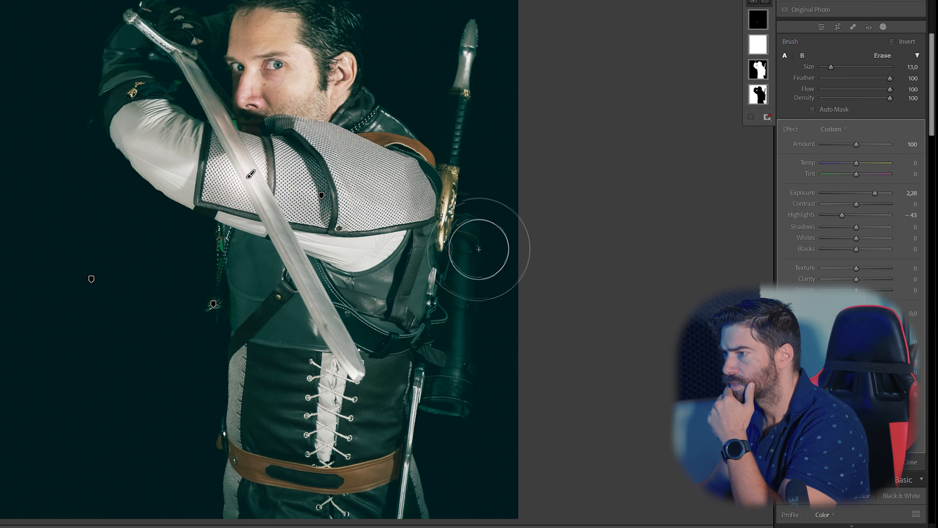
pyautogui.press('Escape')
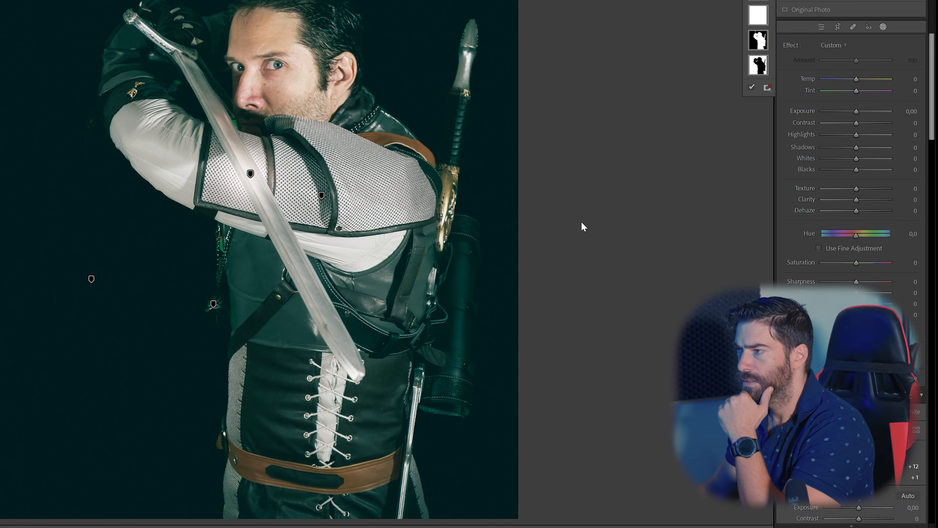
pyautogui.press('Escape')
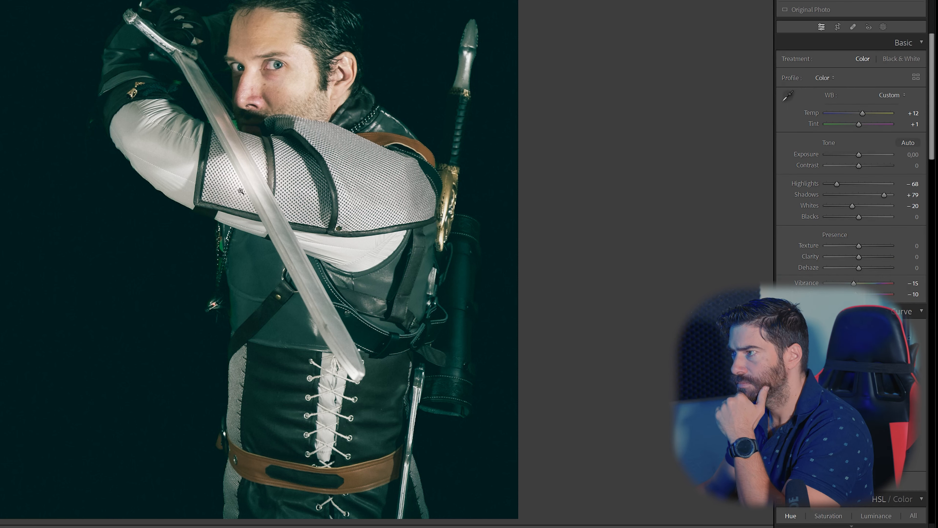
# Strengthen the post-crop vignette by setting its amount to -62, midpoint to 26 and roundness to -21.
pyautogui.scroll(-15, 876, 388)
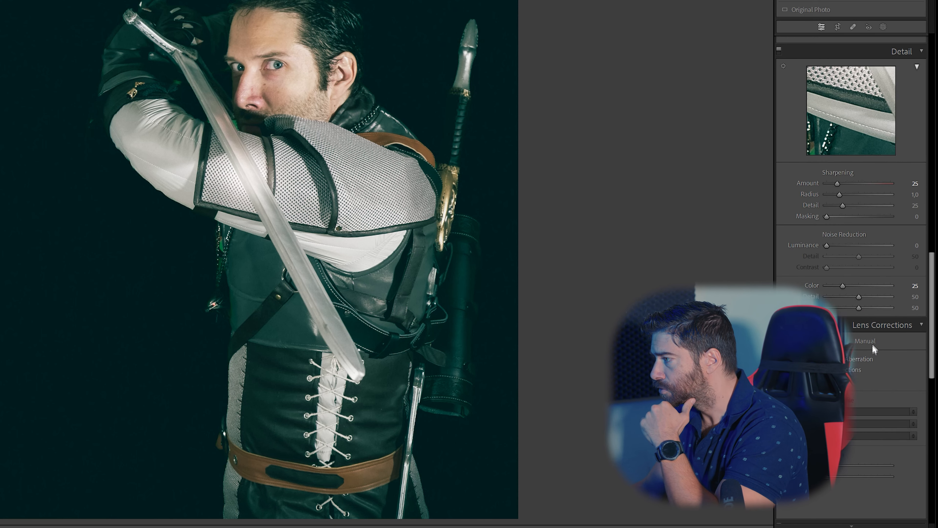
pyautogui.scroll(-4, 888, 395)
pyautogui.scroll(-5, 889, 395)
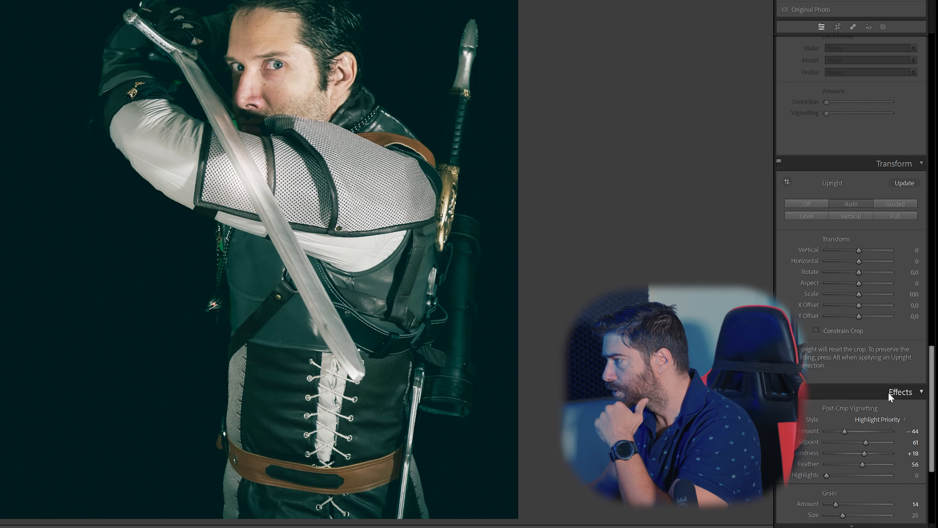
pyautogui.moveTo(847, 430)
pyautogui.mouseDown()
pyautogui.moveTo(812, 432)
pyautogui.moveTo(863, 444)
pyautogui.moveTo(834, 443)
pyautogui.moveTo(850, 444)
pyautogui.moveTo(827, 430)
pyautogui.moveTo(837, 431)
pyautogui.mouseUp()
pyautogui.click(779, 392)
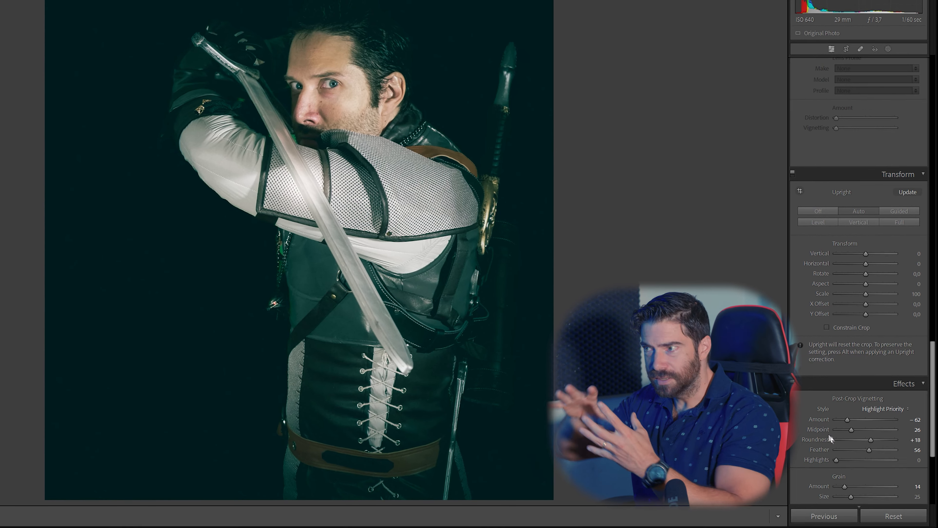
pyautogui.moveTo(871, 440)
pyautogui.mouseDown()
pyautogui.moveTo(846, 440)
pyautogui.moveTo(863, 437)
pyautogui.mouseUp()
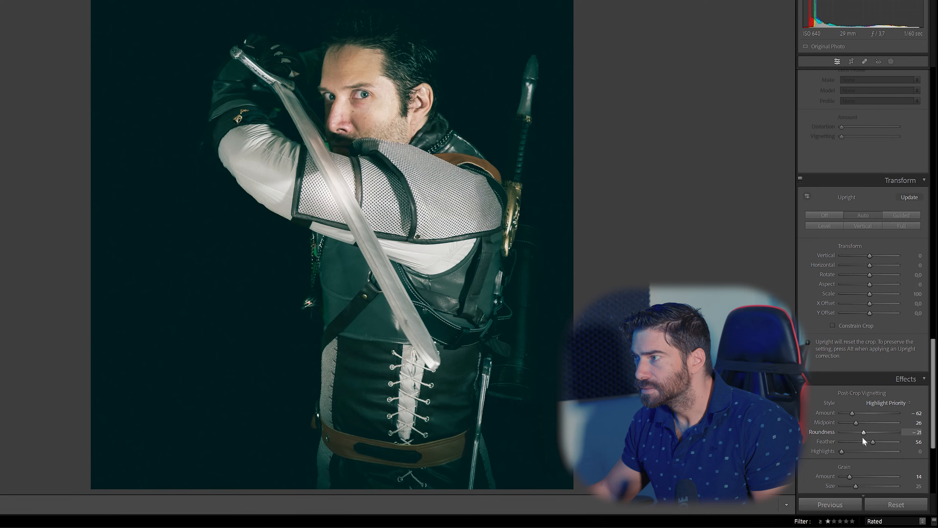
# Compare the photo with and without its effects, then raise the grain amount to 100 and reduce it again.
pyautogui.scroll(-3, 887, 466)
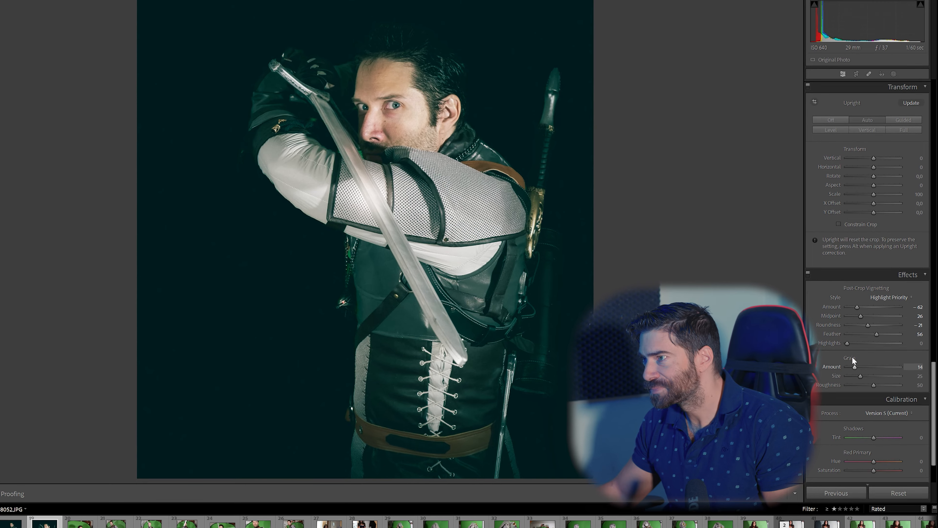
pyautogui.click(808, 273)
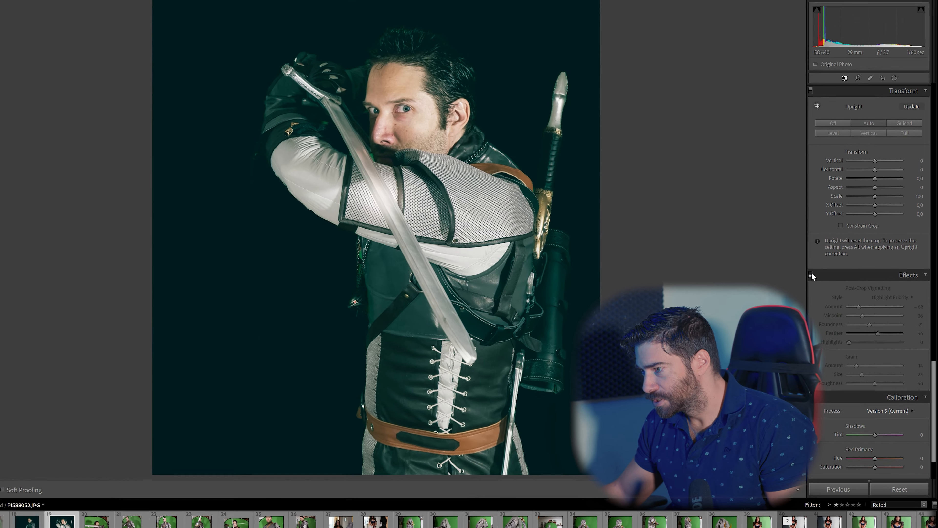
pyautogui.click(812, 274)
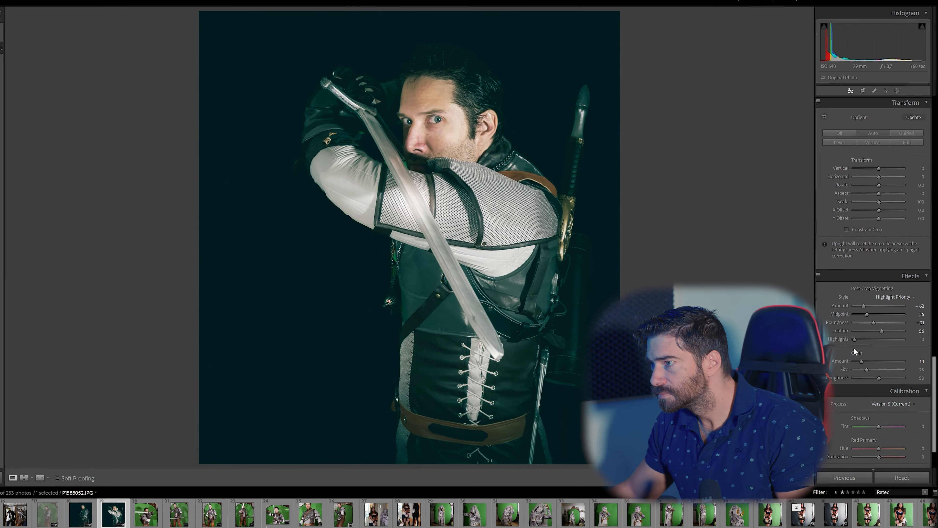
pyautogui.moveTo(862, 361); pyautogui.dragTo(907, 357)
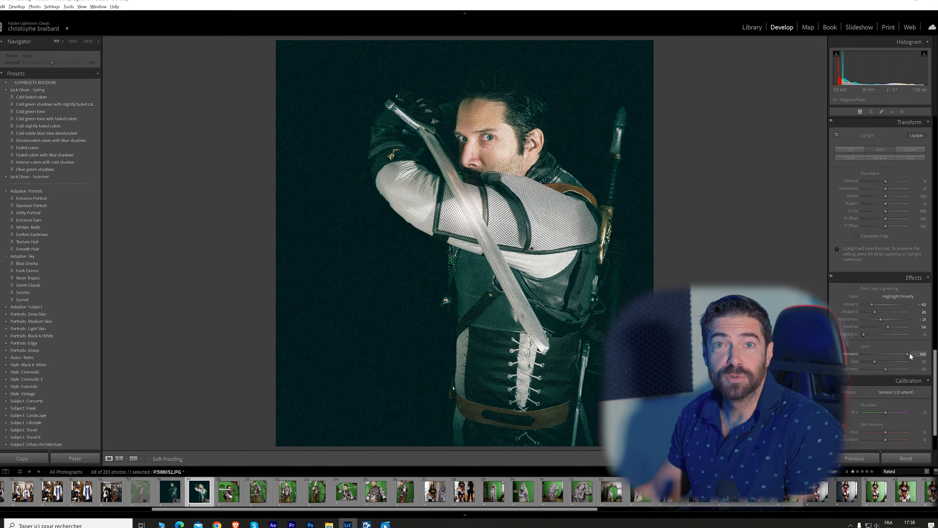
pyautogui.moveTo(909, 352); pyautogui.dragTo(880, 353)
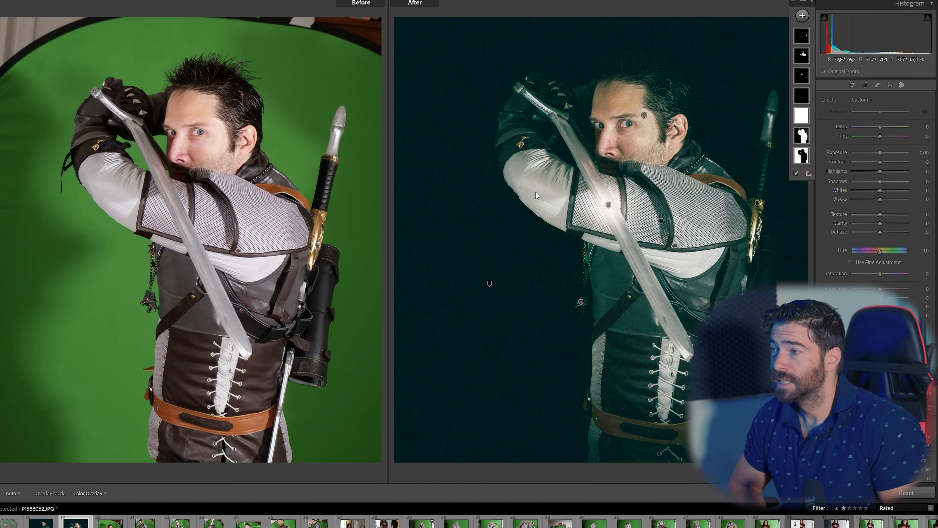
# Close the masking tool, copy all develop settings of the edited photo, and paste them onto P1588053.JPG in single-photo view.
pyautogui.hotkey('shift', 'w')
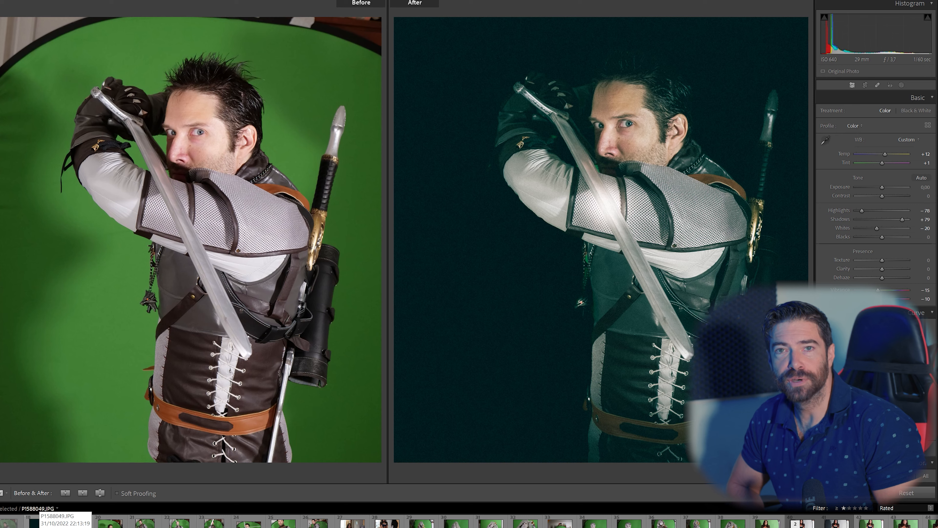
pyautogui.click(41, 522)
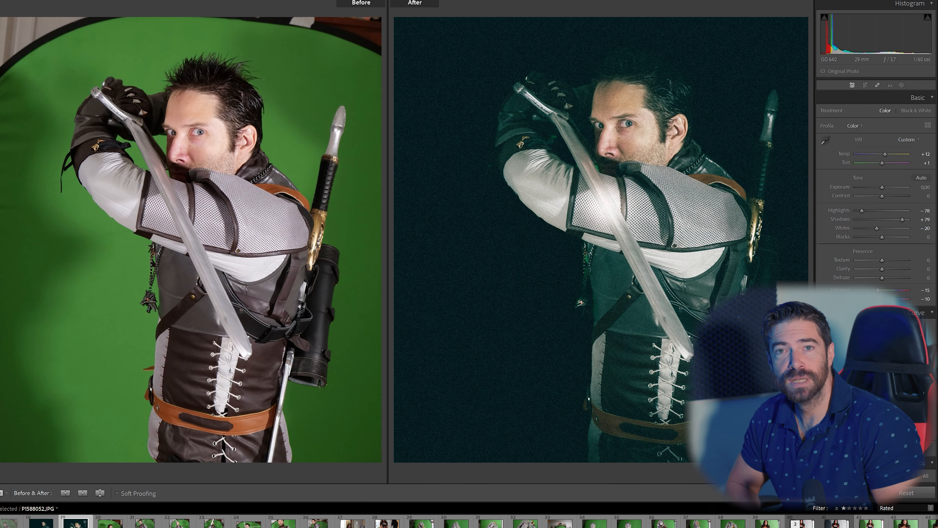
pyautogui.hotkey('ctrl', 'shift', 'c')
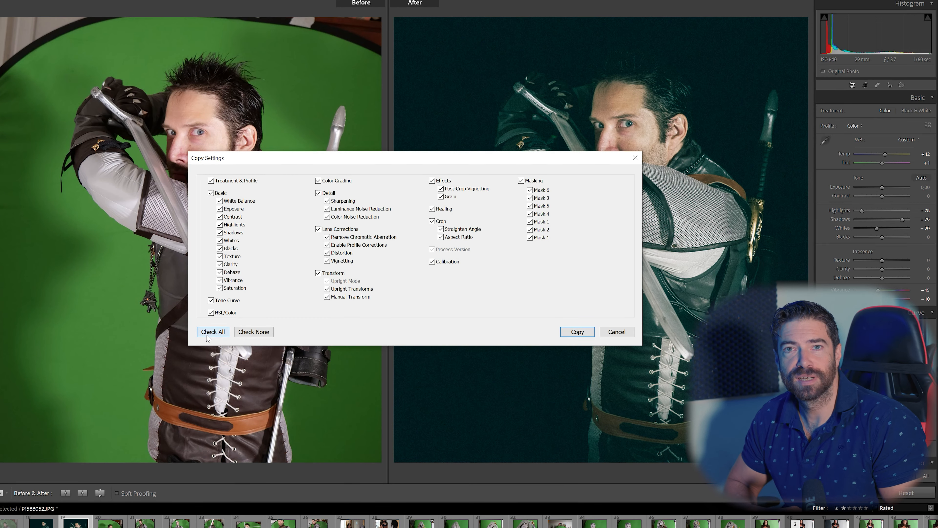
pyautogui.click(574, 333)
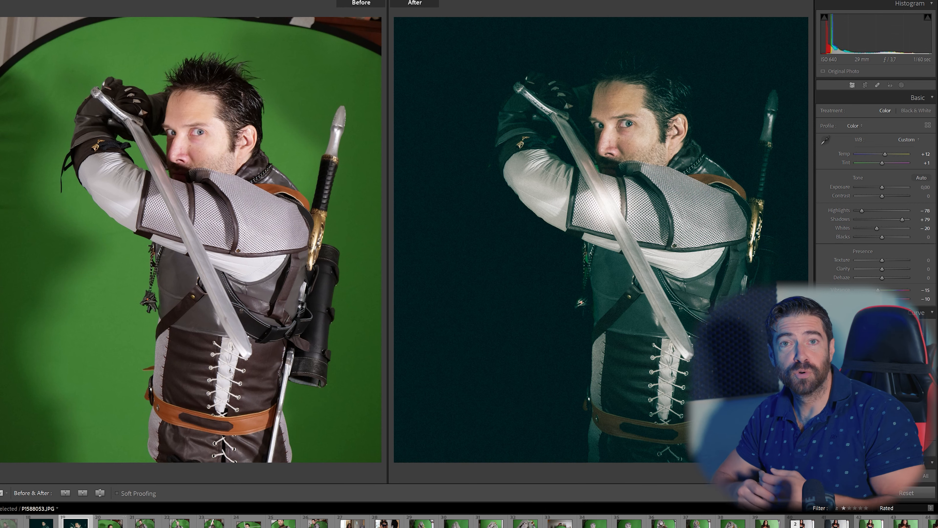
pyautogui.click(111, 523)
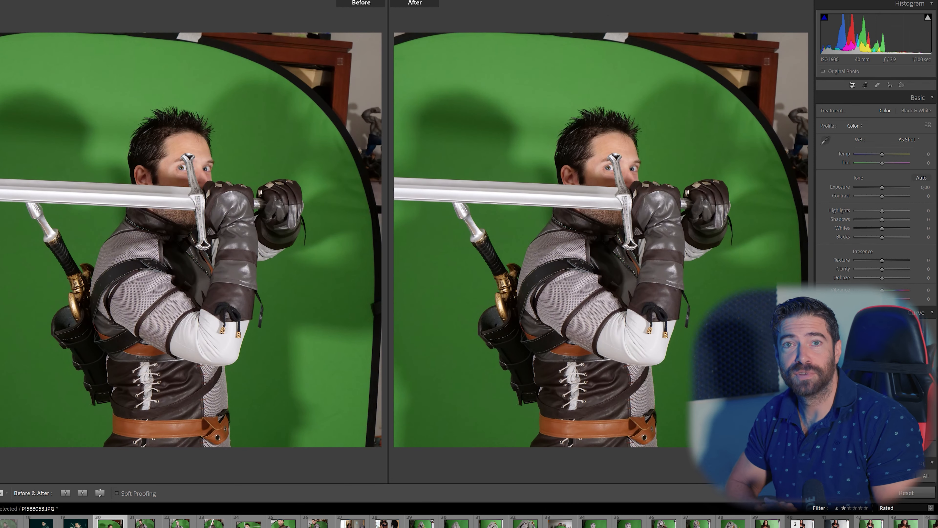
pyautogui.press('d')
pyautogui.hotkey('ctrl', 'shift', 'v')
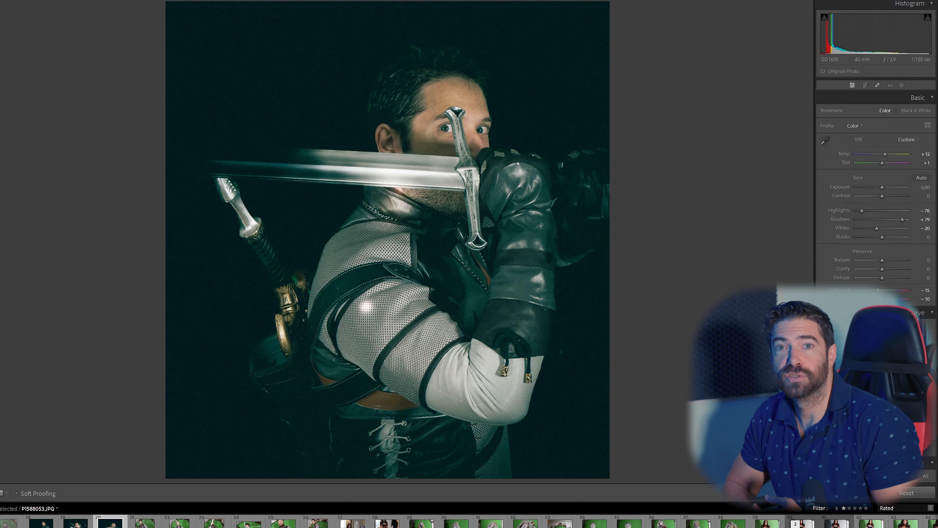
# Adjust the crop to include both gloved hands, extend its lower edge slightly, and apply it.
pyautogui.click(866, 85)
pyautogui.moveTo(565, 237); pyautogui.dragTo(594, 239)
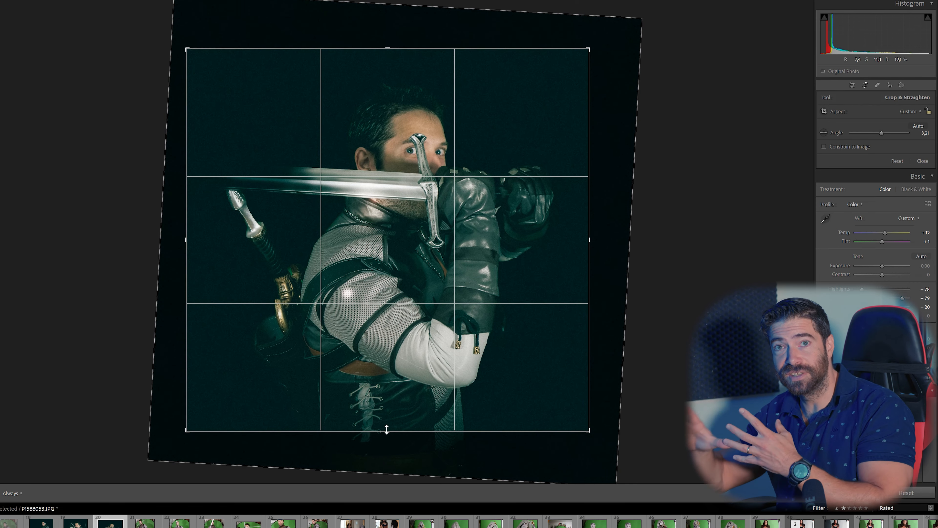
pyautogui.moveTo(386, 427); pyautogui.dragTo(387, 442)
pyautogui.press('Return')
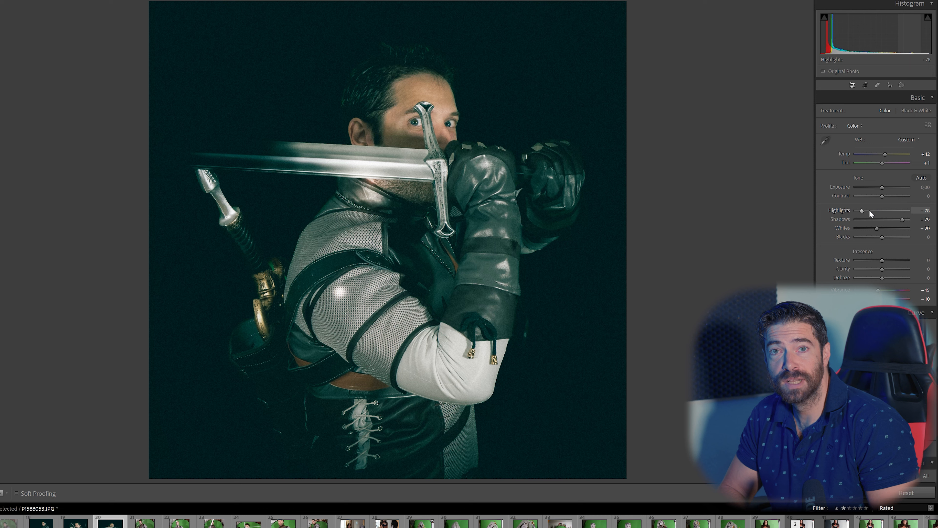
# Set the photo's whites to -66, and in the subject mask set contrast to -30 and highlights to 25.
pyautogui.moveTo(877, 229)
pyautogui.mouseDown()
pyautogui.moveTo(849, 230)
pyautogui.moveTo(866, 230)
pyautogui.mouseUp()
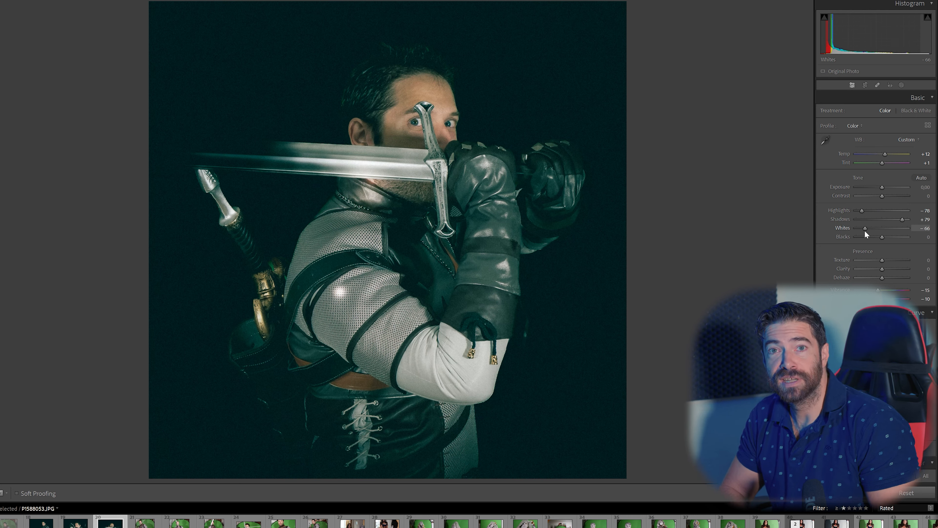
pyautogui.click(901, 85)
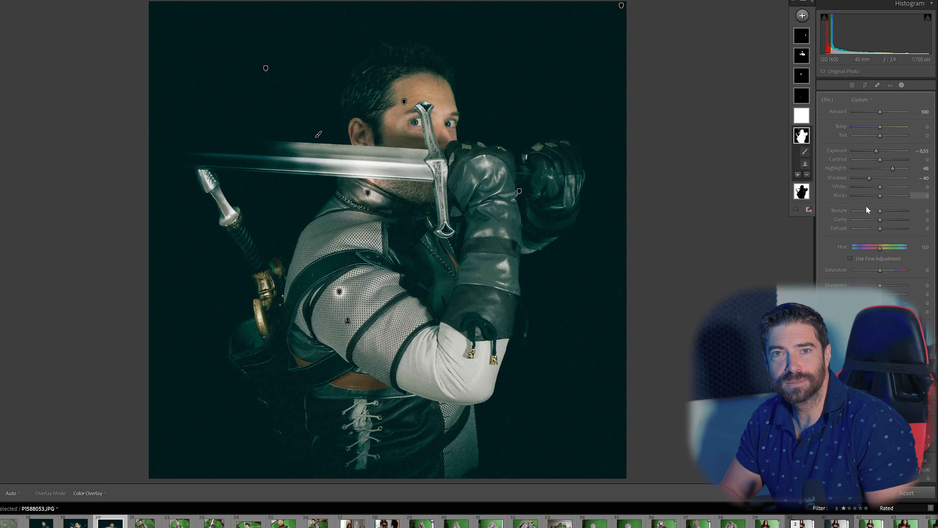
pyautogui.moveTo(888, 166)
pyautogui.mouseDown()
pyautogui.moveTo(869, 173)
pyautogui.moveTo(887, 174)
pyautogui.moveTo(890, 160)
pyautogui.moveTo(872, 161)
pyautogui.mouseUp()
pyautogui.click(881, 159)
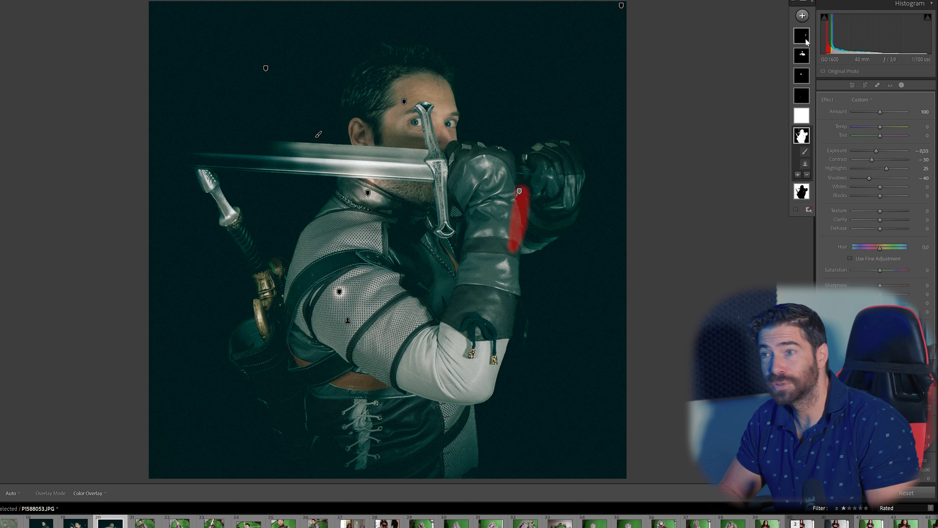
# Delete the copied brush masks that no longer fit: beside the gloves, the glow on the upper arm, and on the face.
pyautogui.click(520, 191)
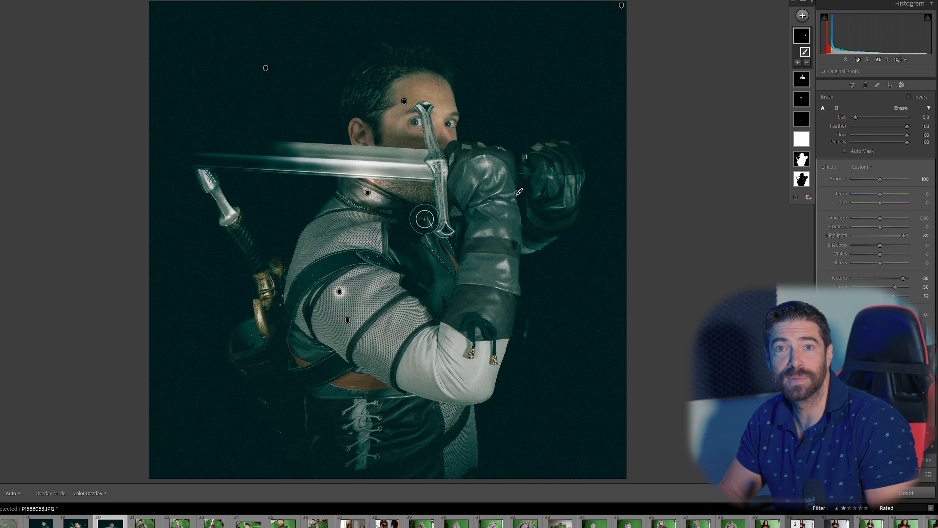
pyautogui.click(340, 292)
pyautogui.press('Delete')
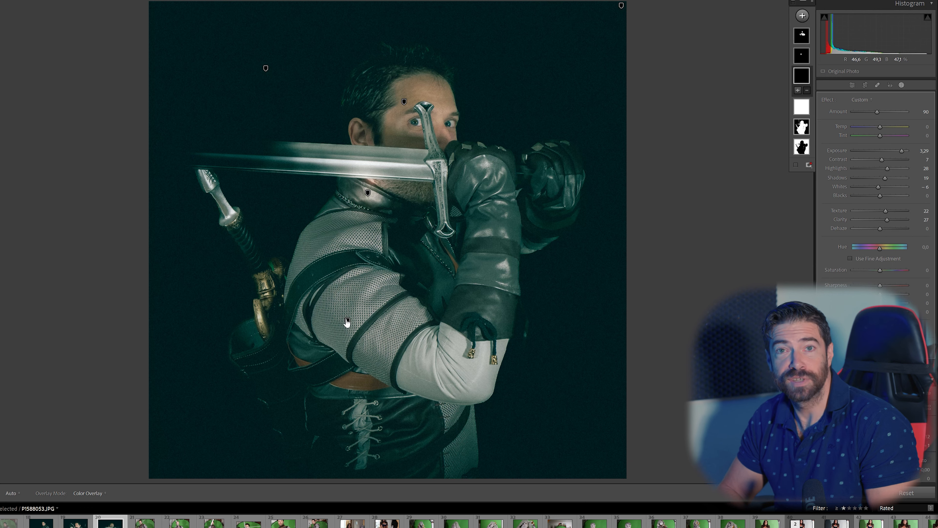
pyautogui.click(803, 16)
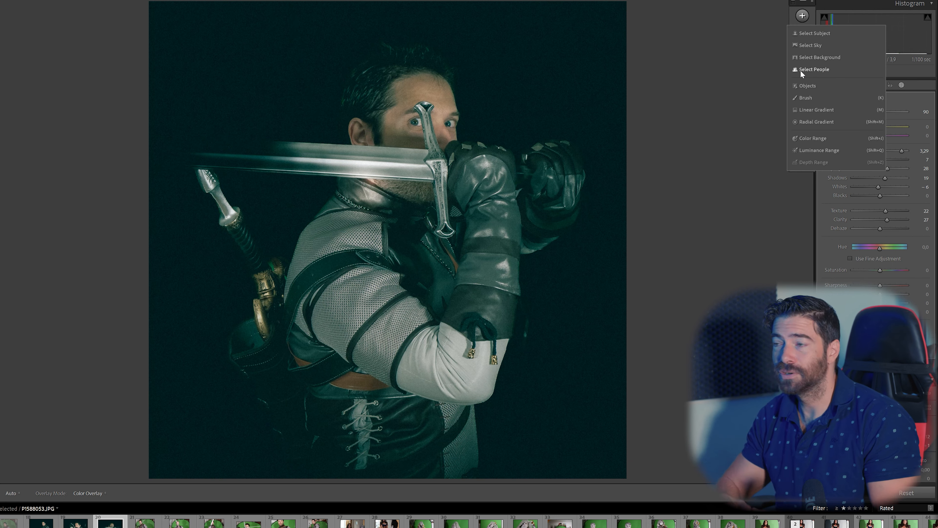
pyautogui.click(801, 66)
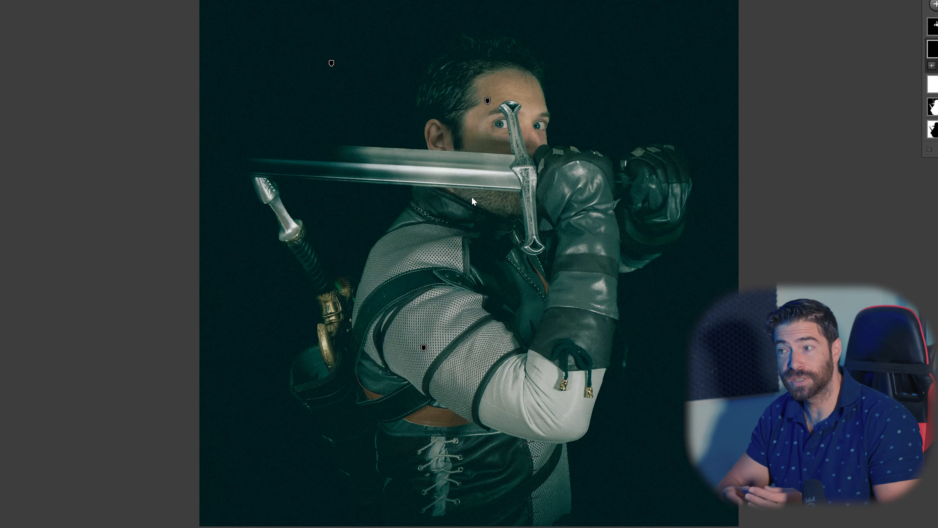
pyautogui.click(488, 103)
pyautogui.press('Delete')
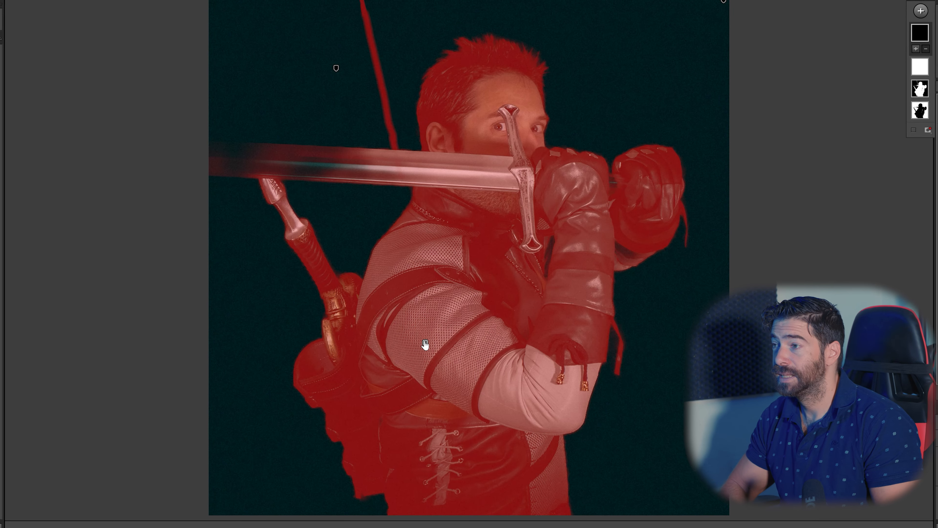
# Add a brush mask with one large soft dab on the blade in front of the neck, and raise its exposure for a glow.
pyautogui.click(917, 12)
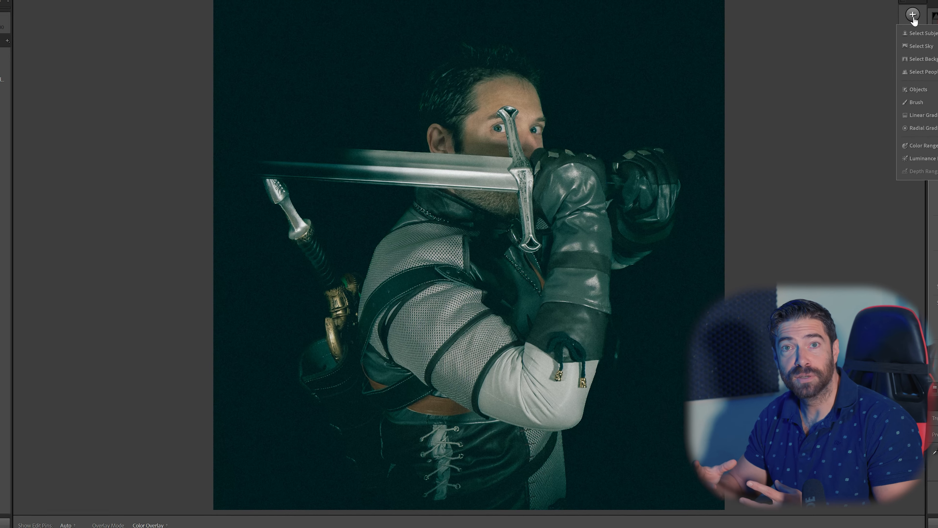
pyautogui.click(913, 103)
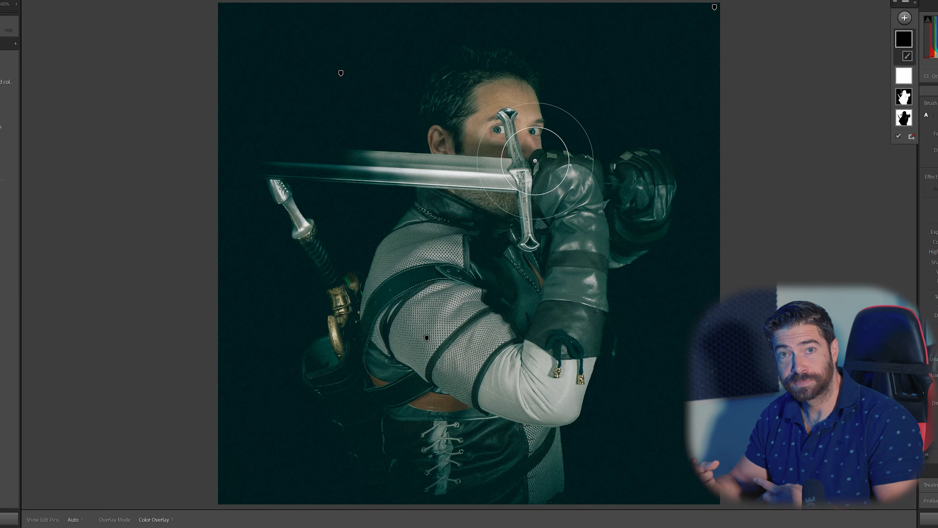
pyautogui.click(416, 163)
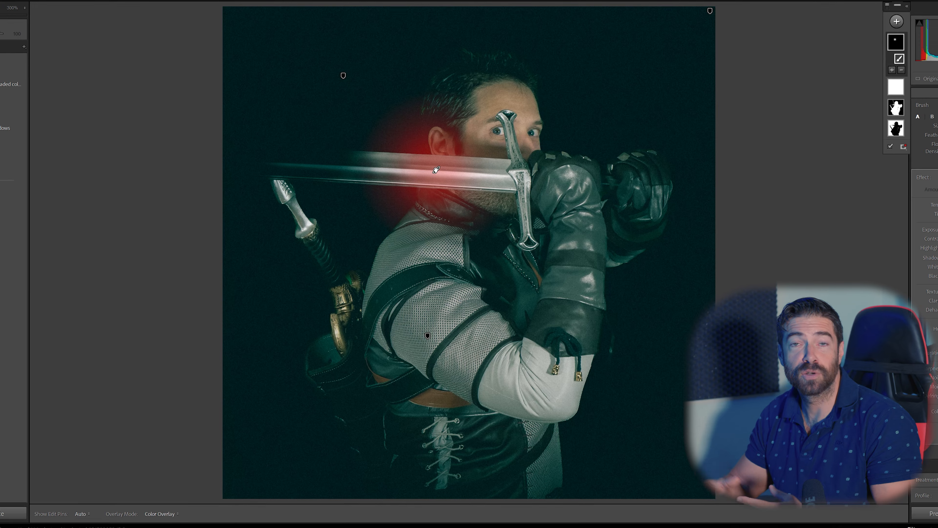
pyautogui.moveTo(937, 230); pyautogui.dragTo(937, 230)
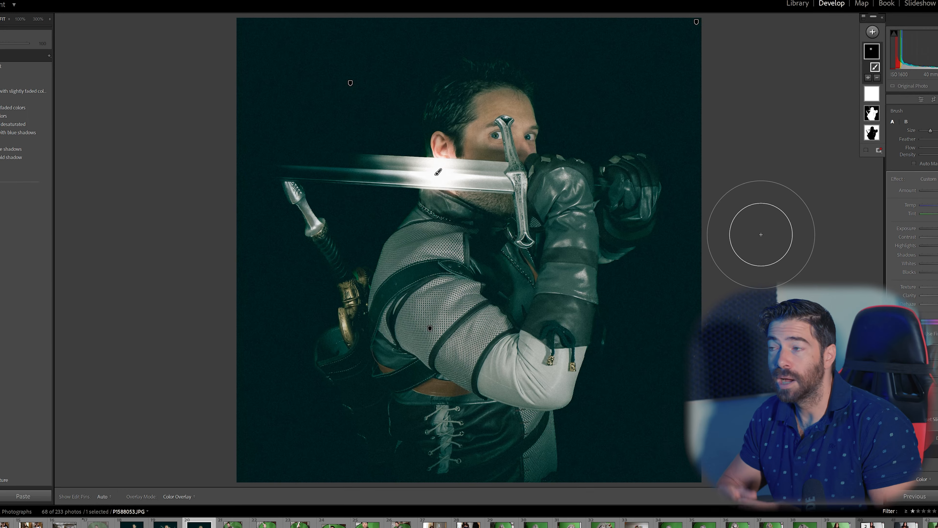
# Close the masking tool and examine the blade glow and face at 100% zoom before returning to the full view.
pyautogui.press('v')
pyautogui.press('v')
pyautogui.press('Escape')
pyautogui.press('Escape')
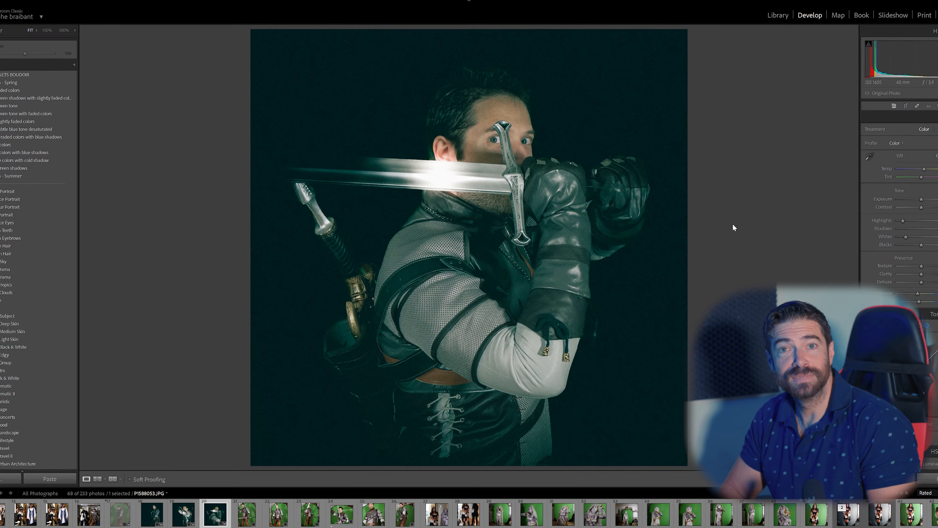
pyautogui.click(507, 169)
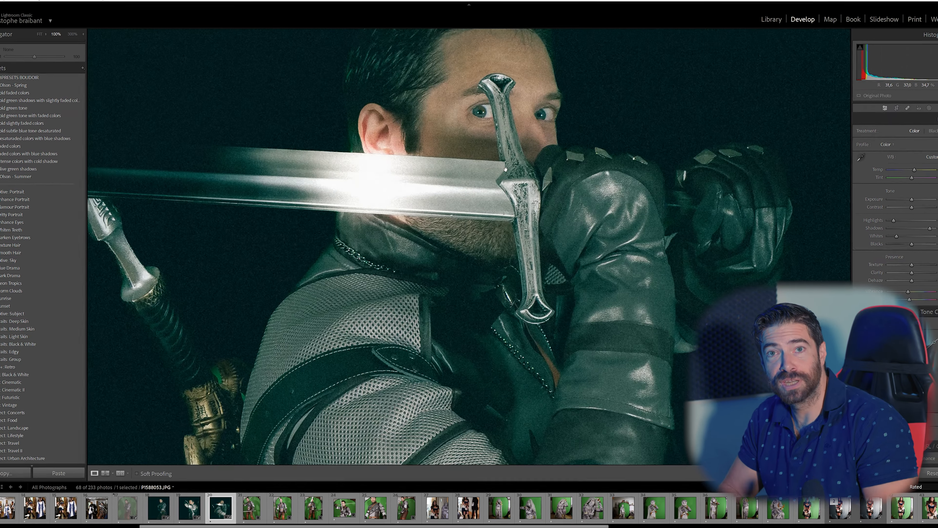
pyautogui.click(505, 170)
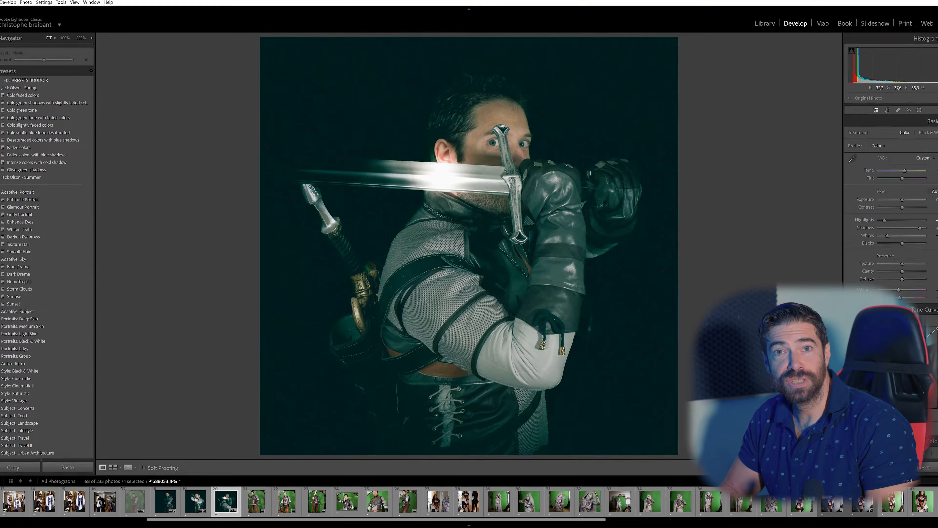